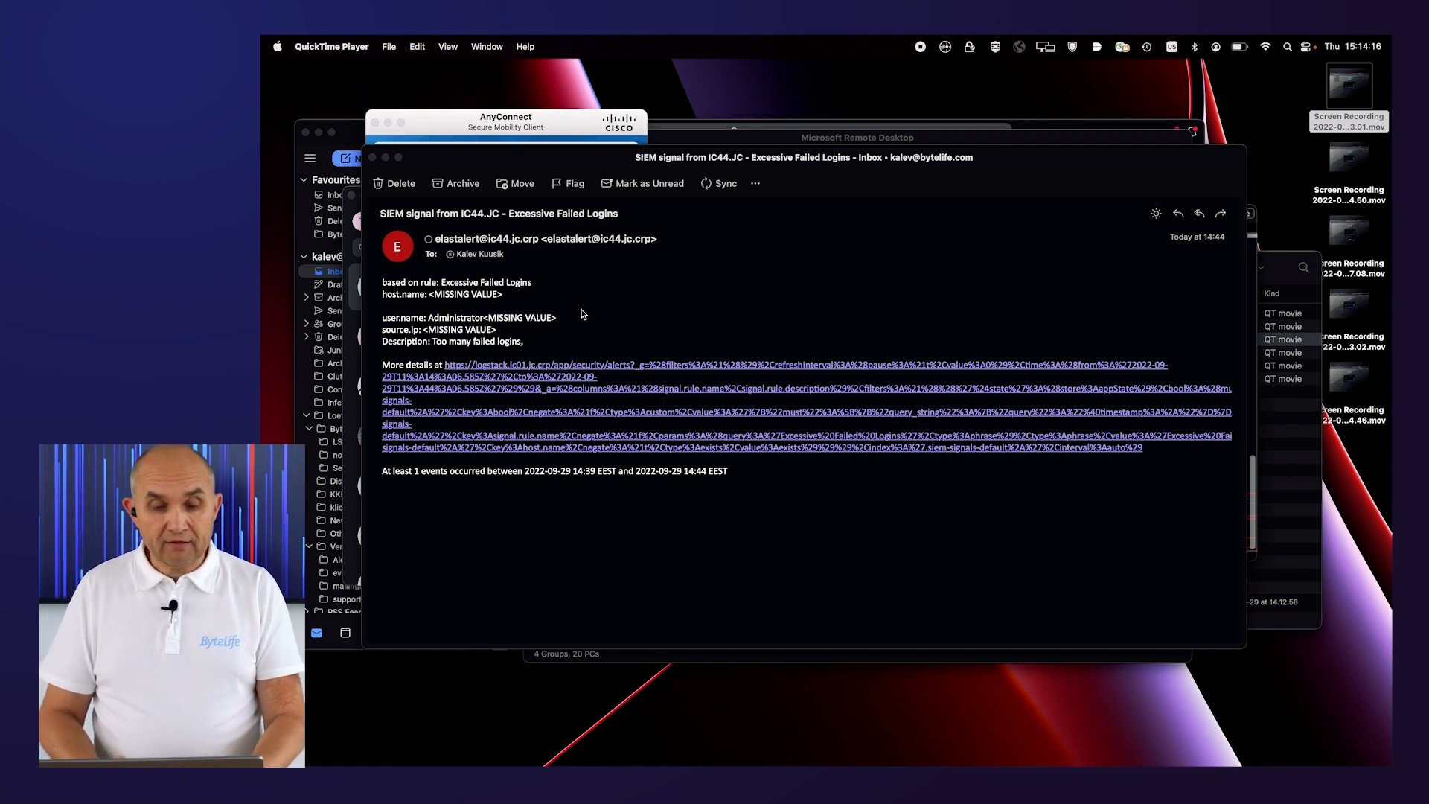
Open the alert details link in the Excessive Failed Logins SIEM email.
drag(579, 160, 585, 174)
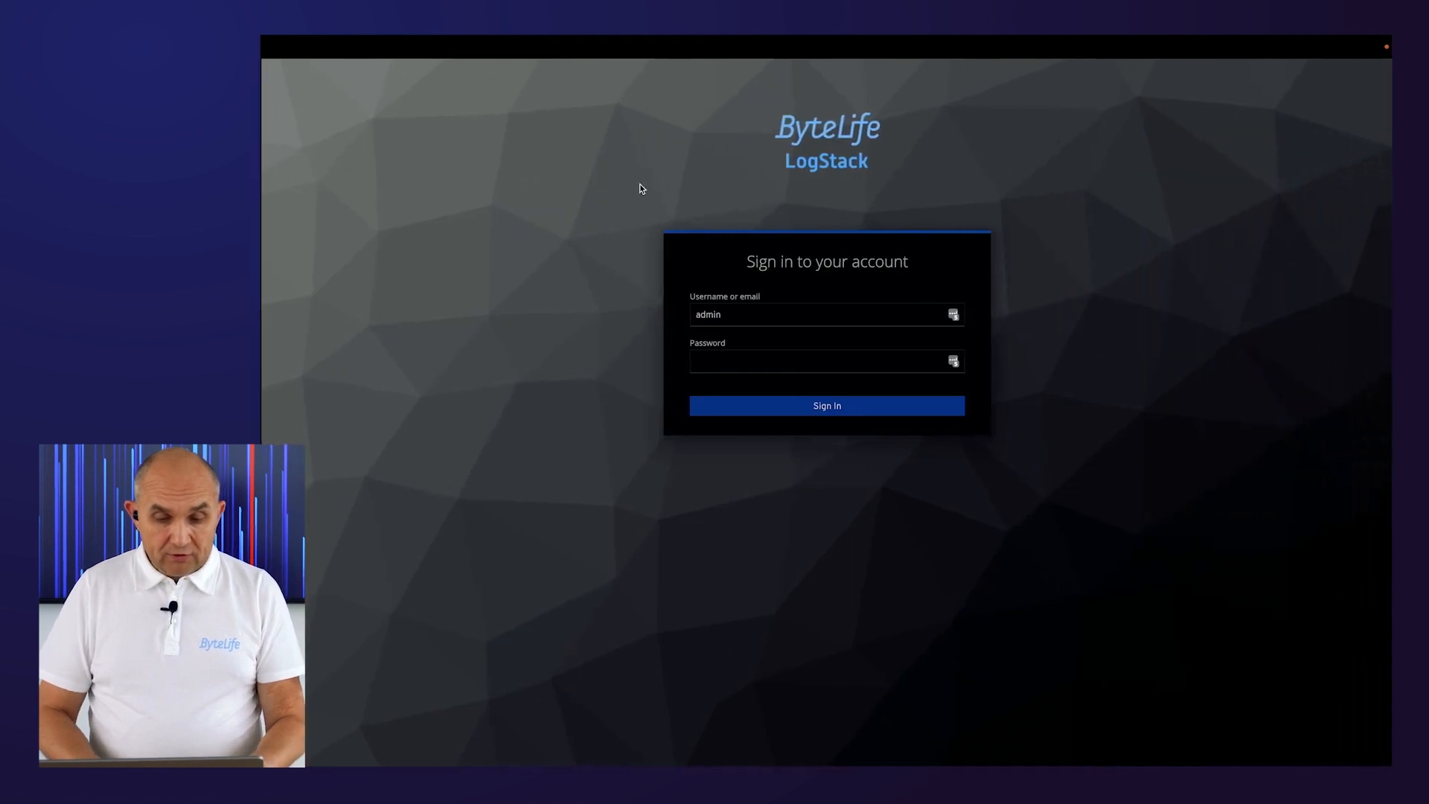
click(717, 372)
click(717, 365)
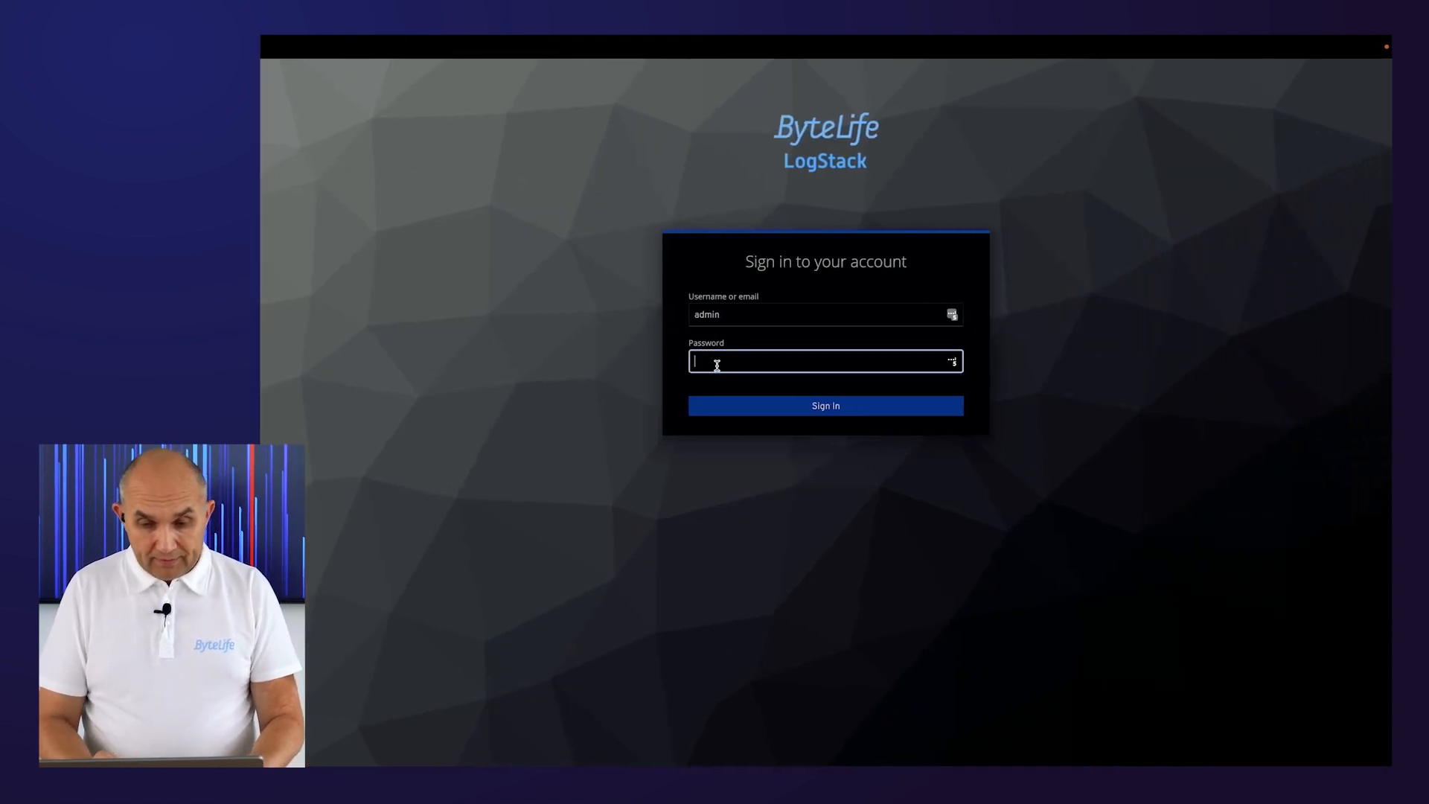
Sign in to LogStack as admin by entering the account password.
text(admin)
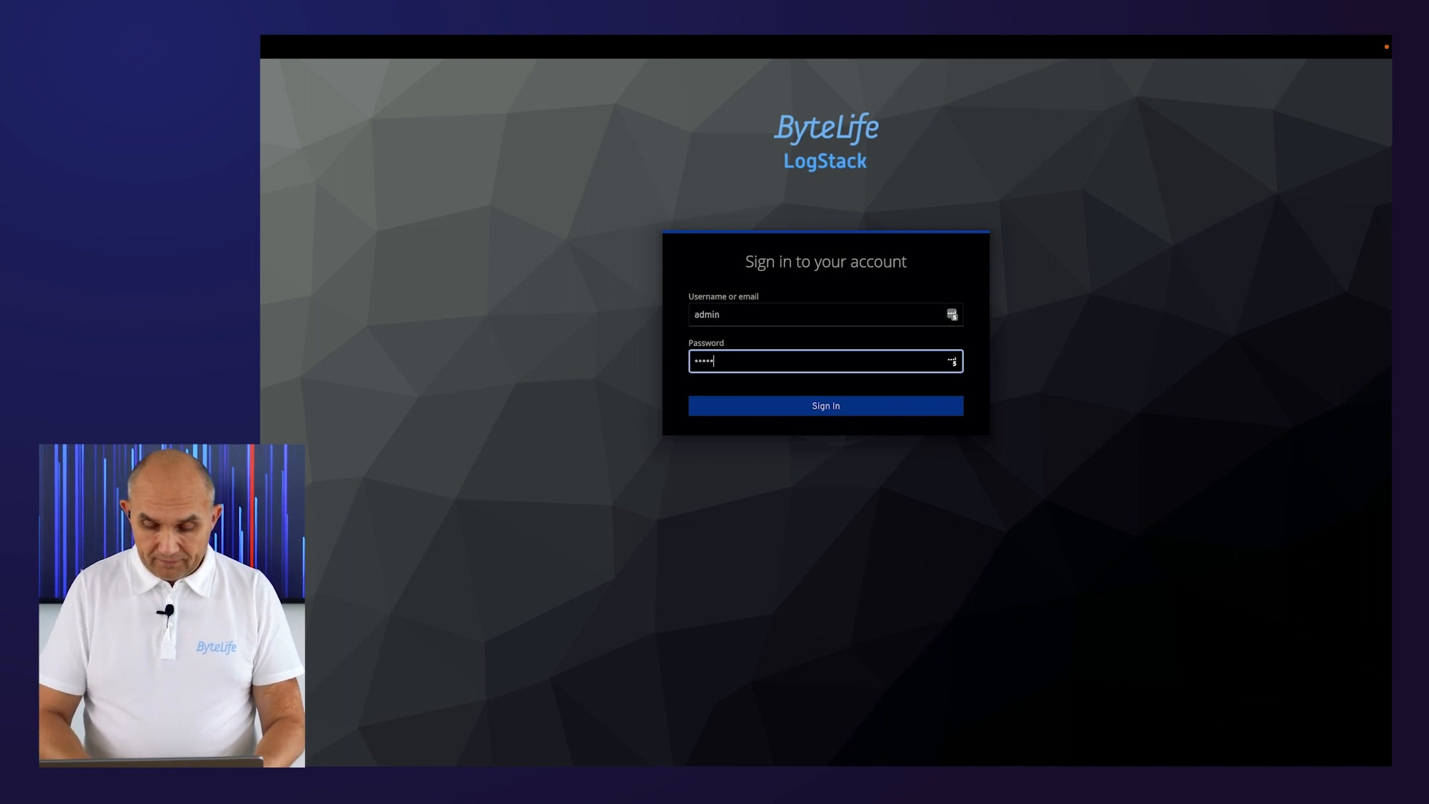
key(Return)
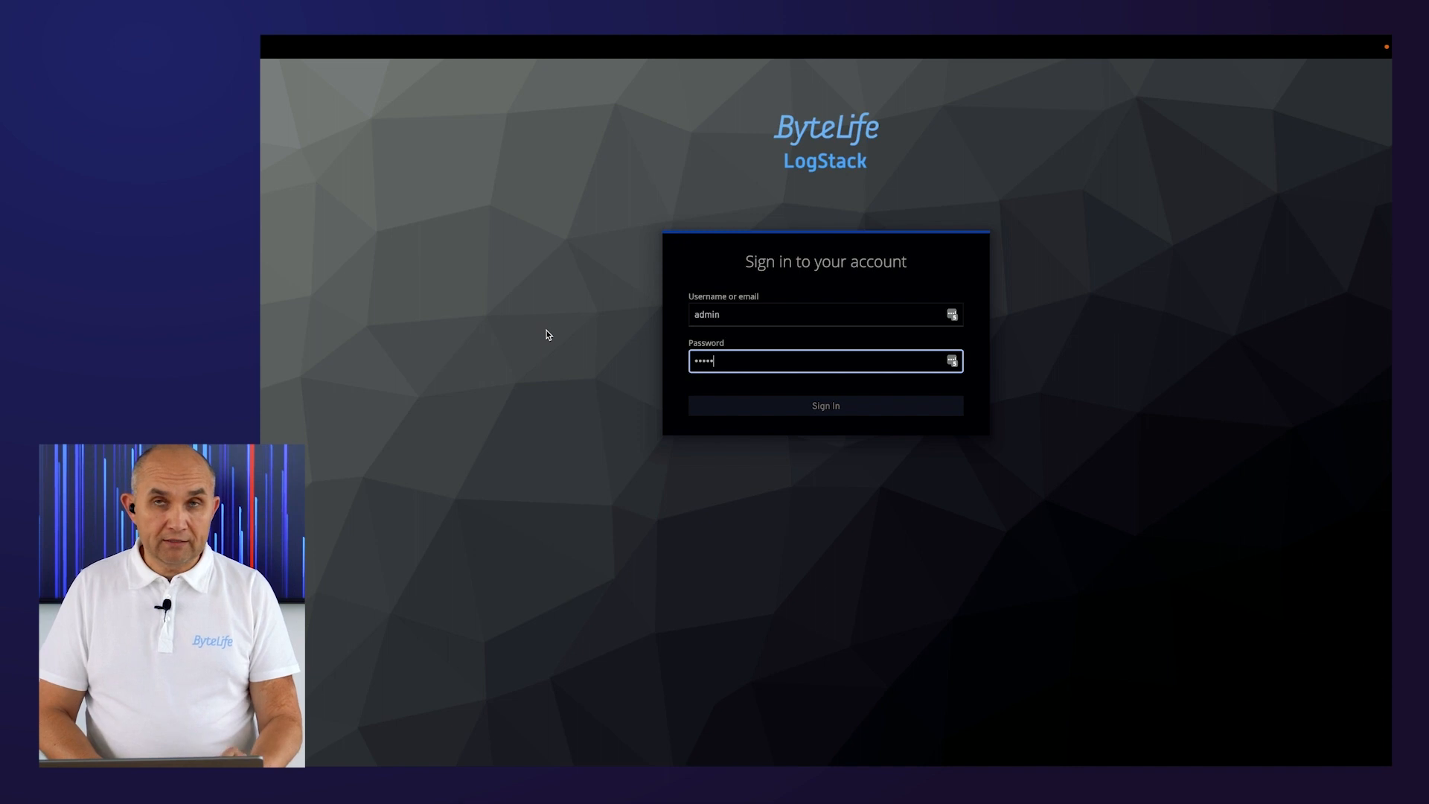
key(Return)
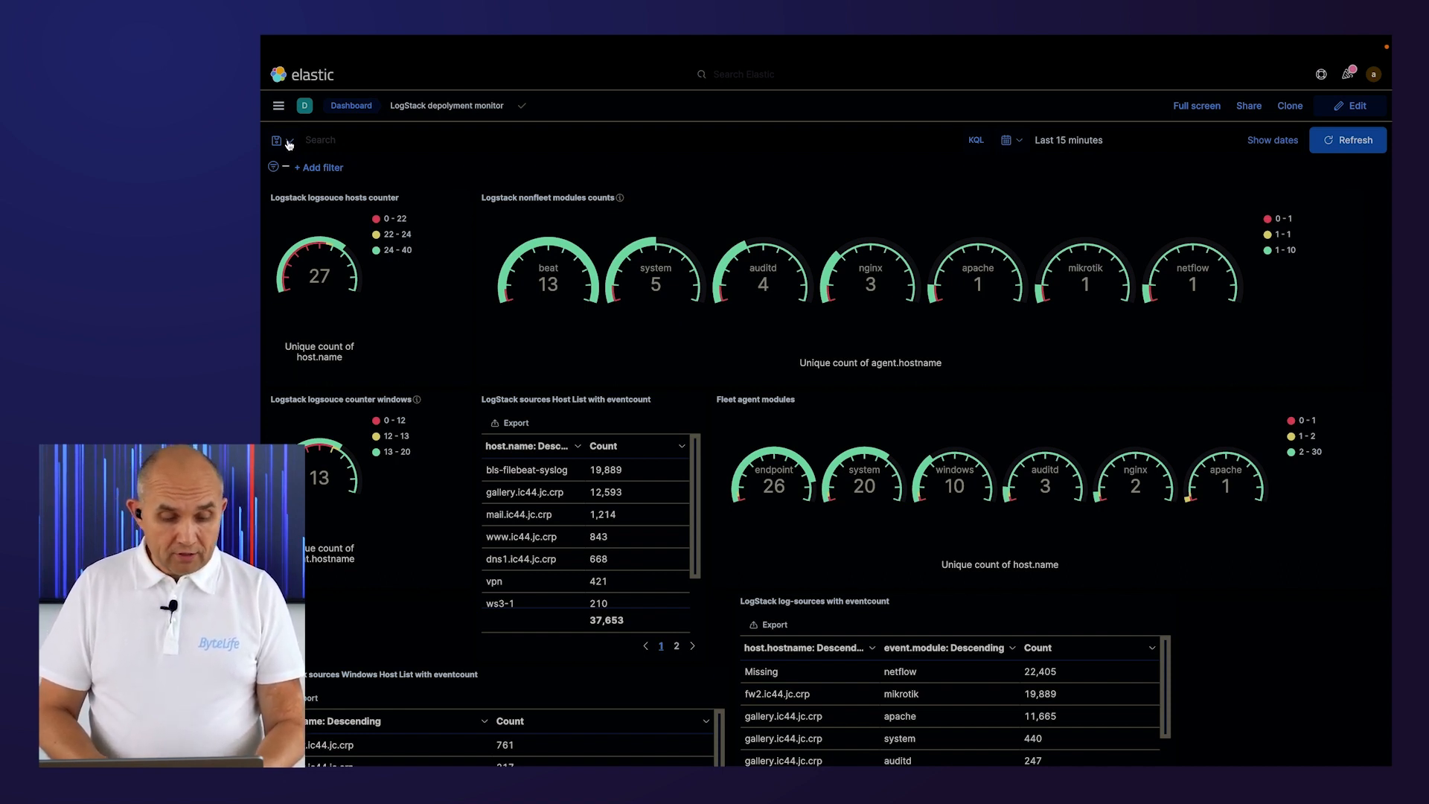
Return to the email and open its alert details link again to reach the Security Alerts page.
key(super+Tab)
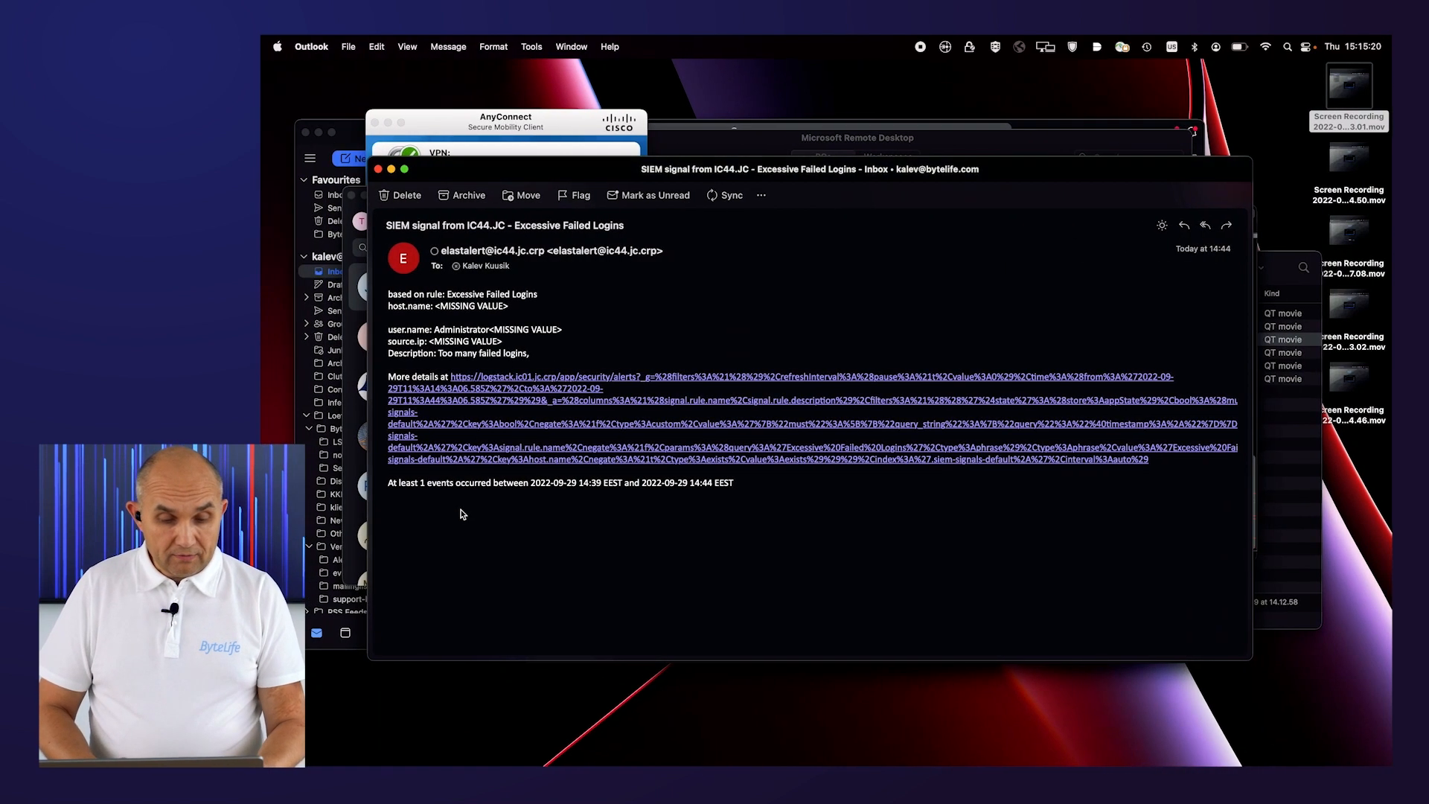
click(518, 402)
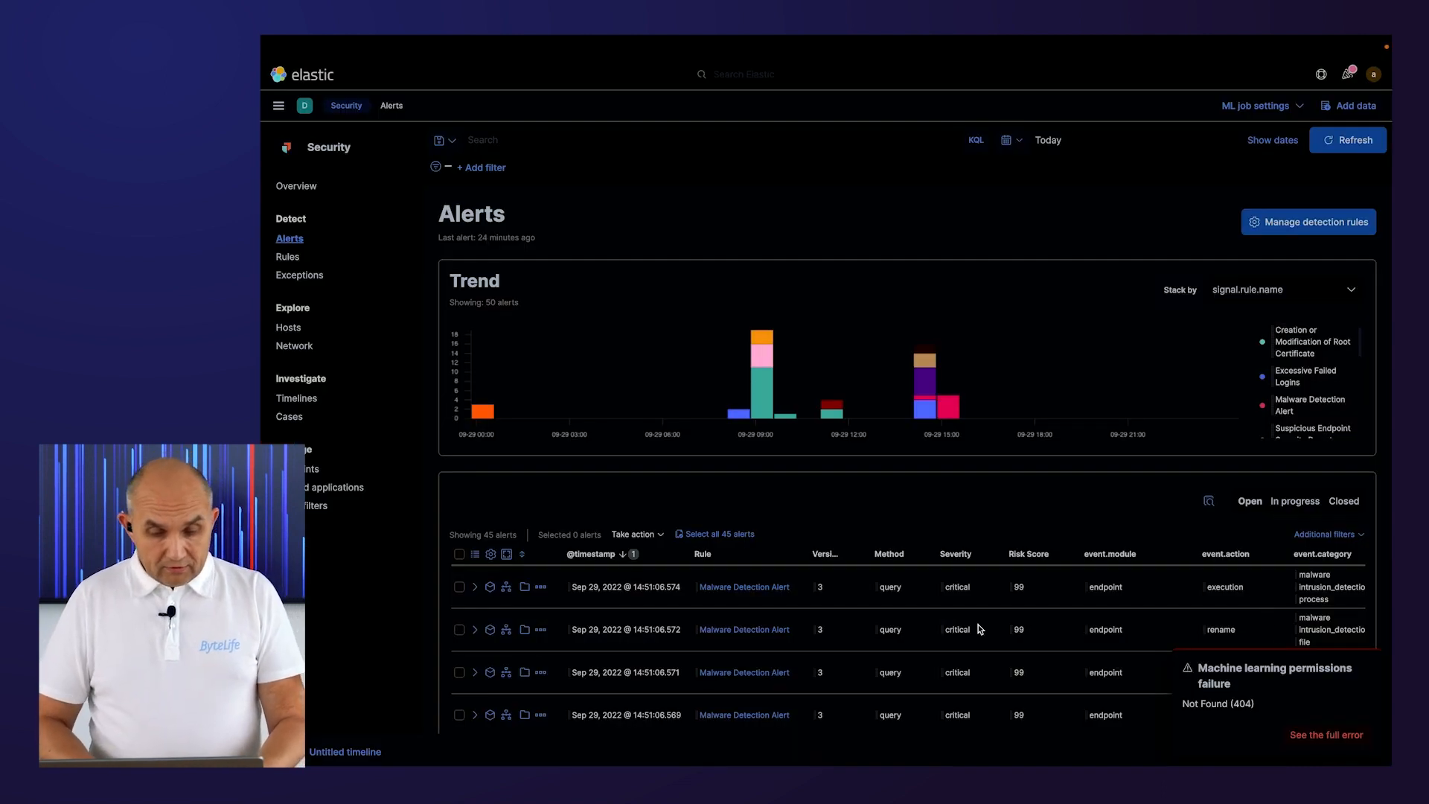
Open the details of an Excessive Failed Logins alert, view them as a table, and close the panel.
scroll(859, 636, down, 1)
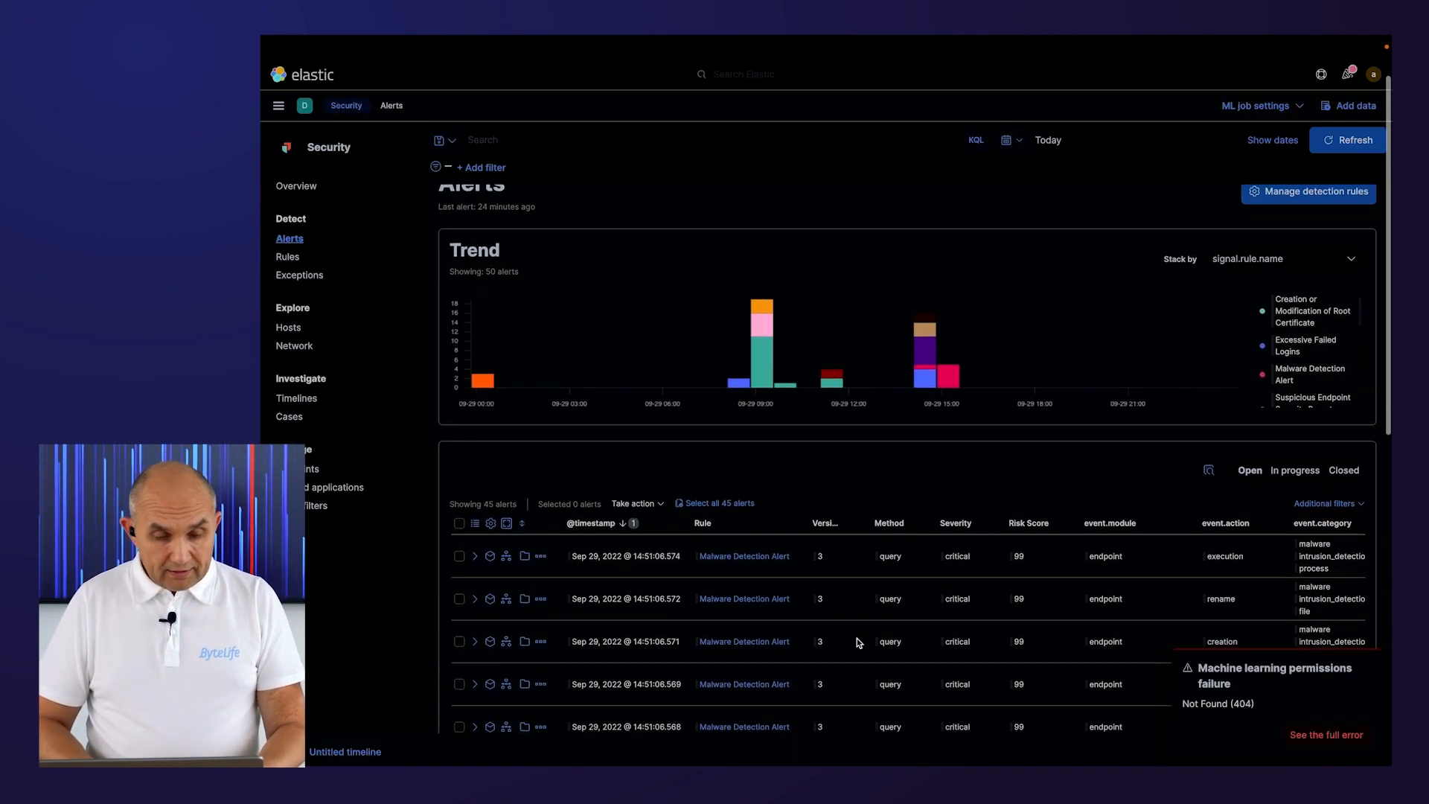
scroll(860, 642, down, 5)
scroll(860, 641, down, 4)
scroll(857, 642, down, 2)
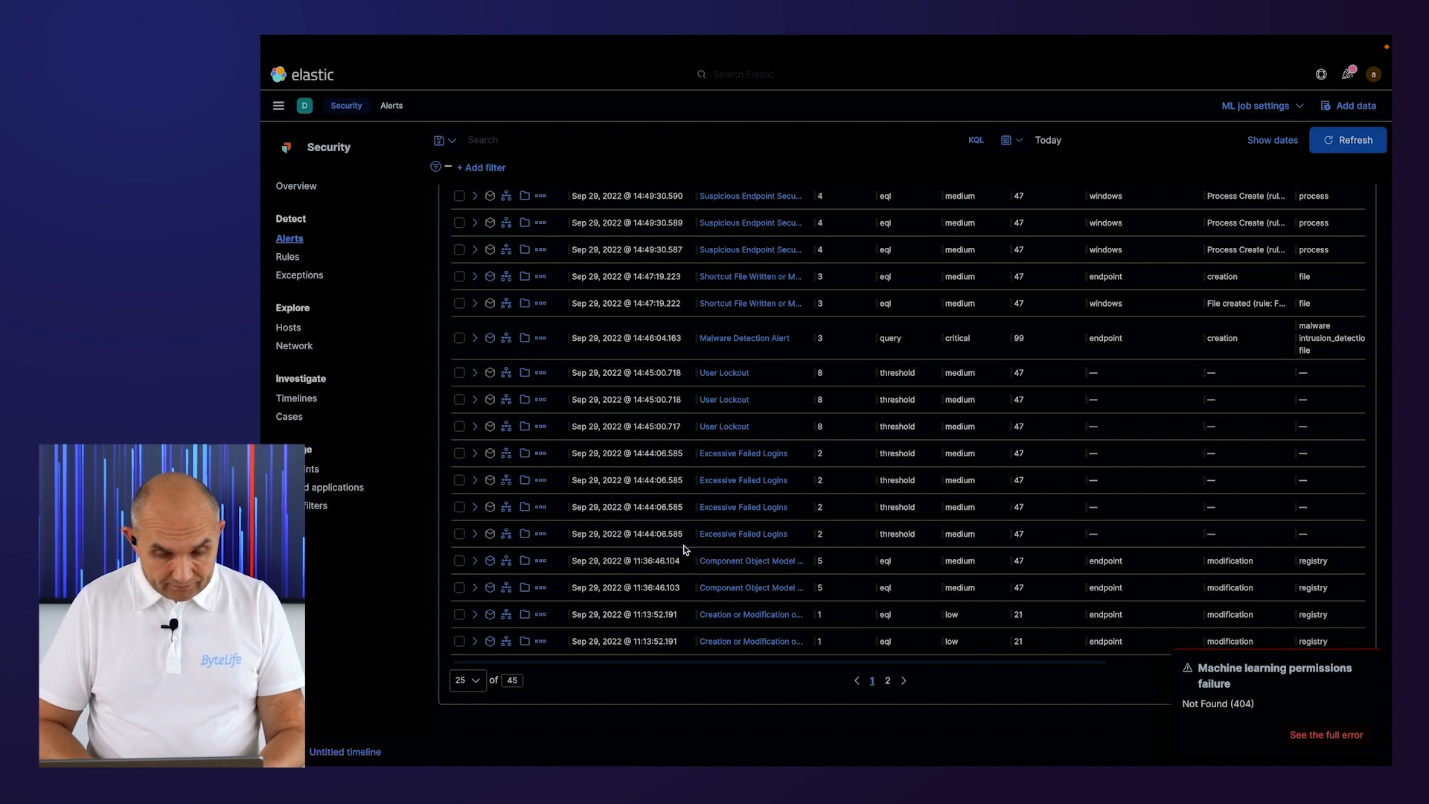
click(475, 534)
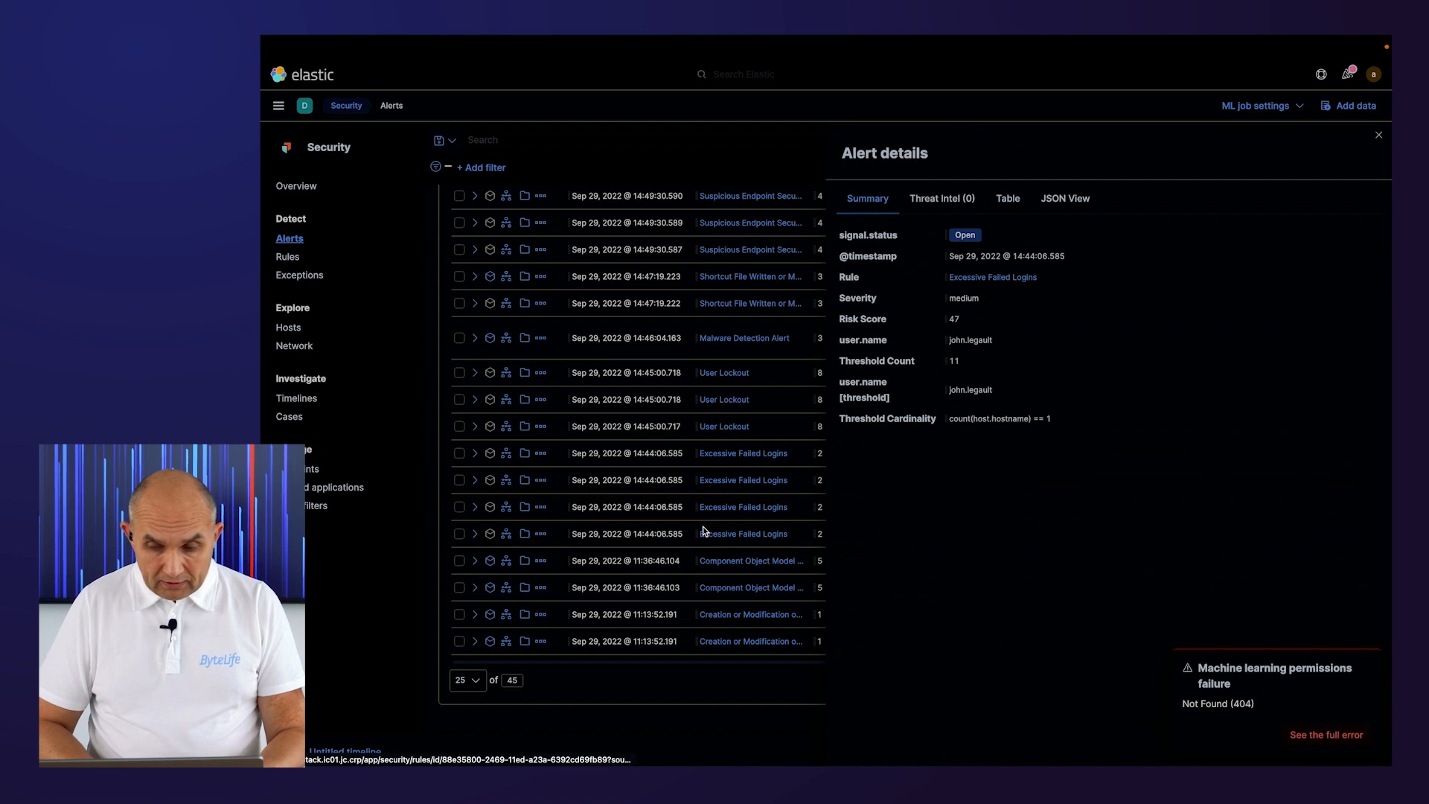
click(1005, 200)
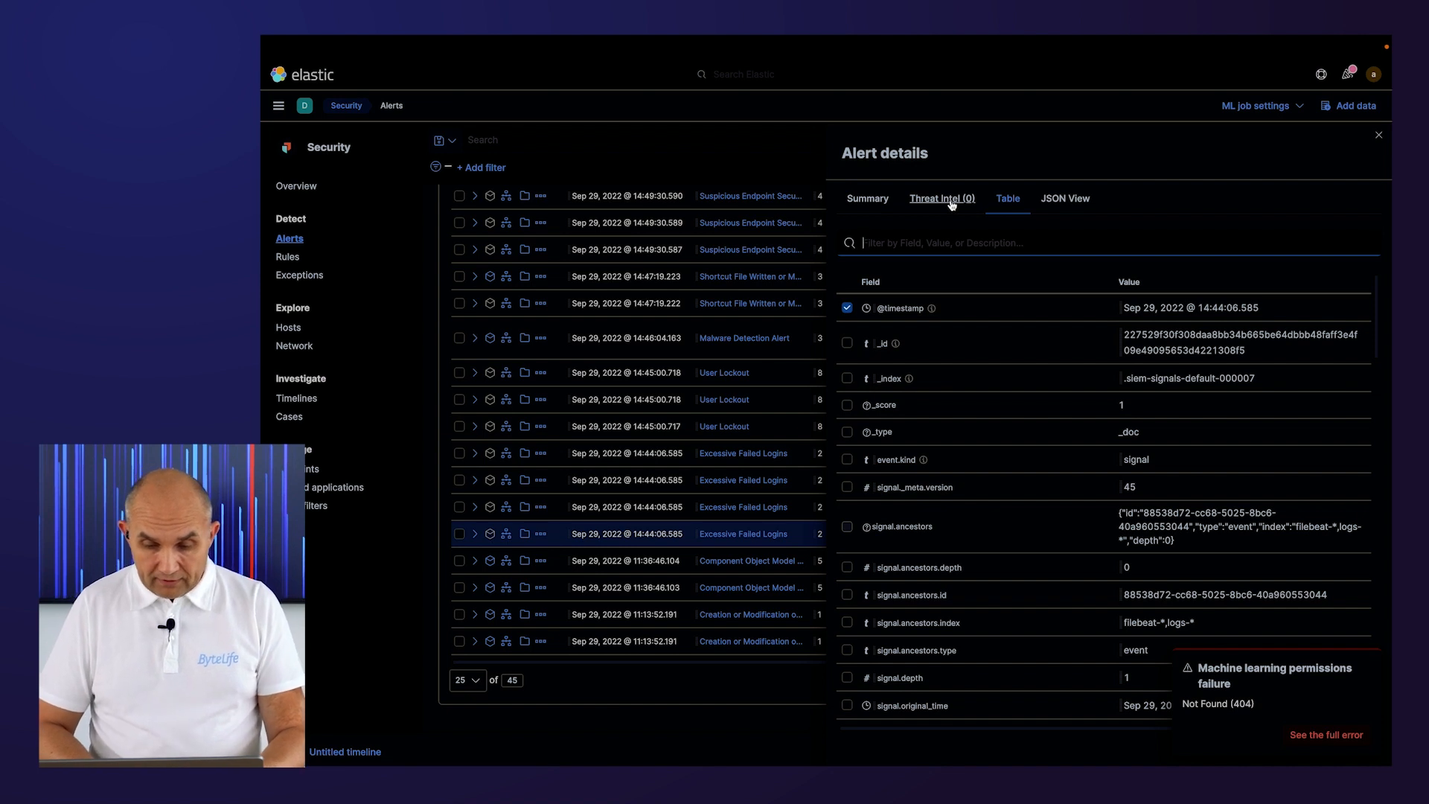
click(1378, 134)
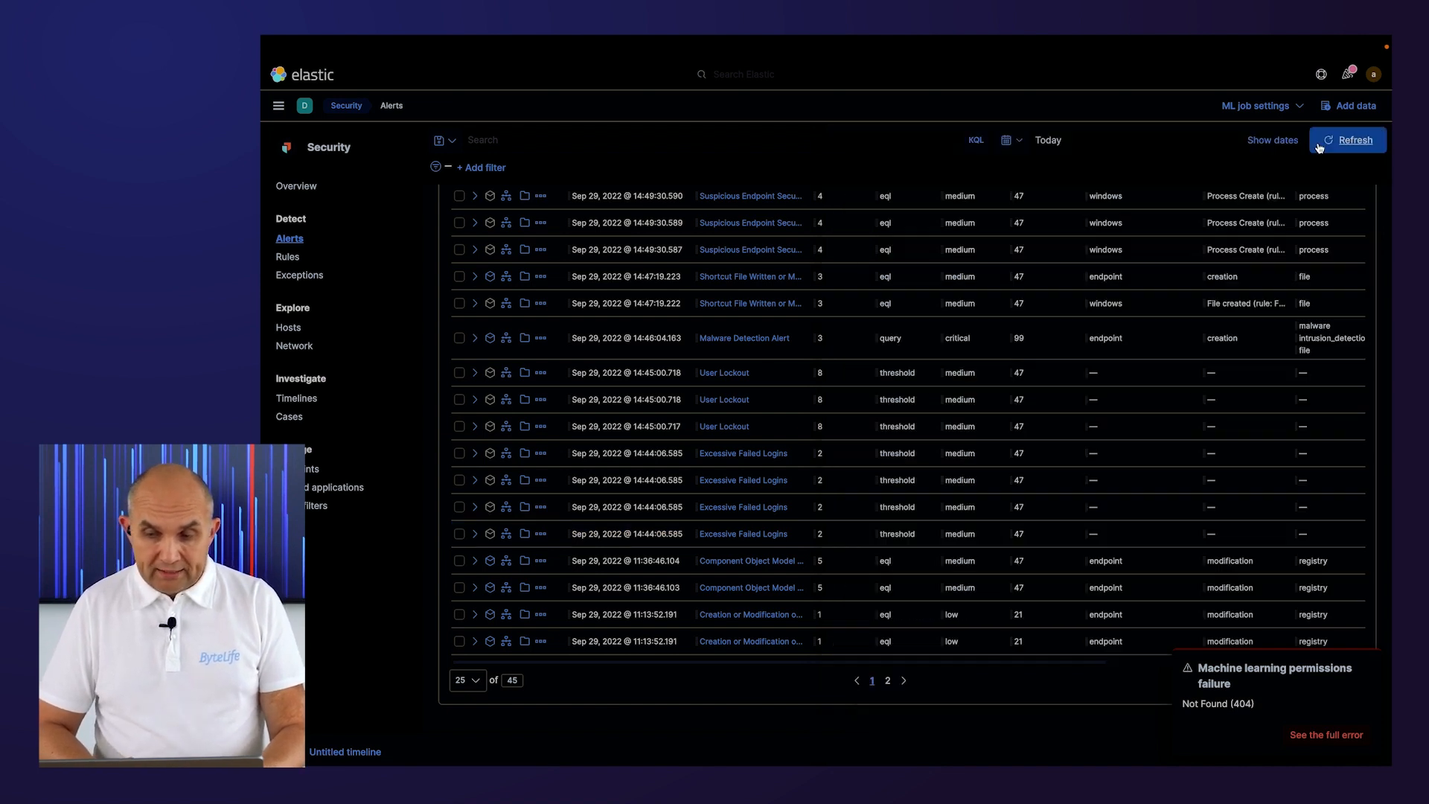
Search dashboards for "failed" and open the [System Windows Security] Failed and Blocked Accounts dashboard.
click(279, 108)
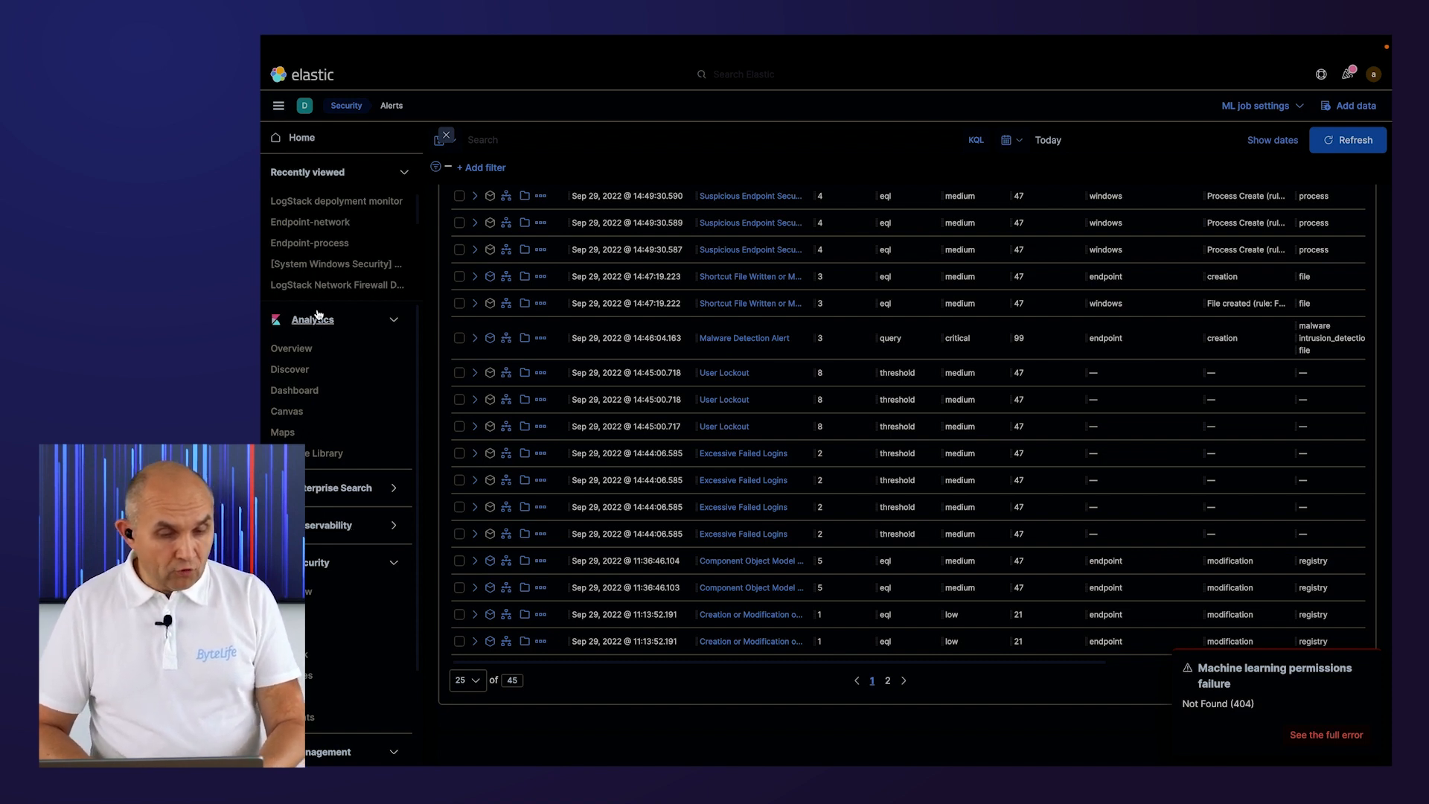
click(298, 392)
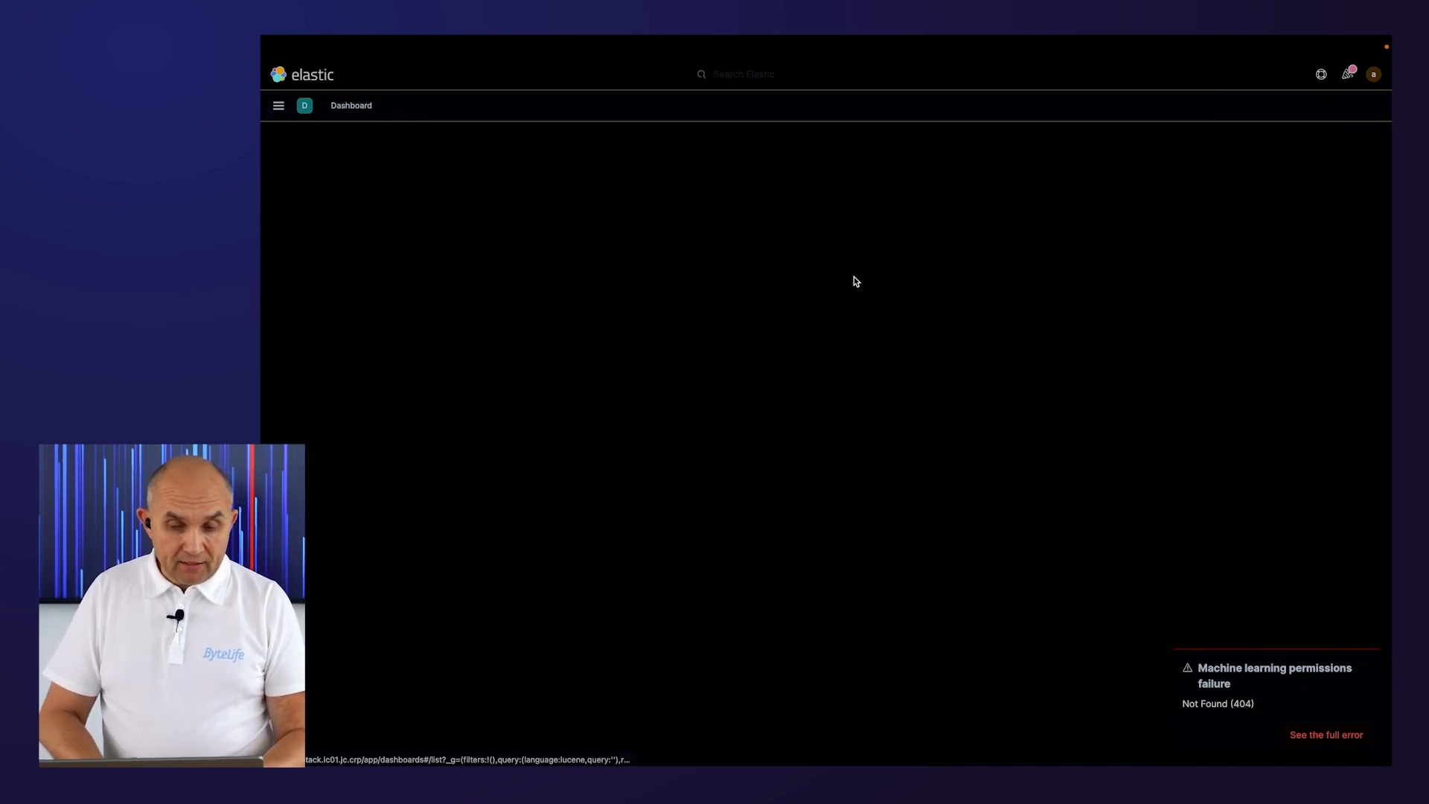
click(598, 203)
text(failed)
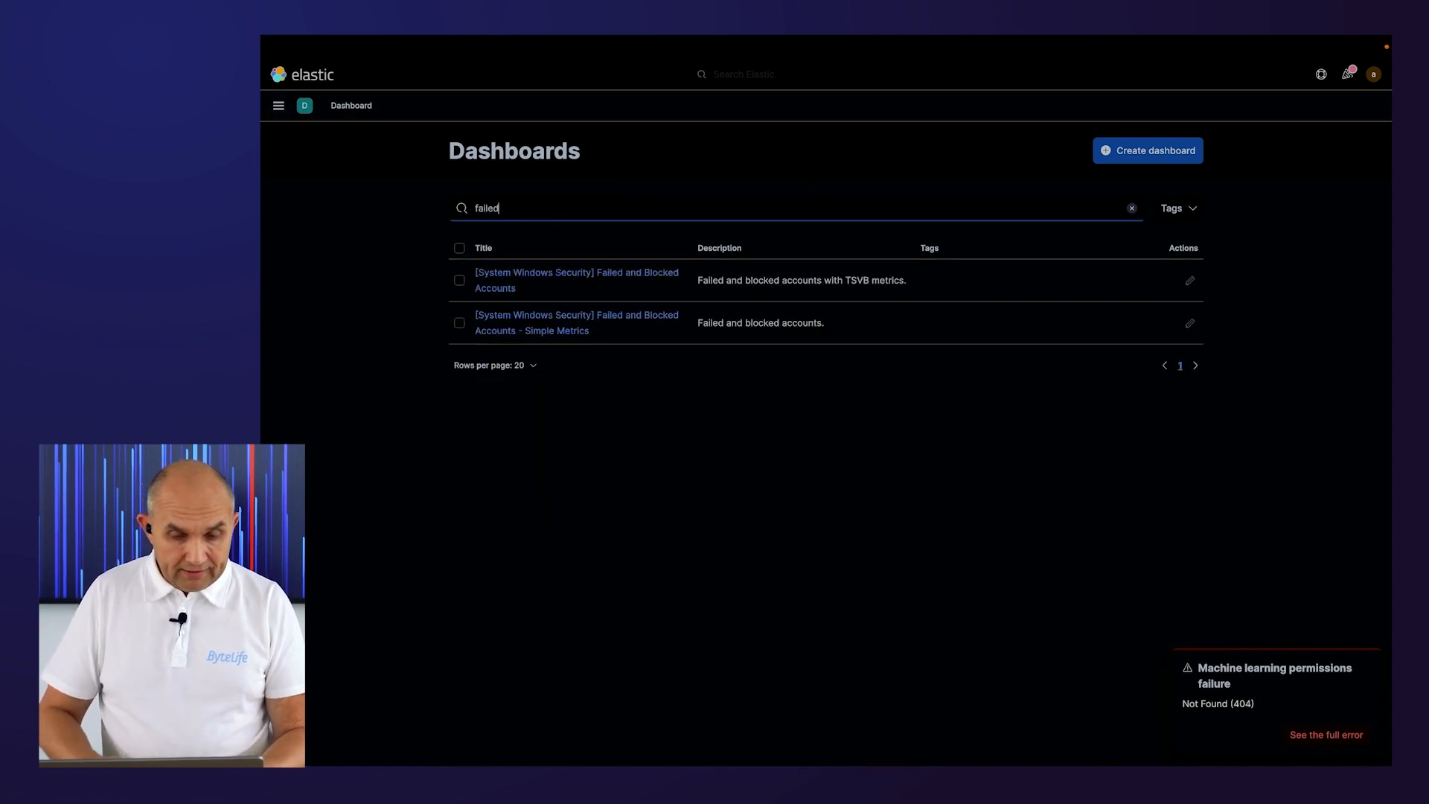
click(563, 274)
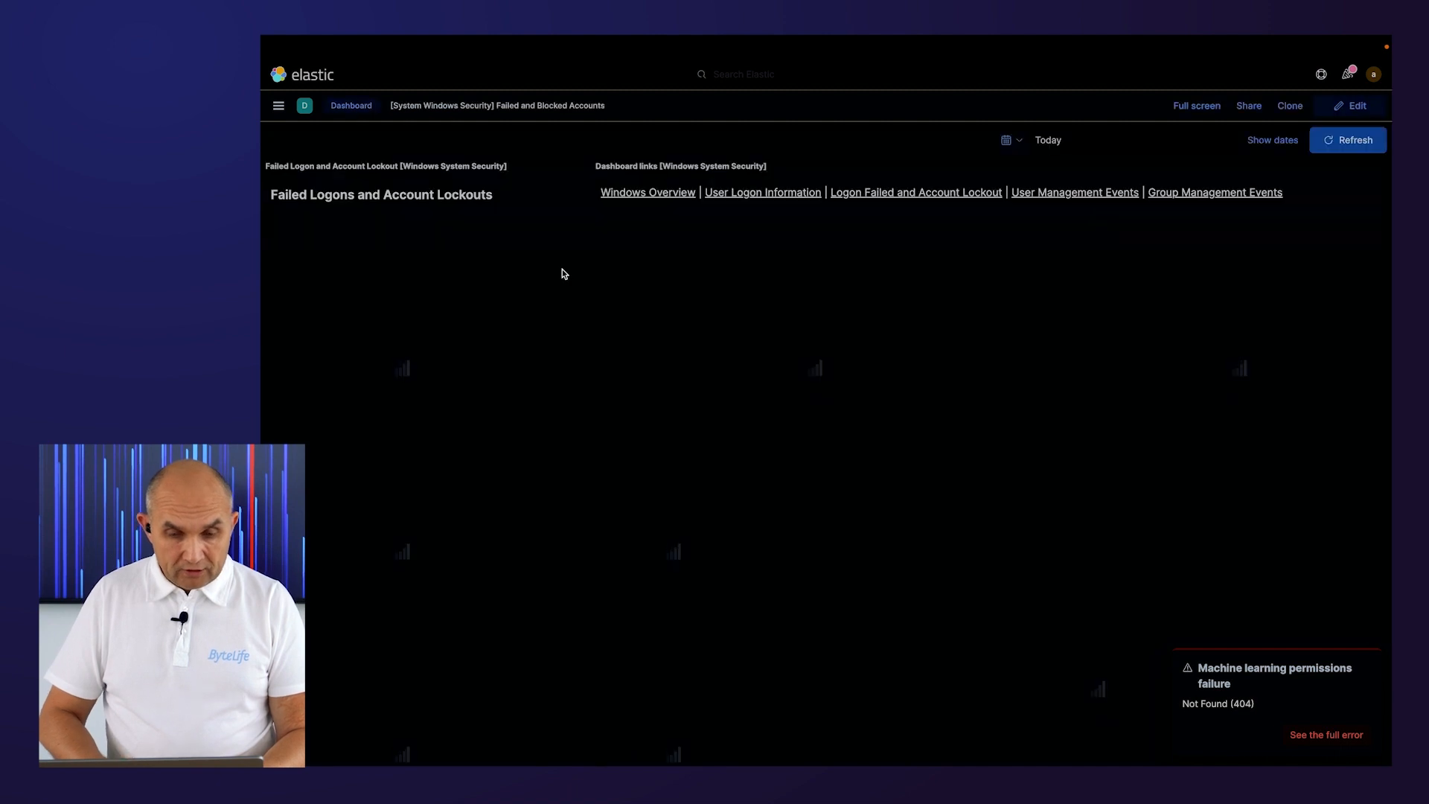
click(1367, 671)
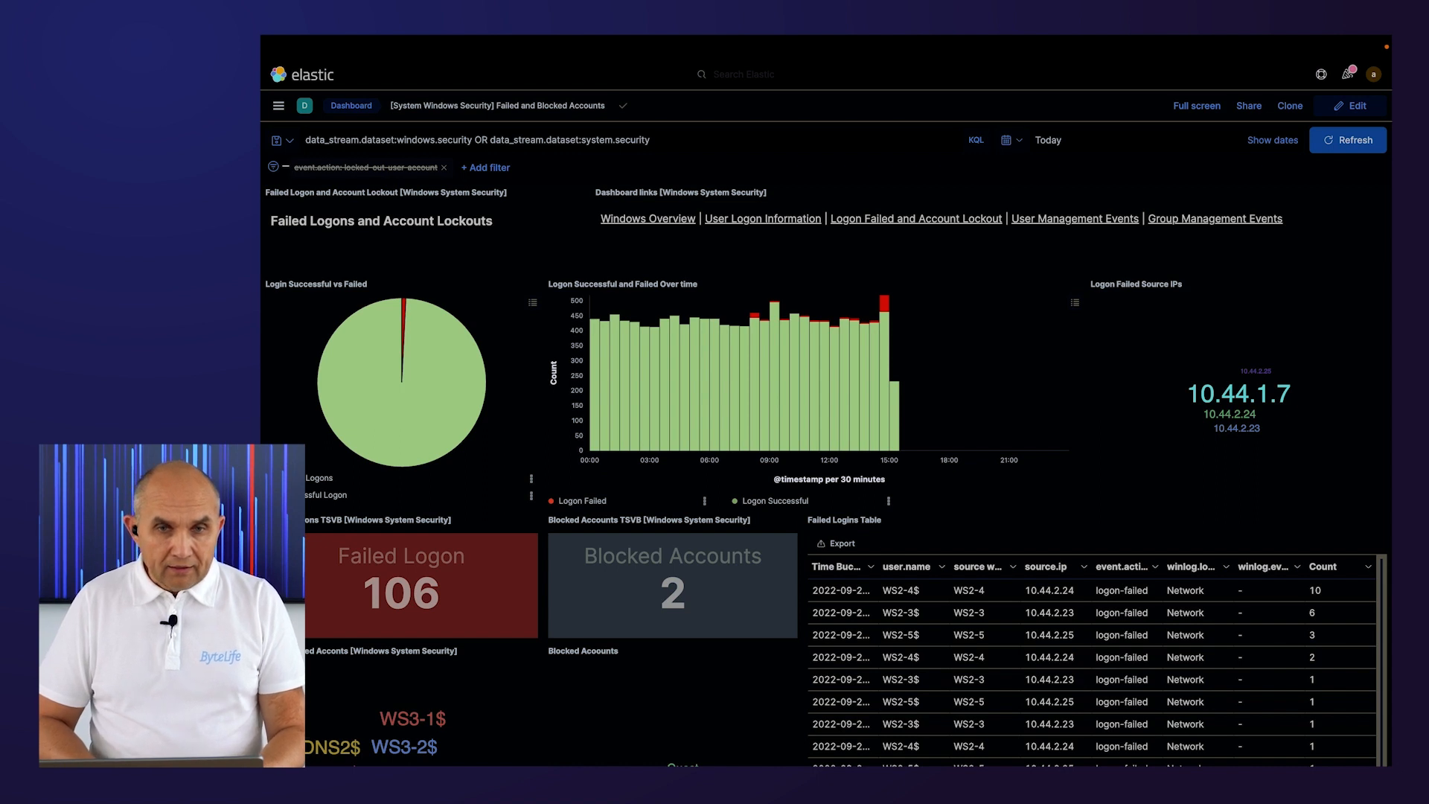
Examine the dashboard's failed logon charts, time mosaic view and lockout table.
scroll(645, 567, down, 2)
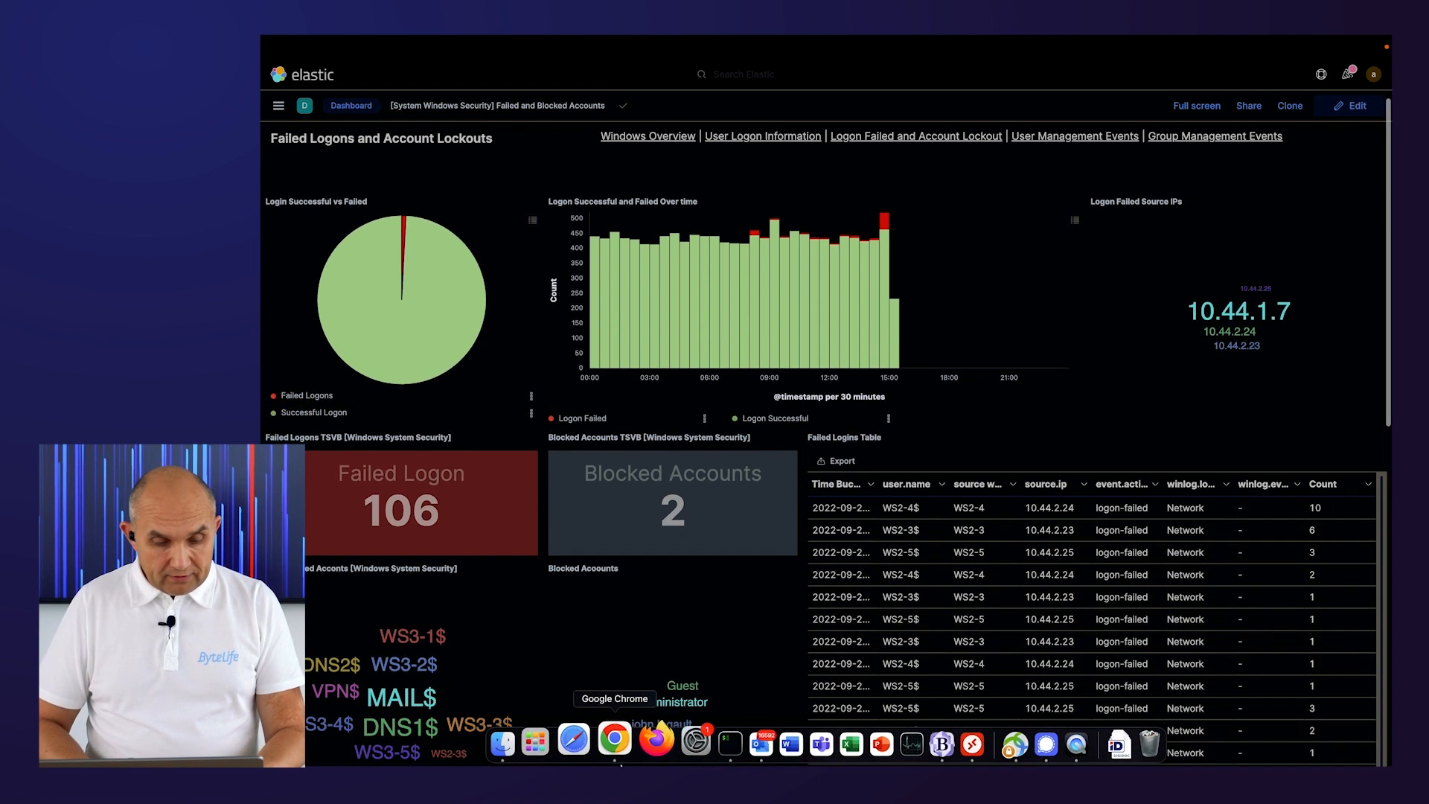
scroll(644, 566, down, 5)
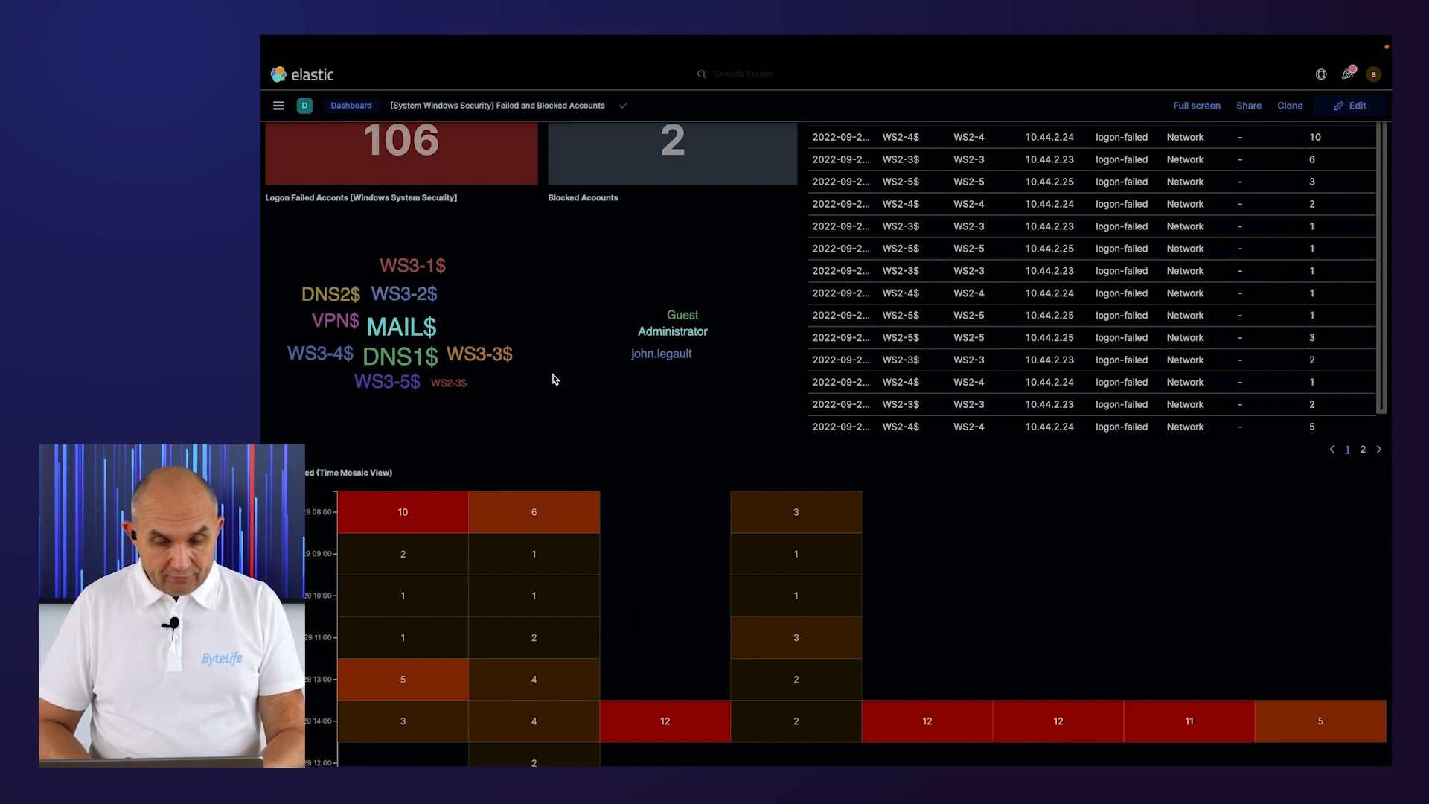
scroll(553, 379, down, 2)
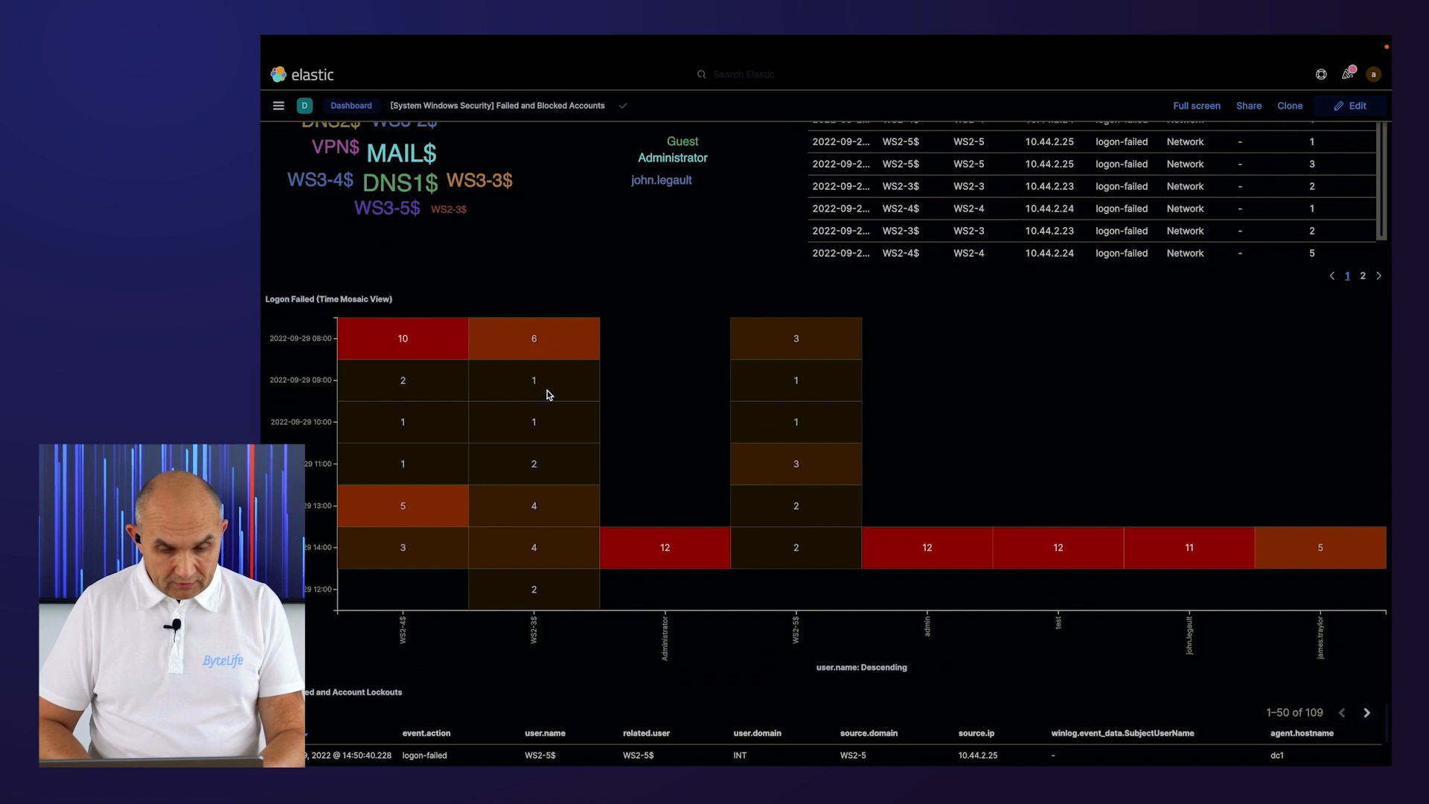
scroll(527, 535, down, 1)
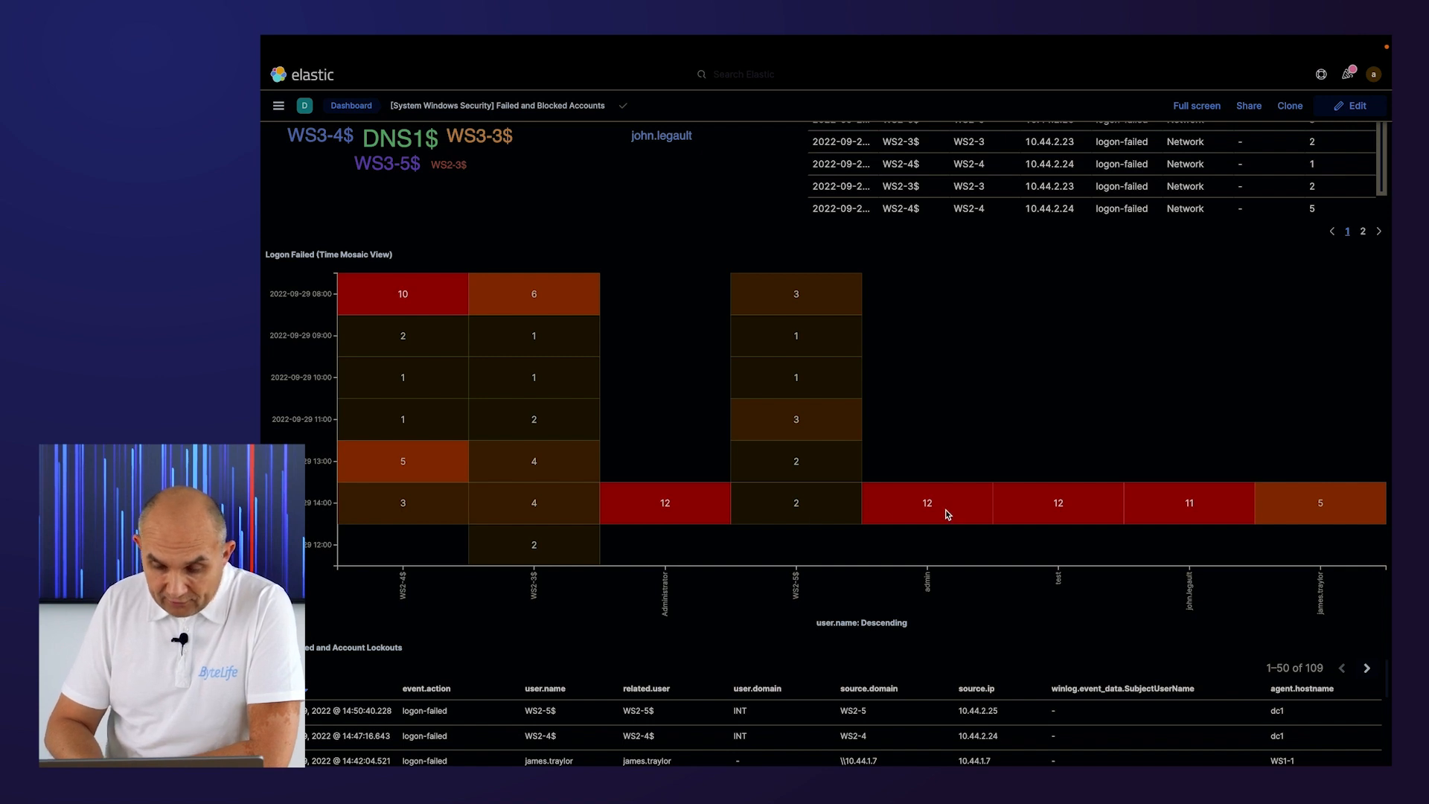
scroll(947, 515, down, 2)
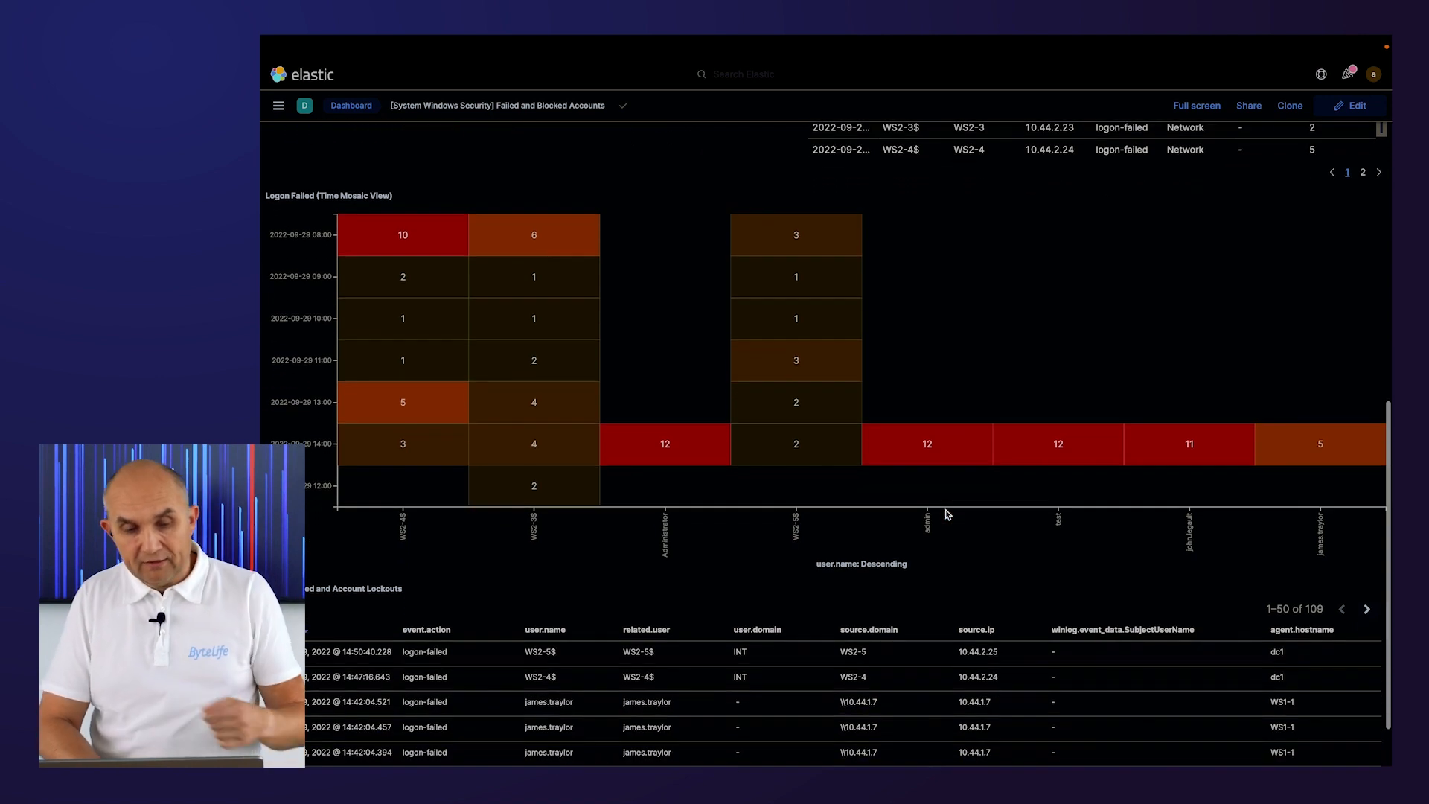
scroll(947, 512, down, 2)
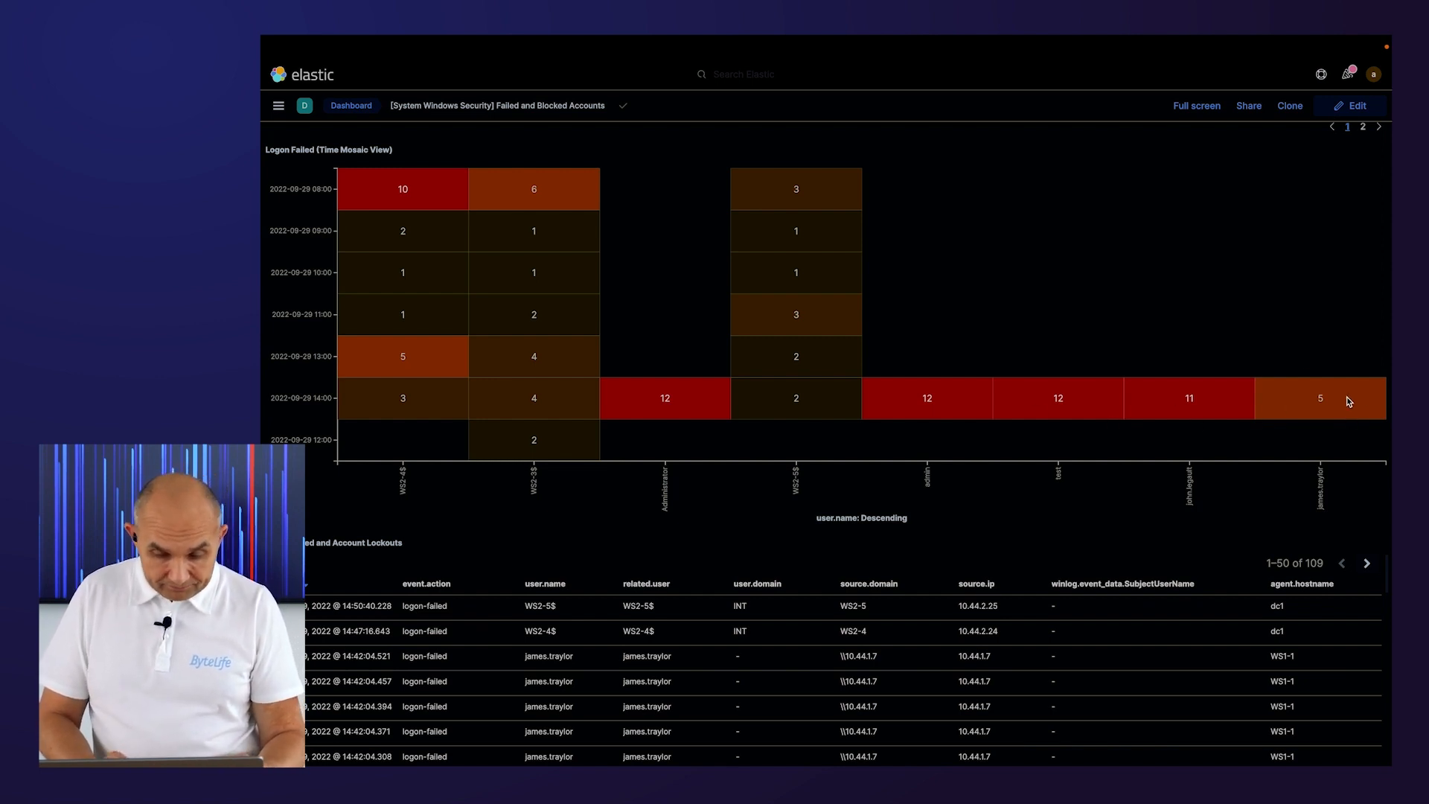
scroll(1349, 402, down, 1)
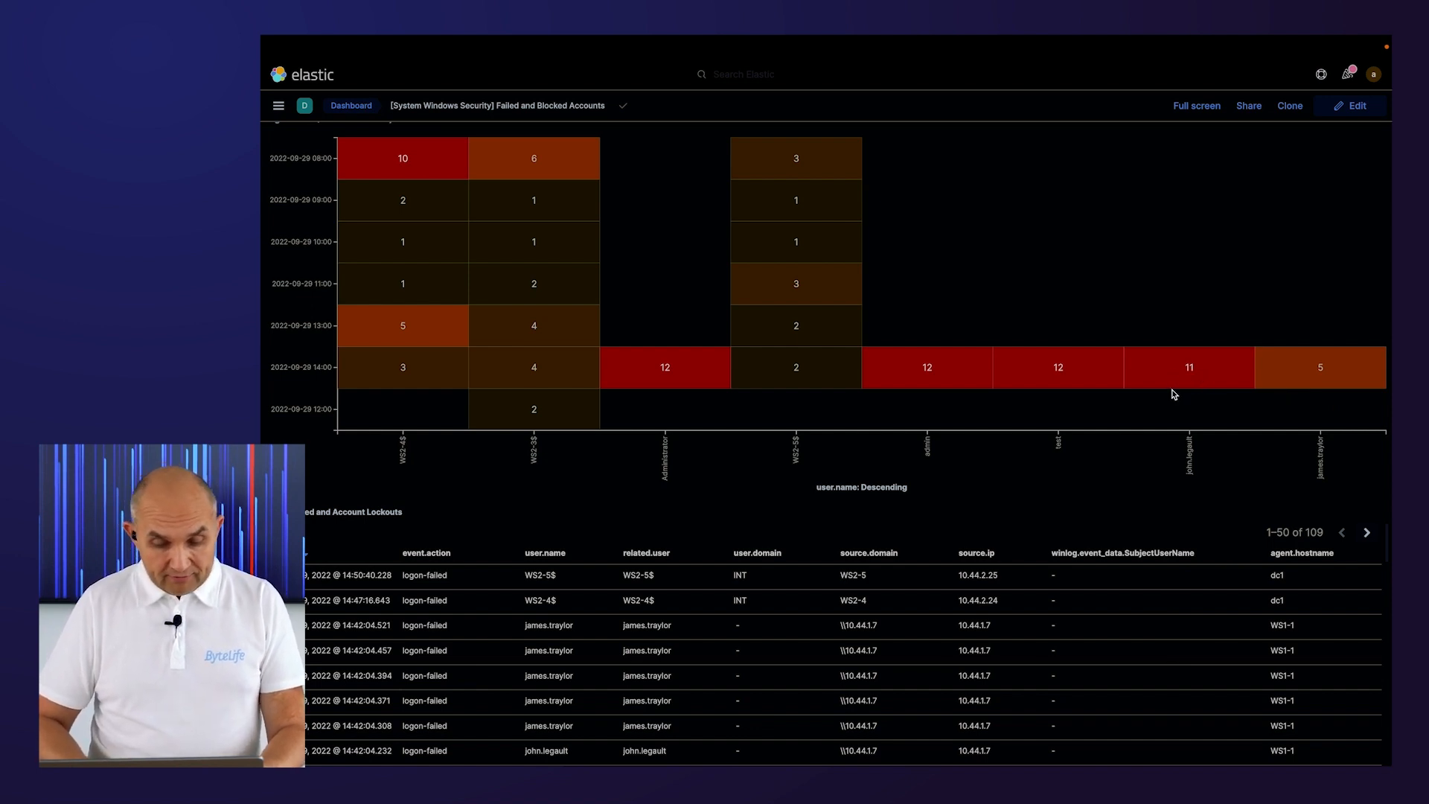
scroll(1174, 395, up, 1)
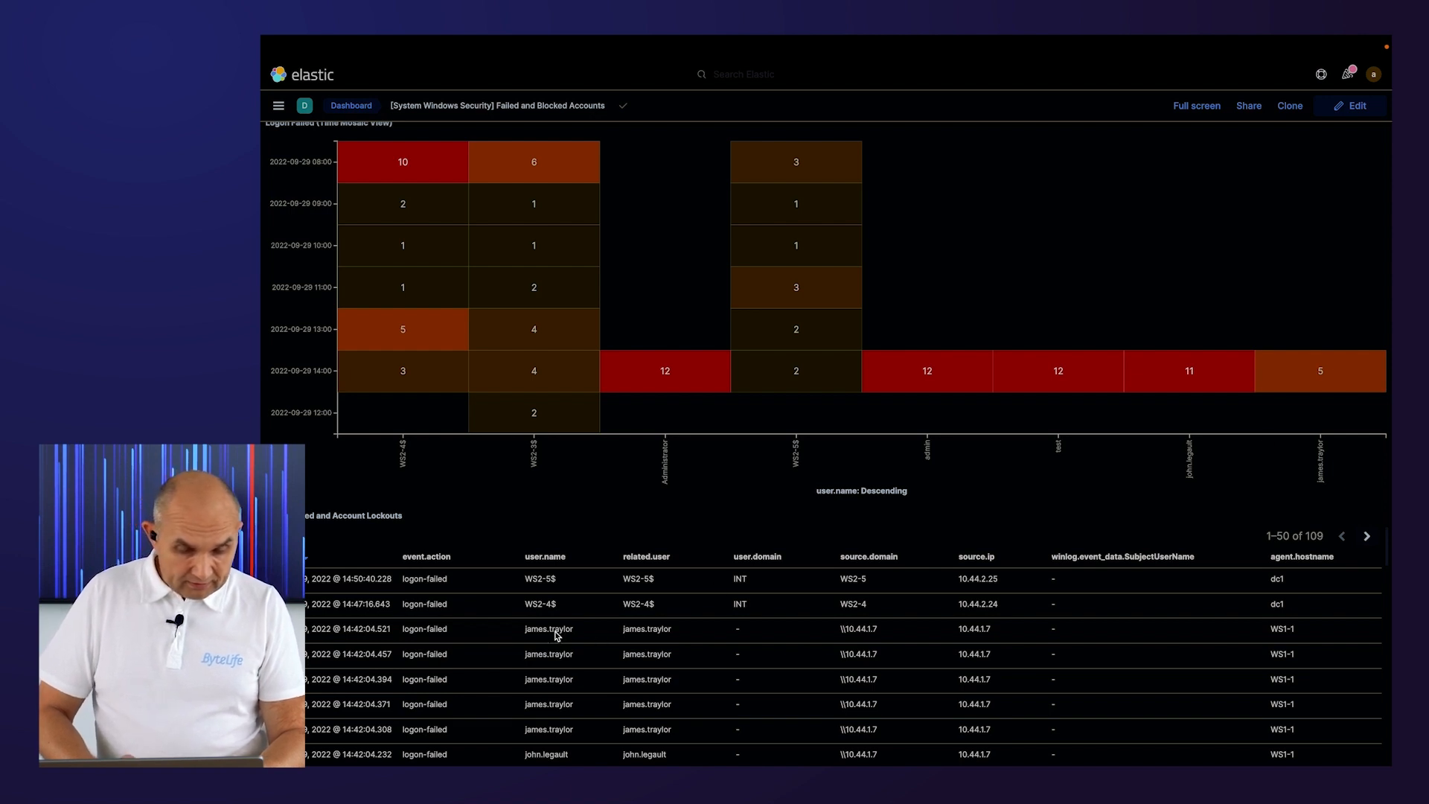
Filter the dashboard to one failing account's user.name value from the lockout table.
click(597, 630)
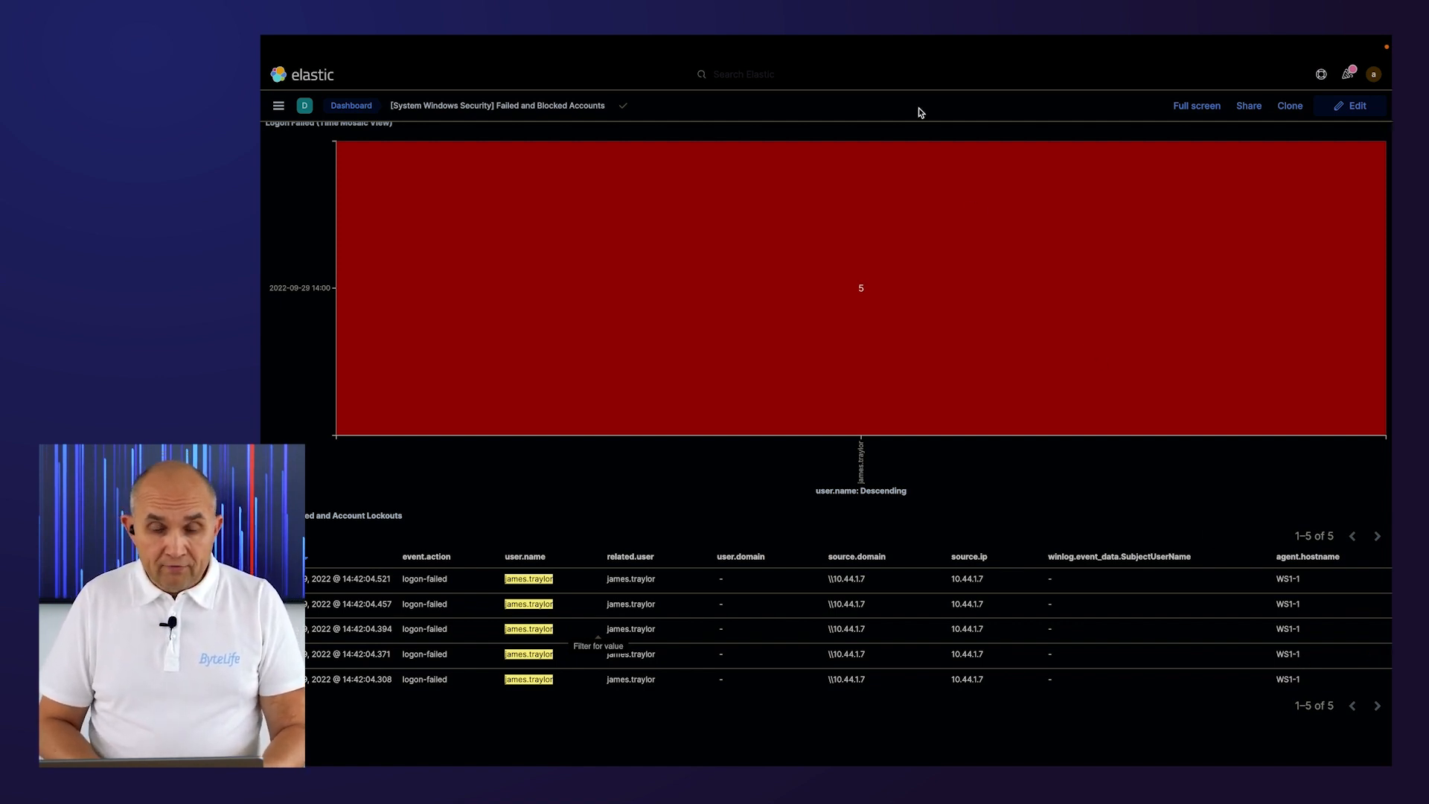
click(279, 108)
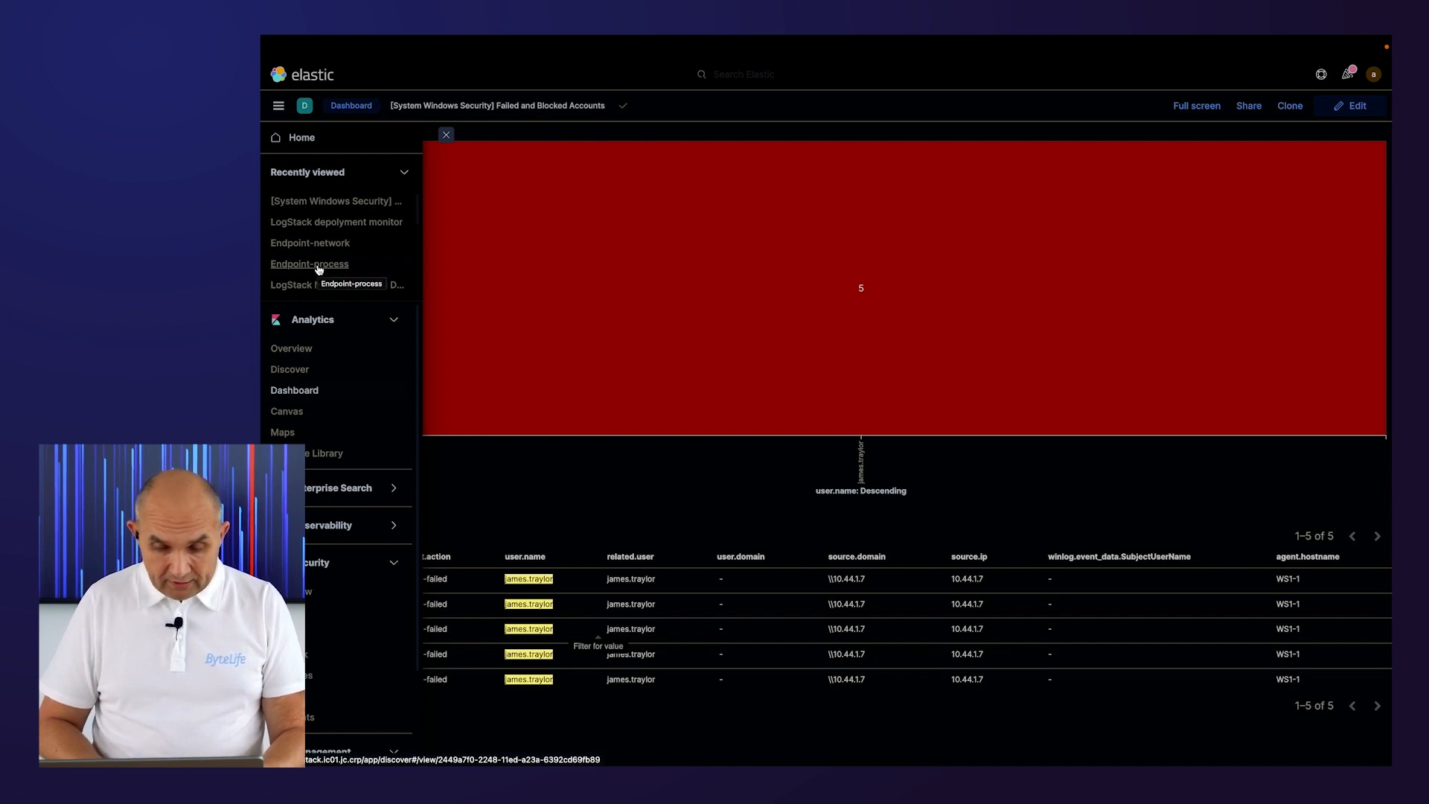
click(686, 515)
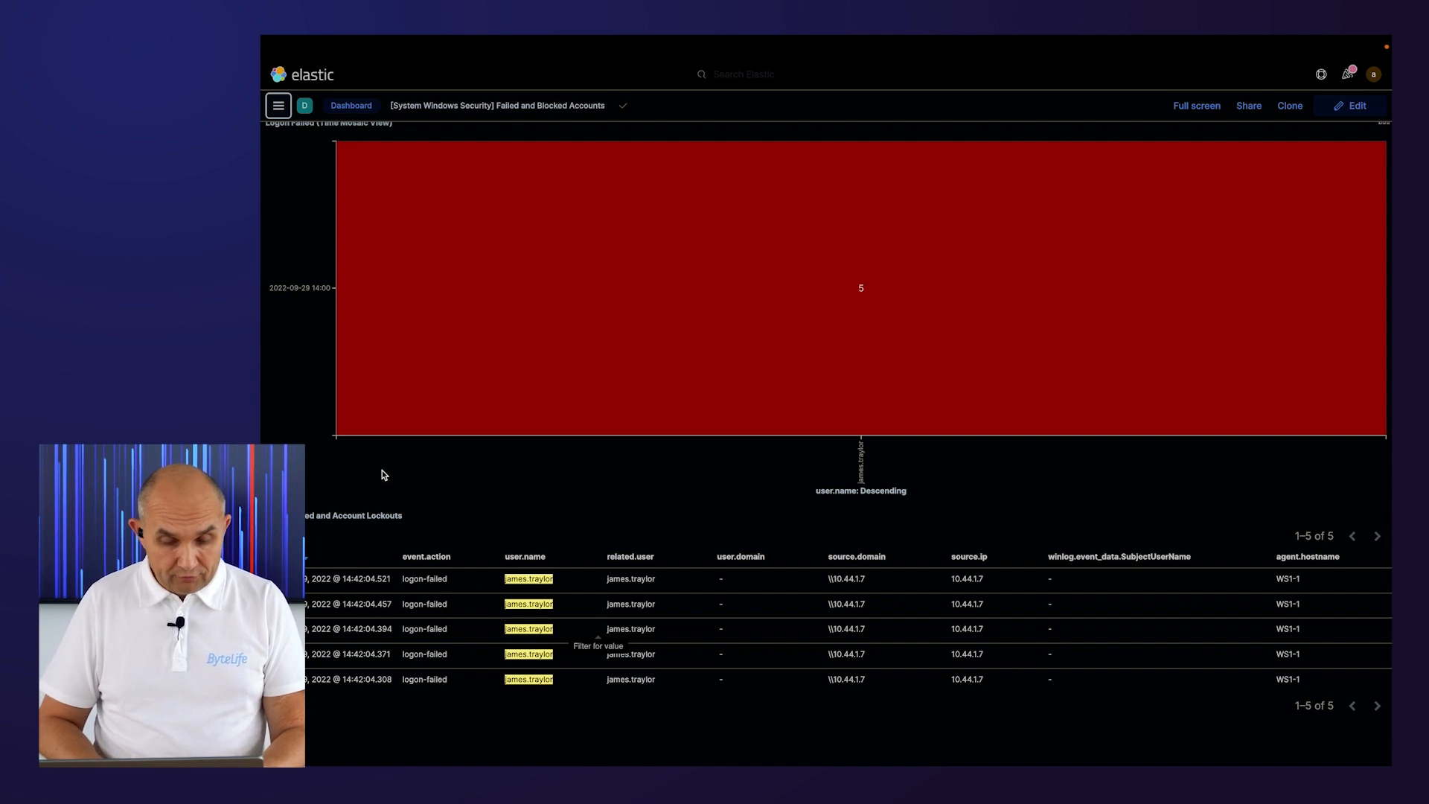
scroll(276, 216, up, 3)
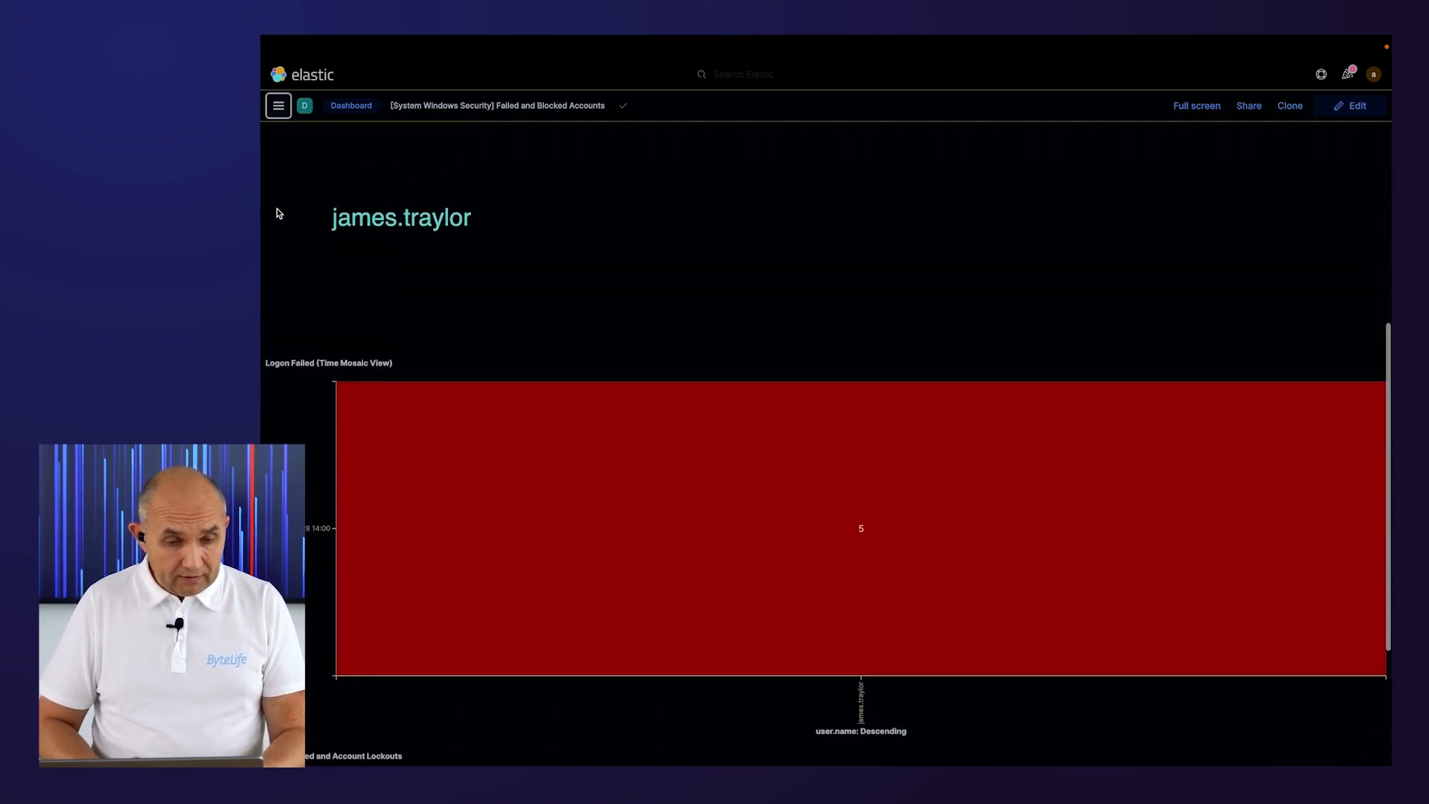
scroll(279, 214, up, 7)
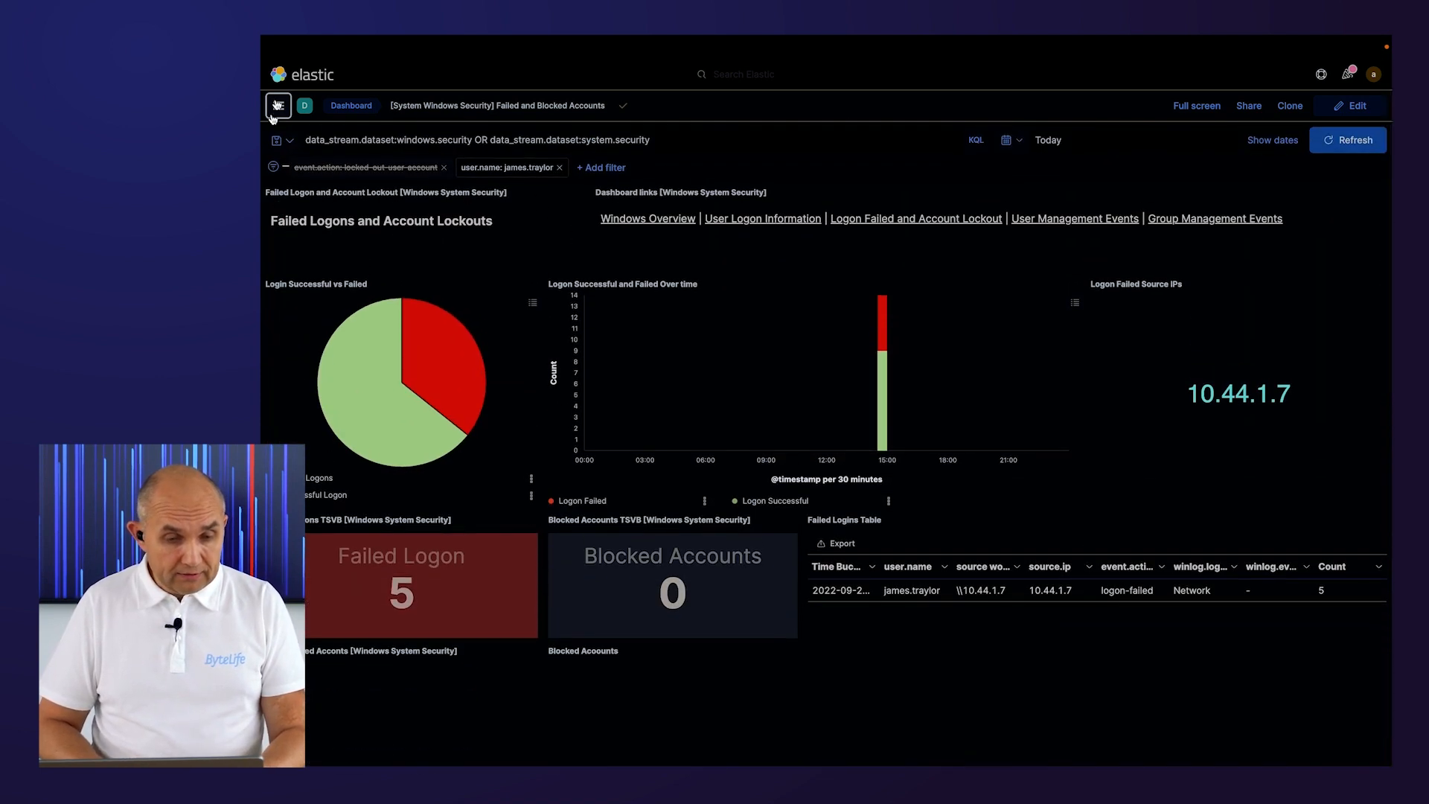
Open the recently viewed Endpoint-process search in Discover.
click(275, 108)
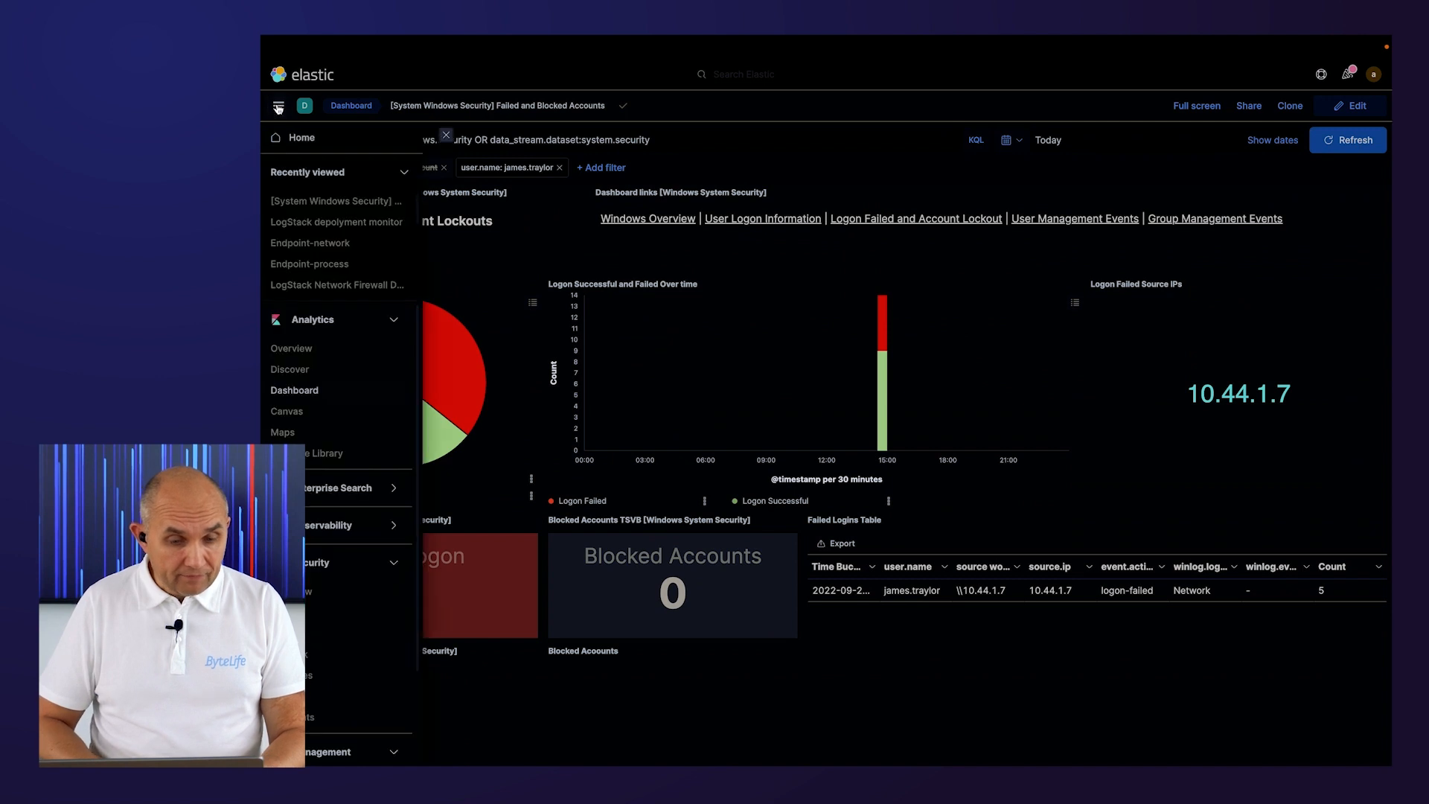
click(310, 265)
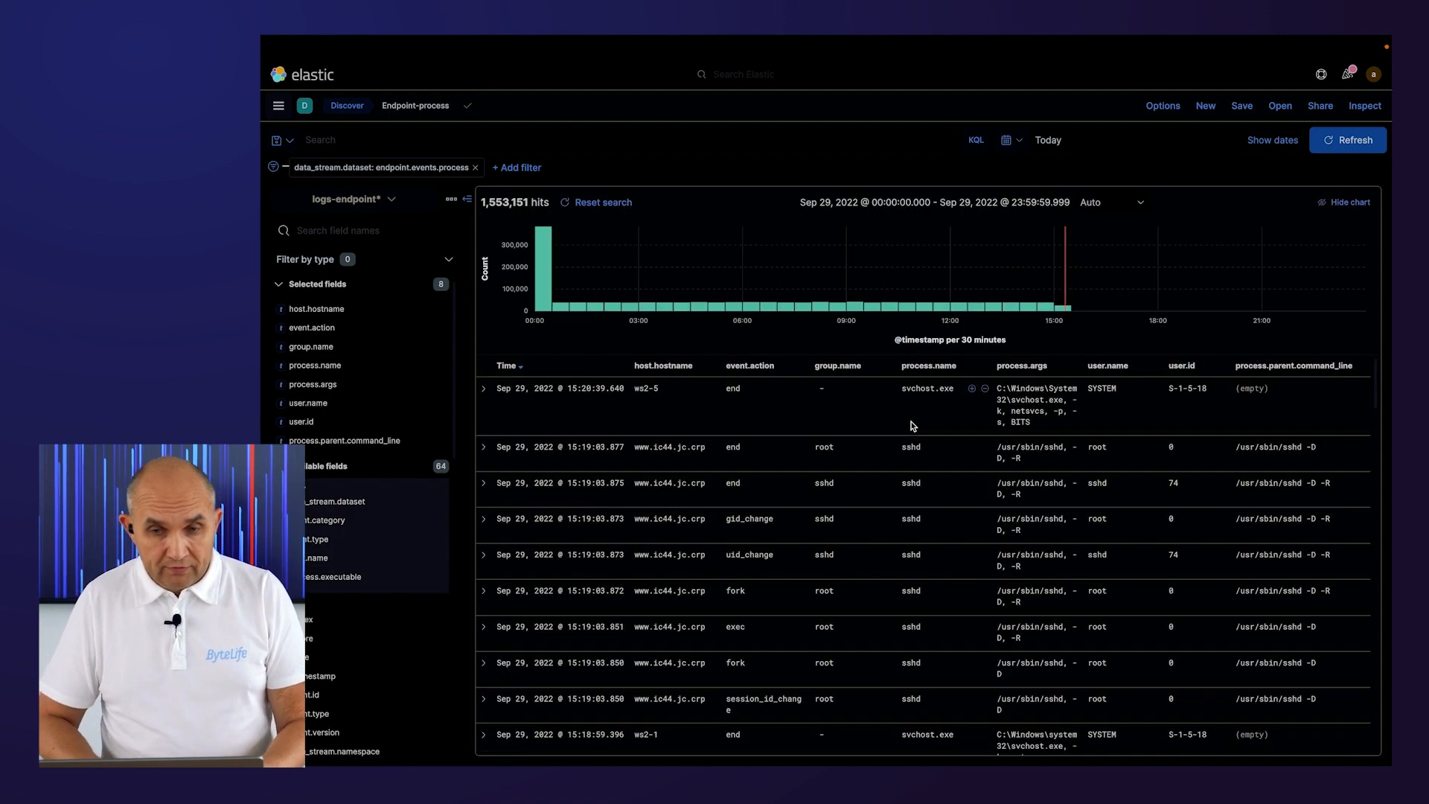
mouse_move(543, 294)
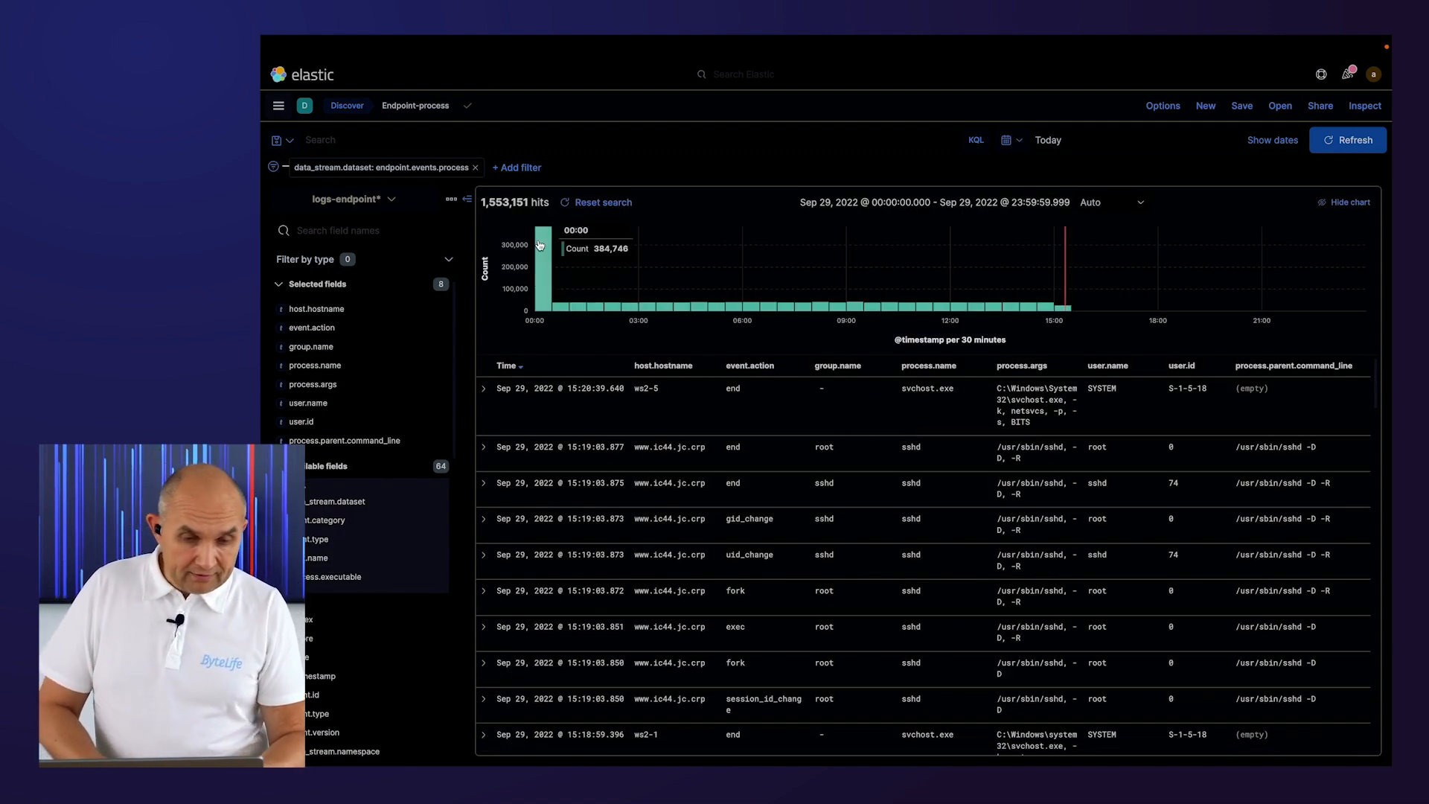
click(442, 140)
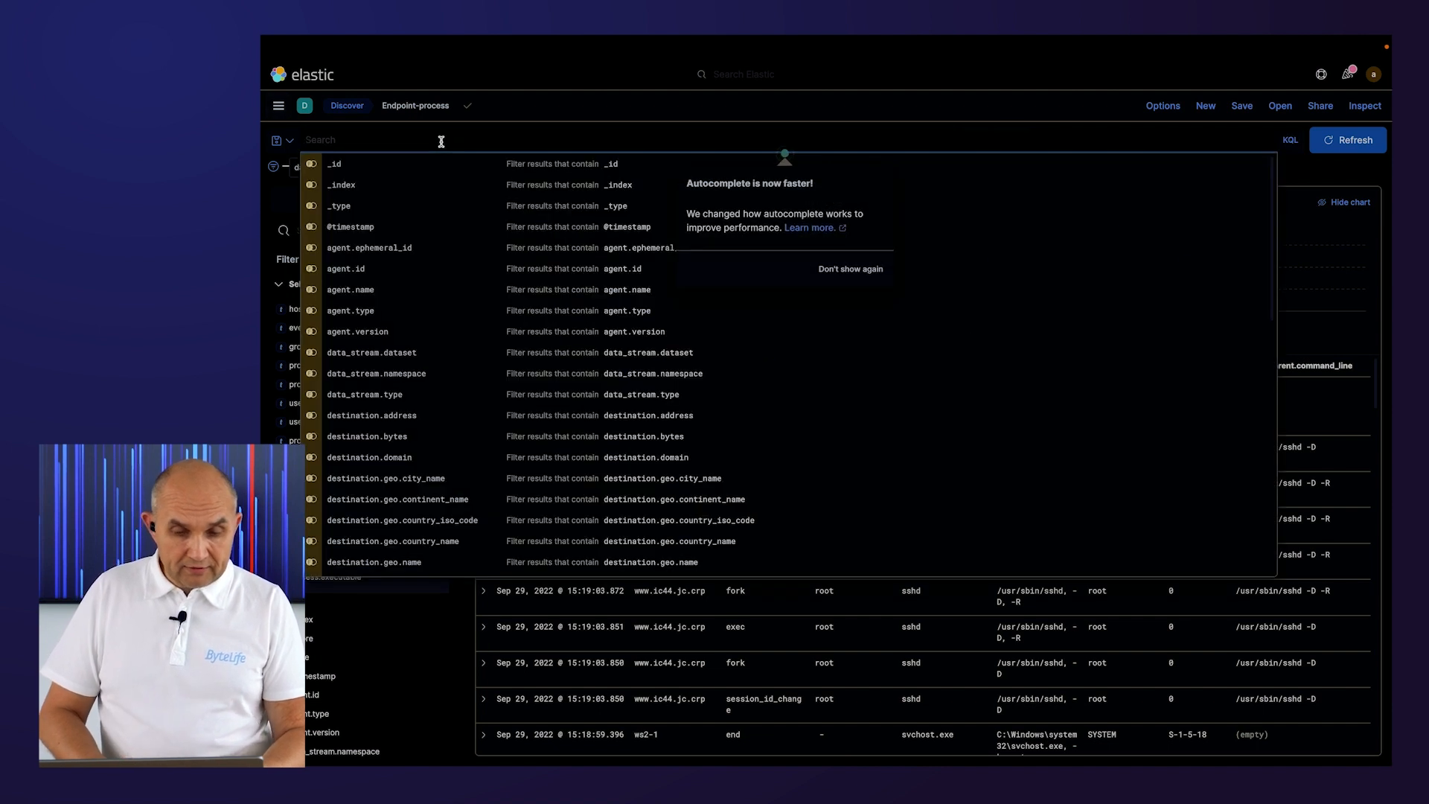
key(Escape)
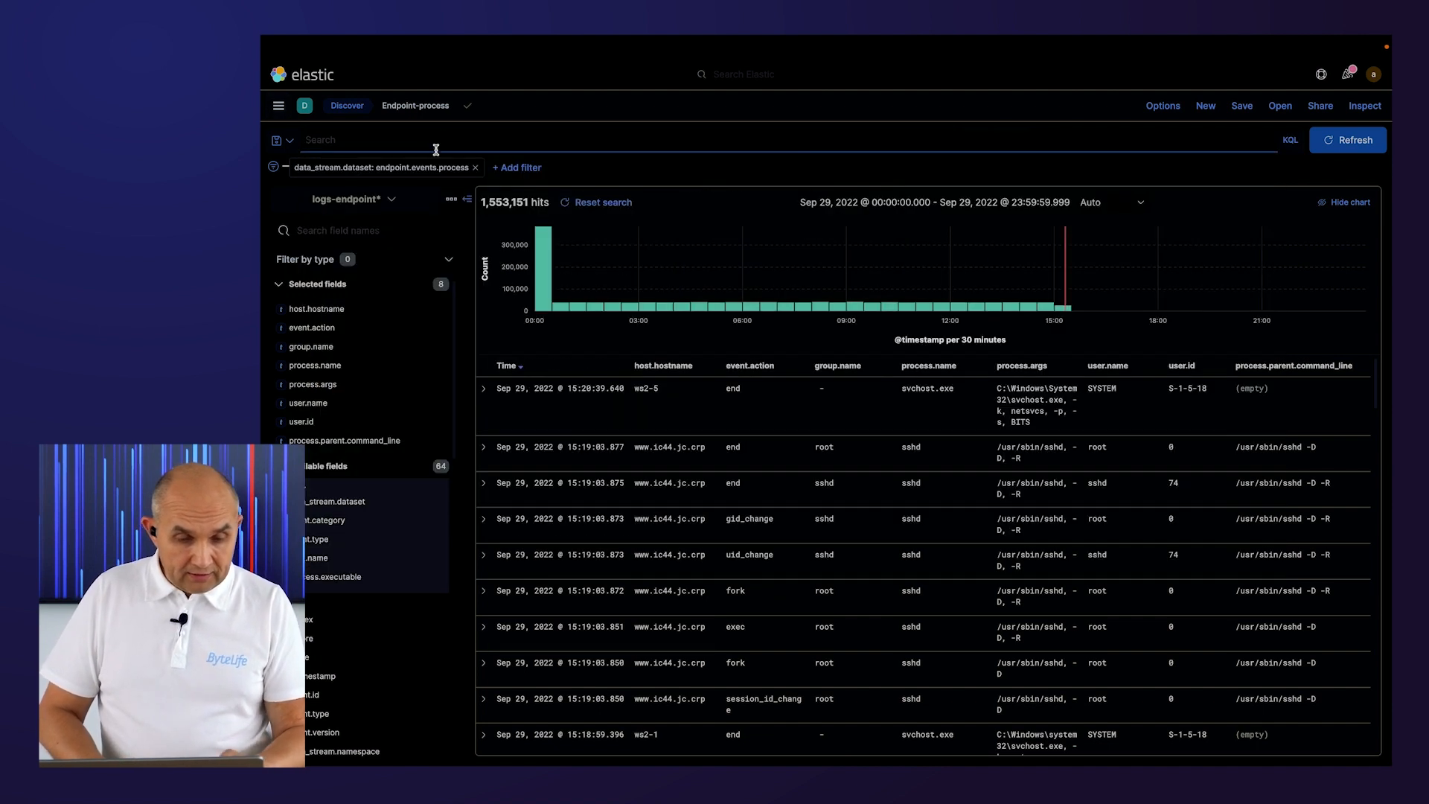
Search the Endpoint-process events for host.hostname : WS1-1.
click(338, 311)
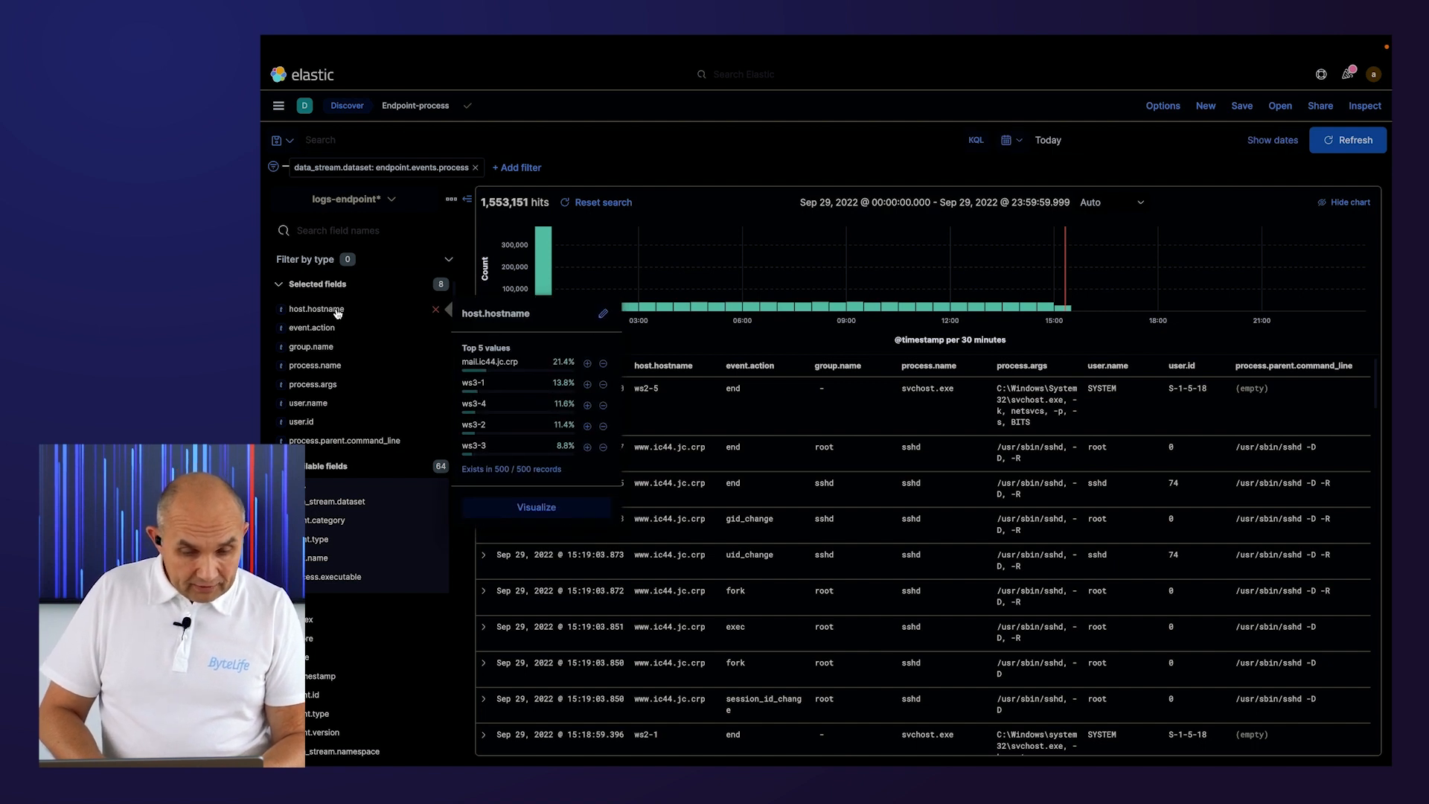
click(336, 407)
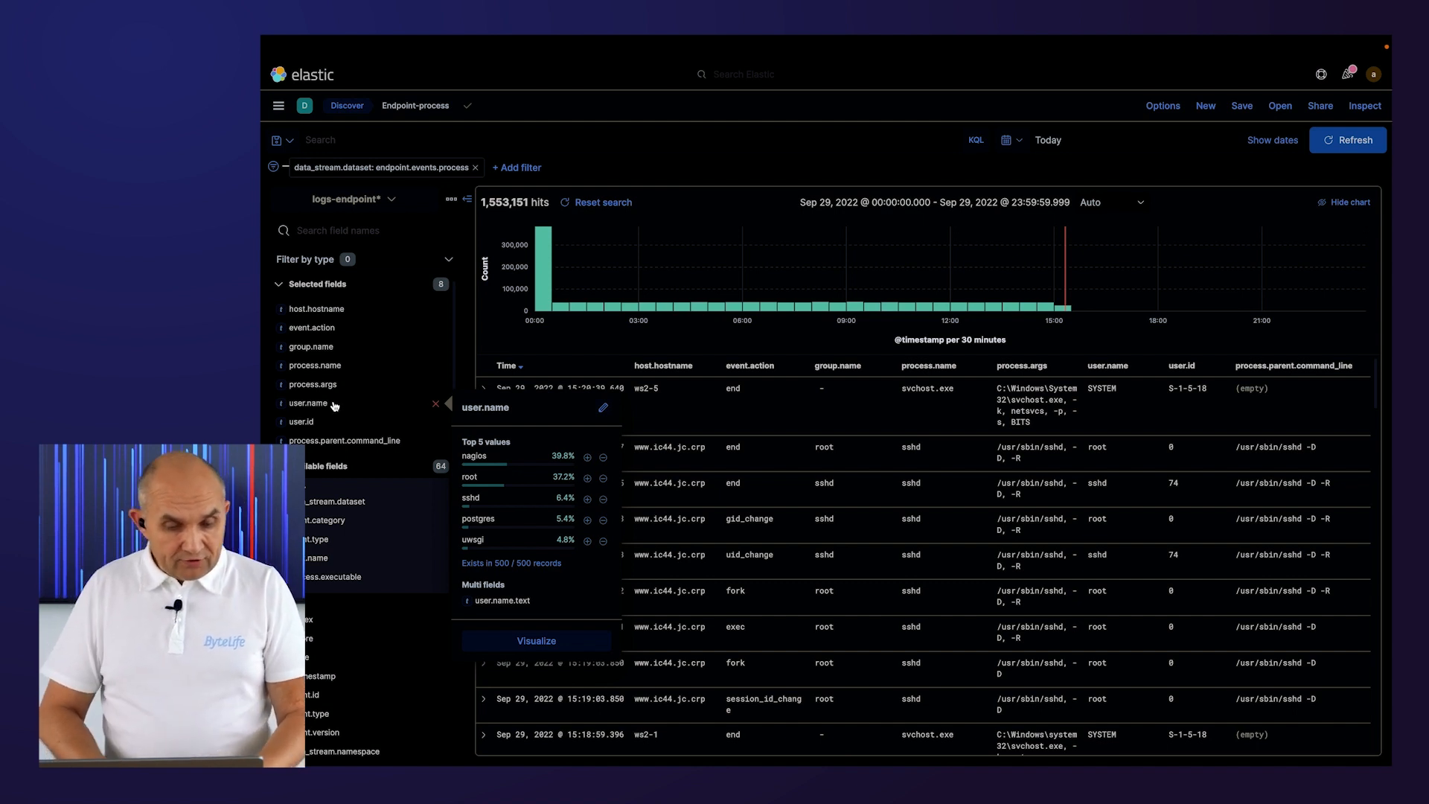
click(353, 141)
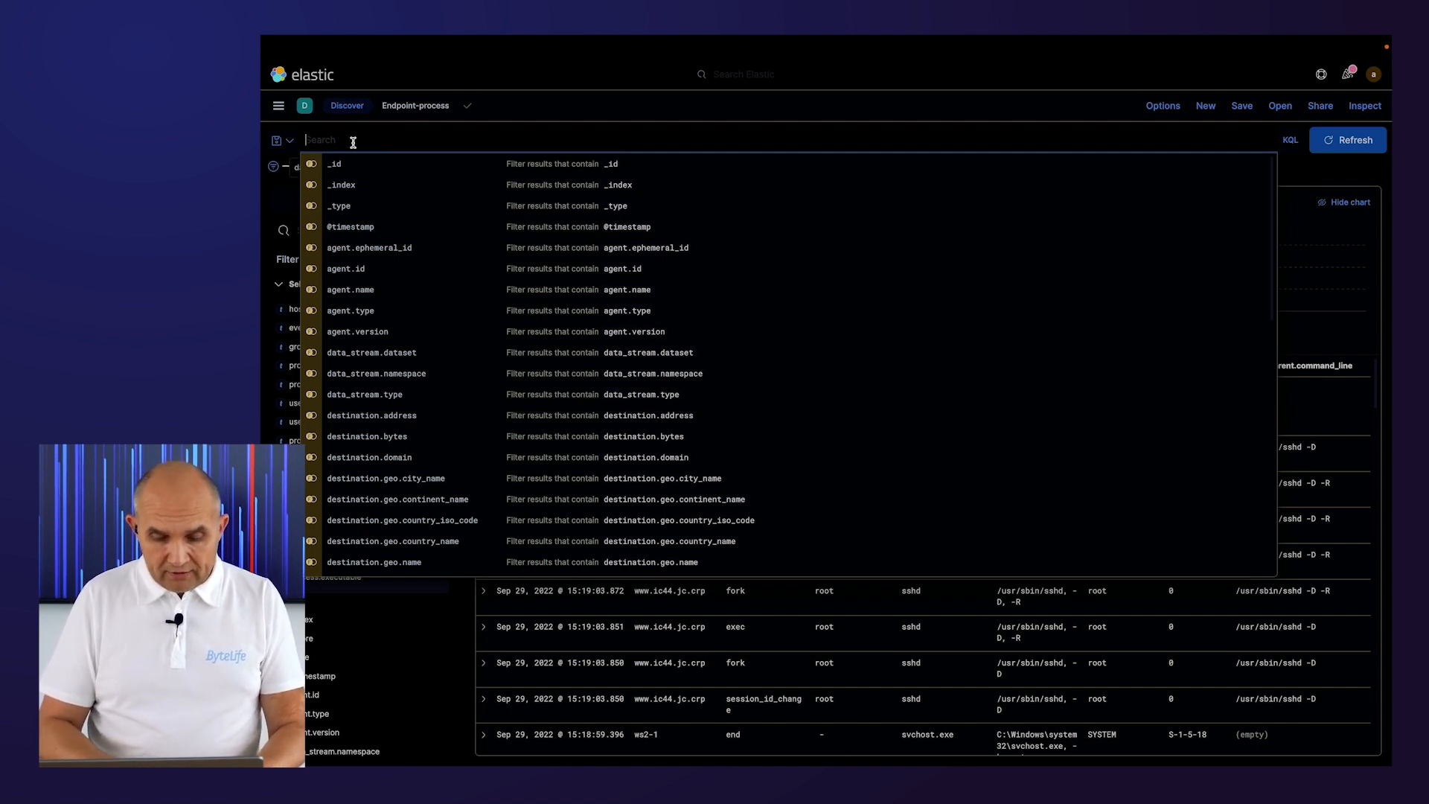
text(host.)
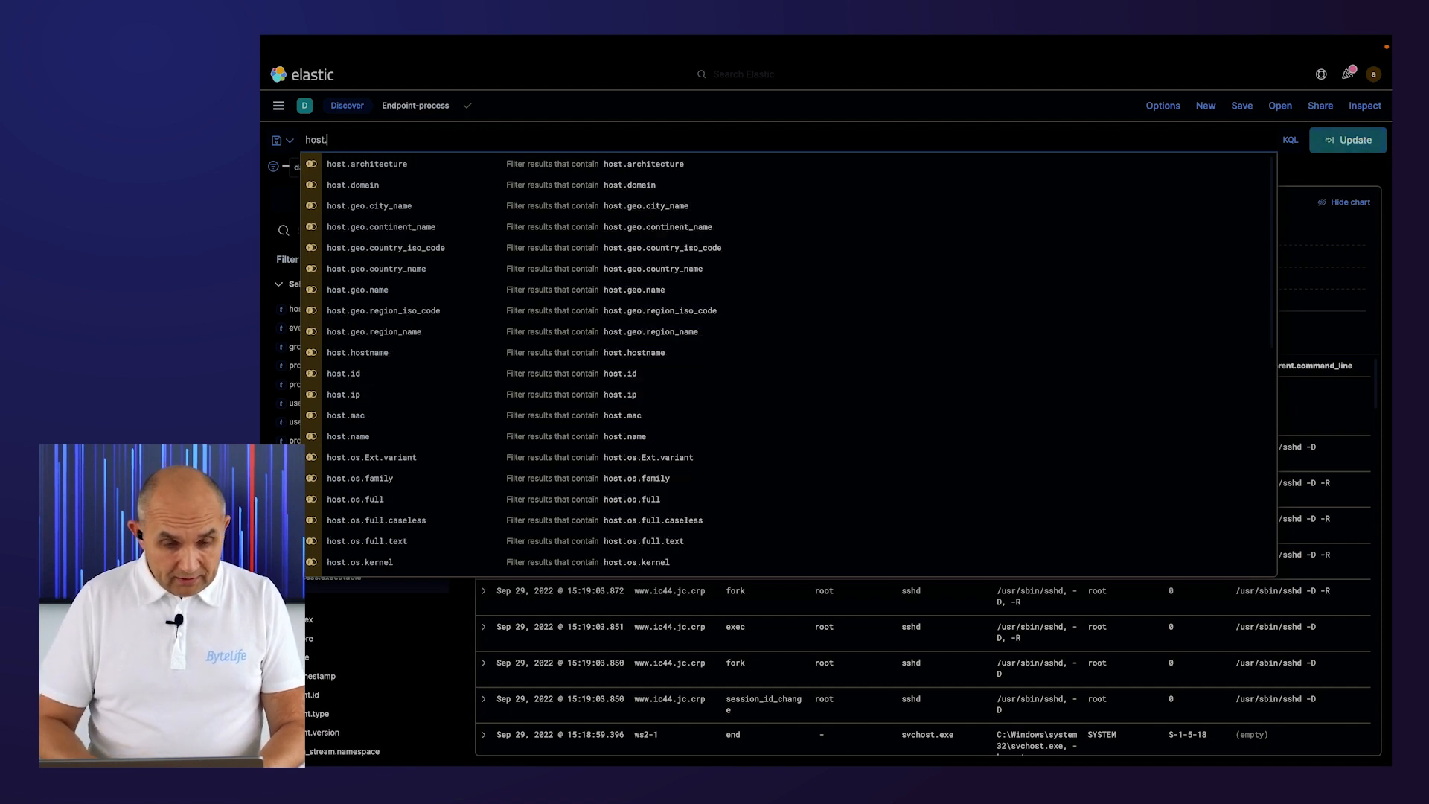
text(ho)
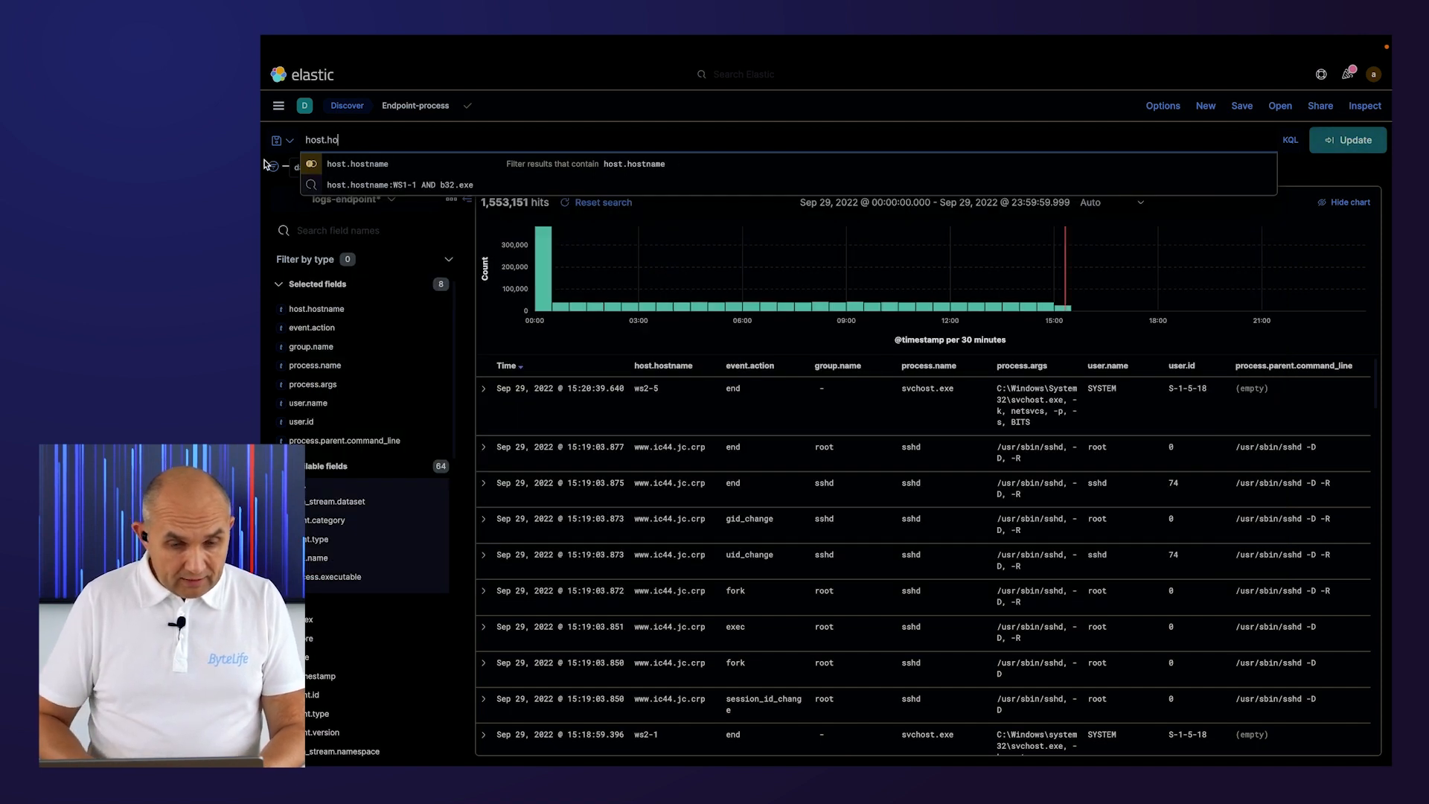
click(367, 163)
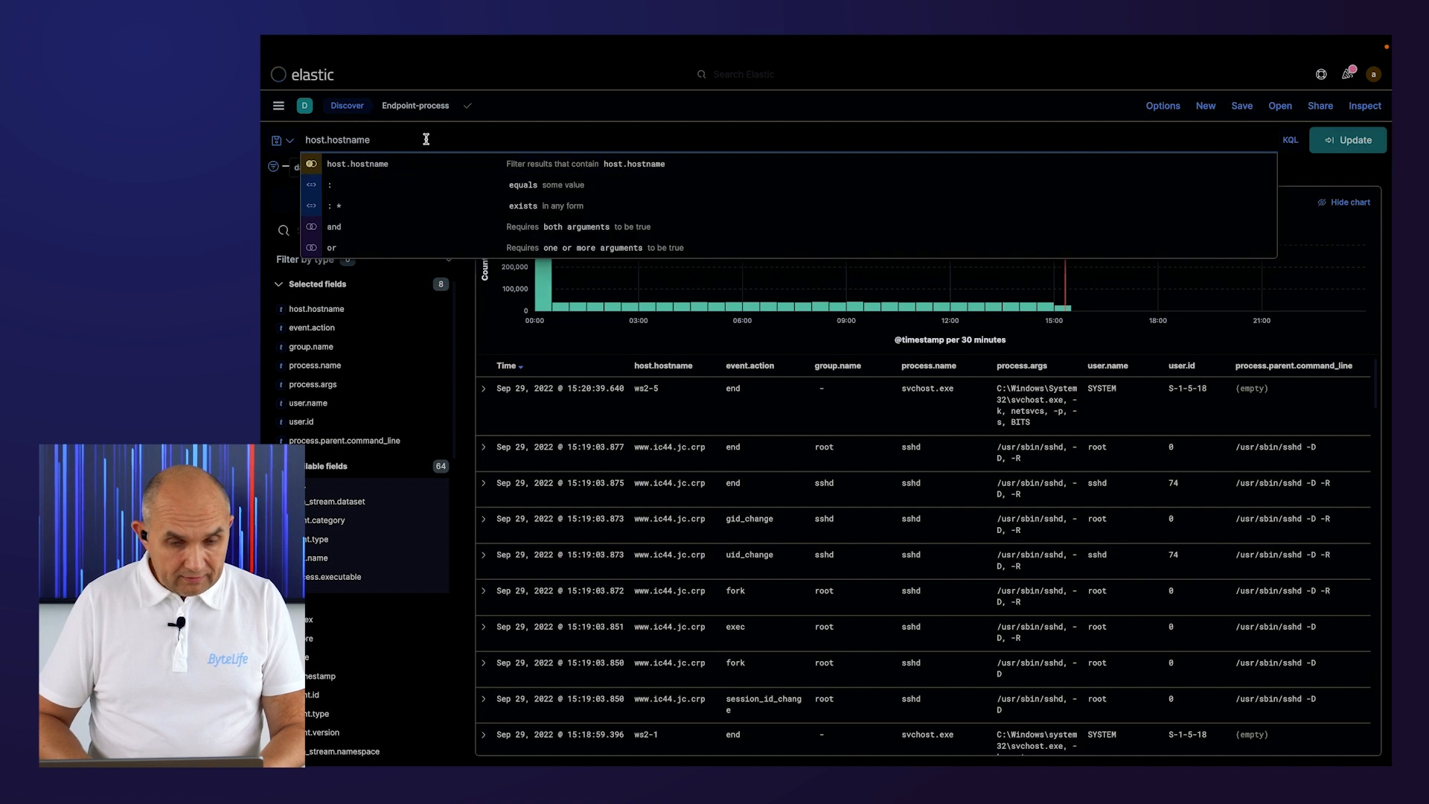
text(: ws1-1)
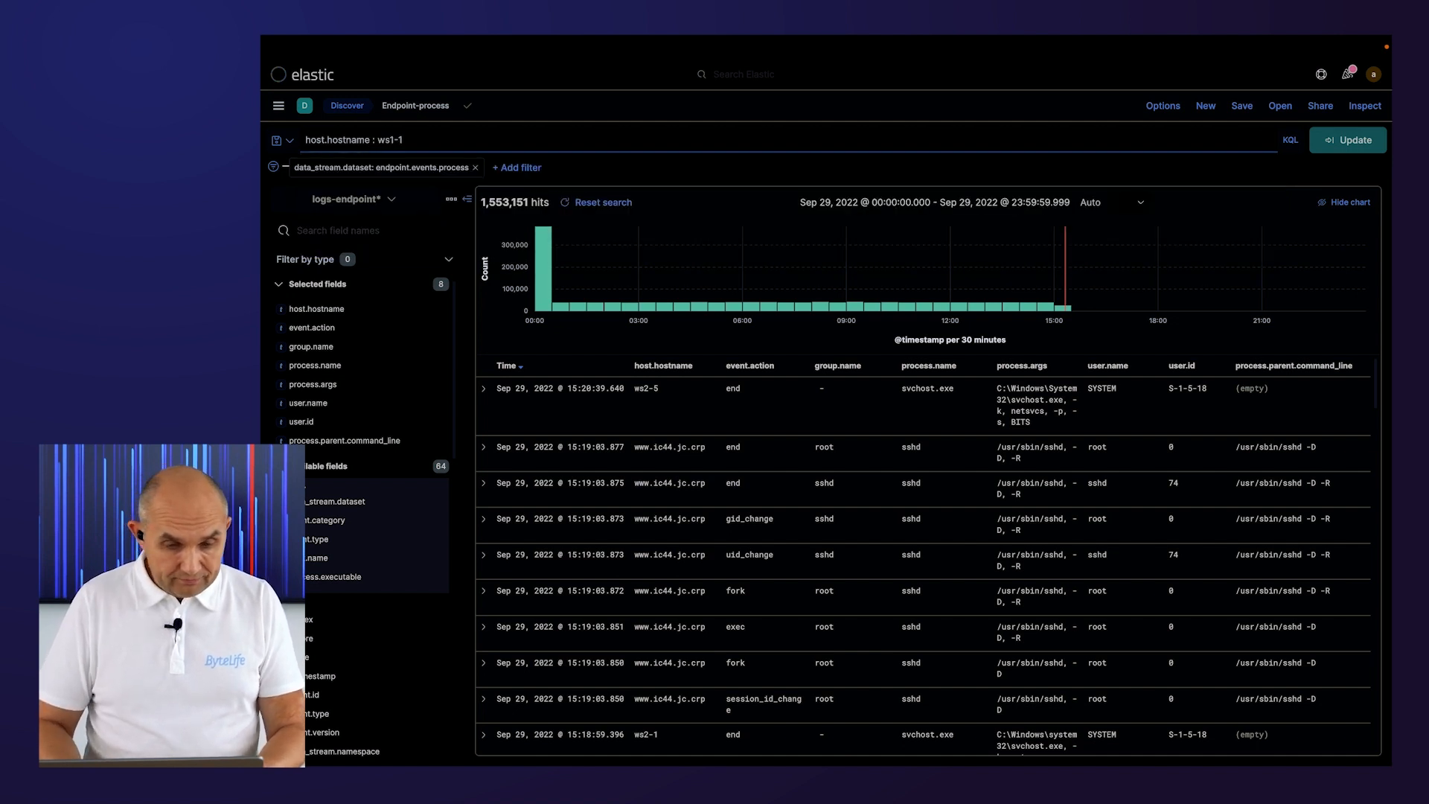
key(Return)
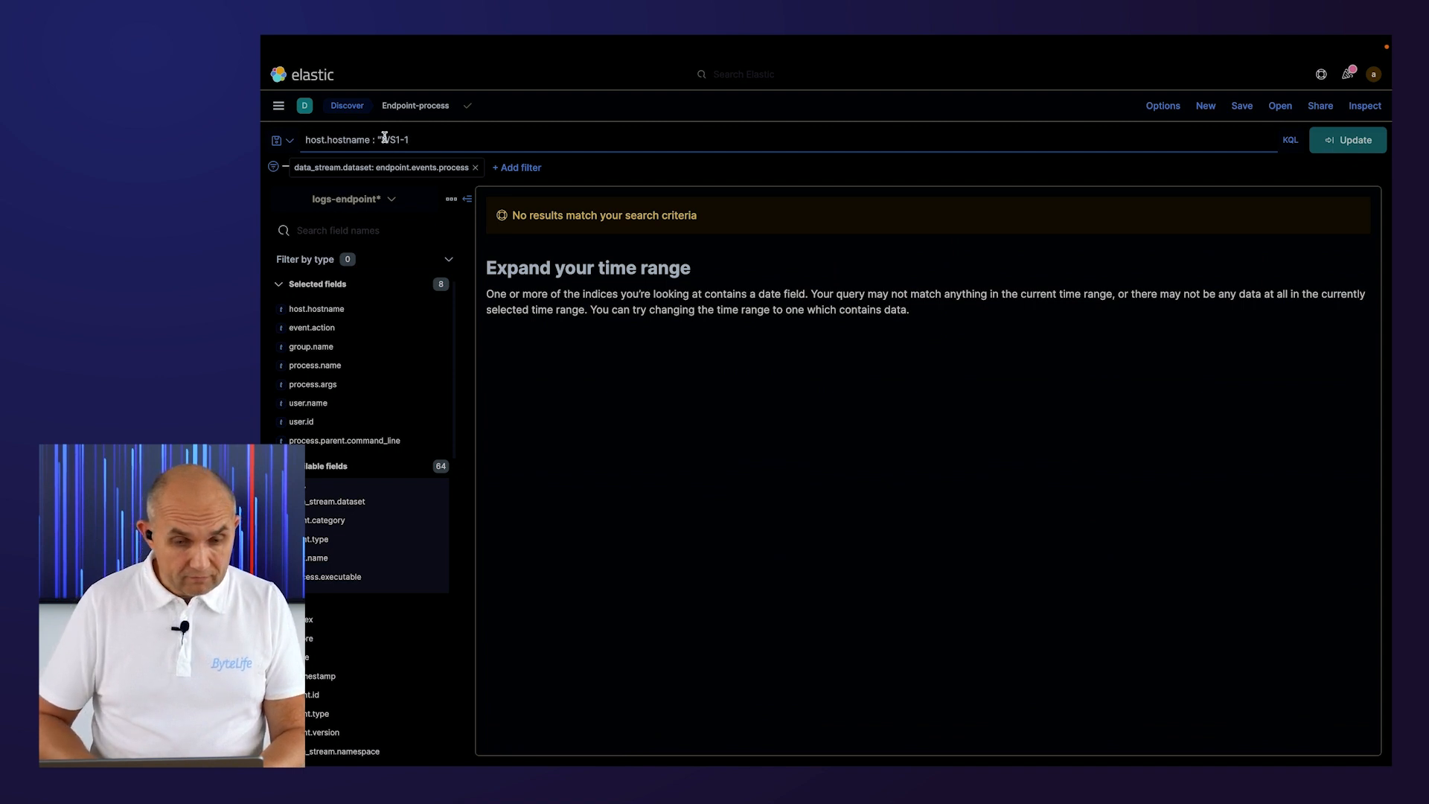
click(384, 139)
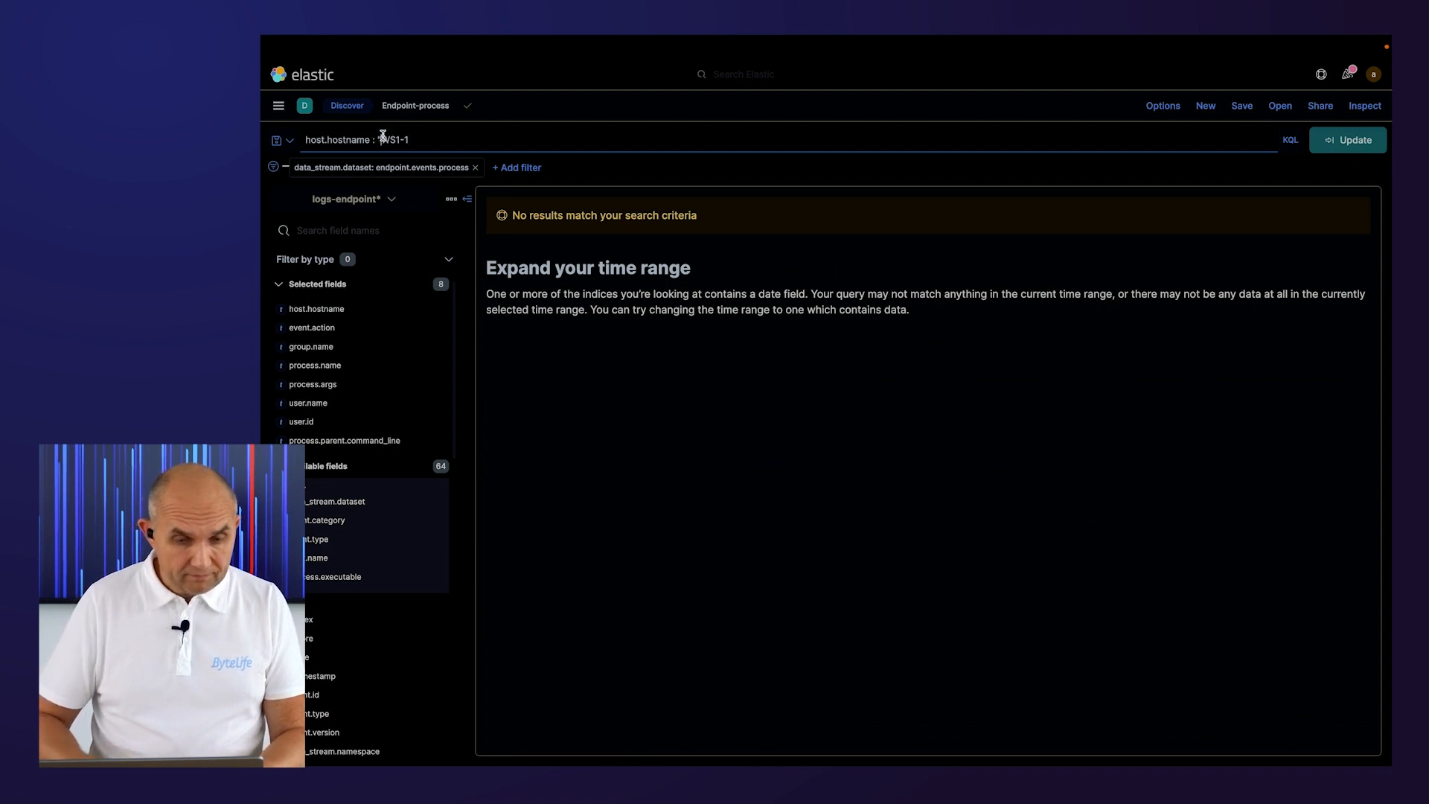
key(BackSpace)
key(Return)
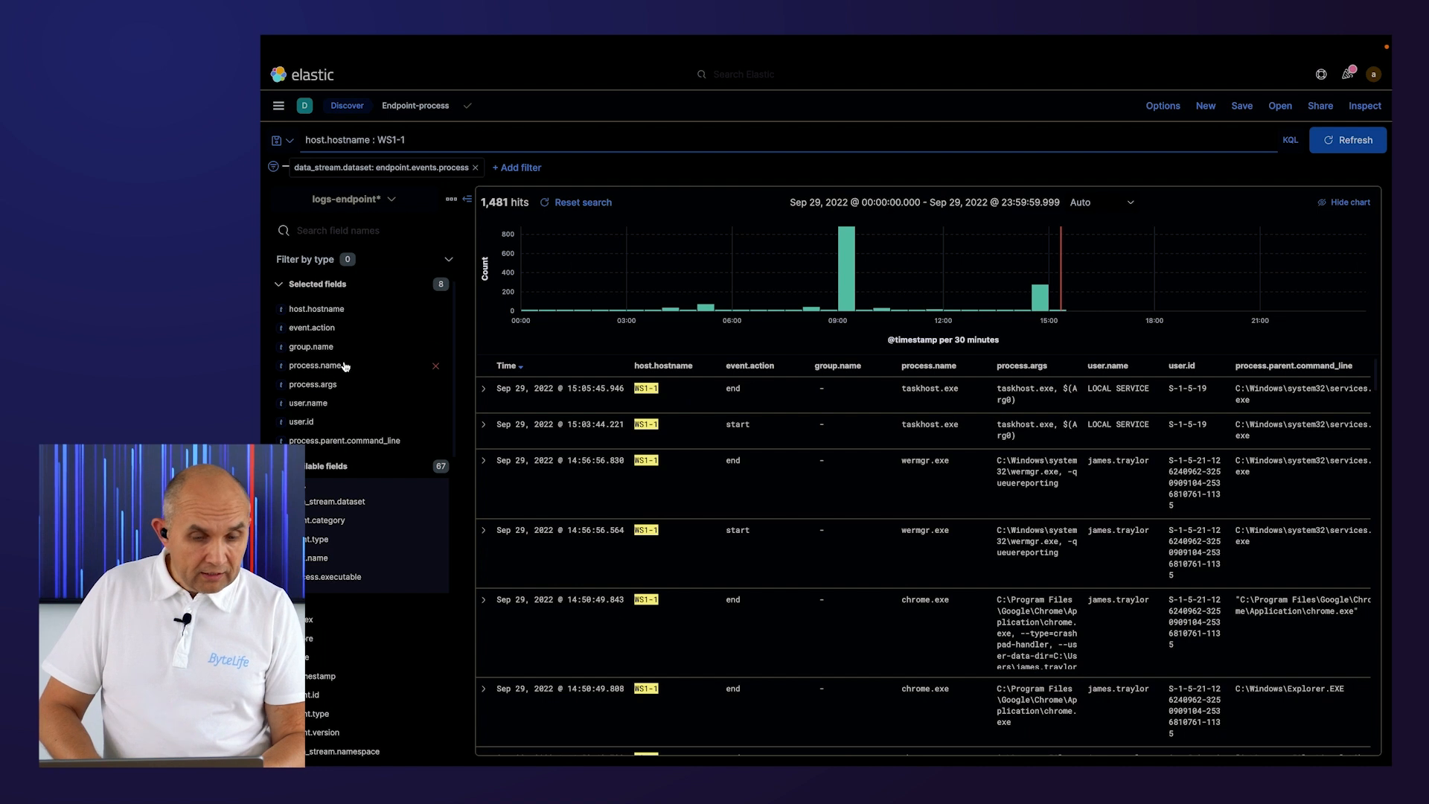
Filter the process events for WS1-1 to its most frequent user.name value, the workstation user's account.
click(329, 404)
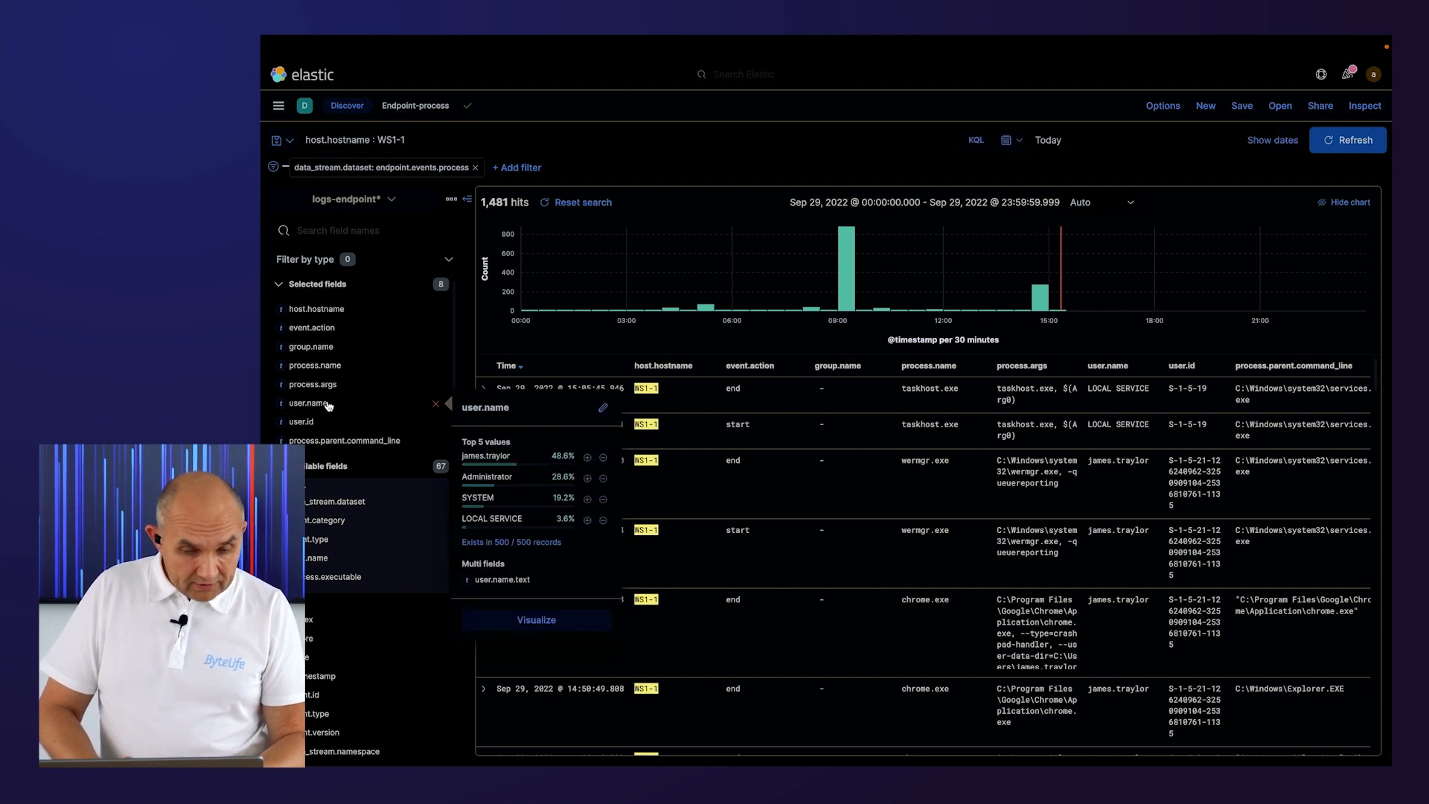
click(588, 458)
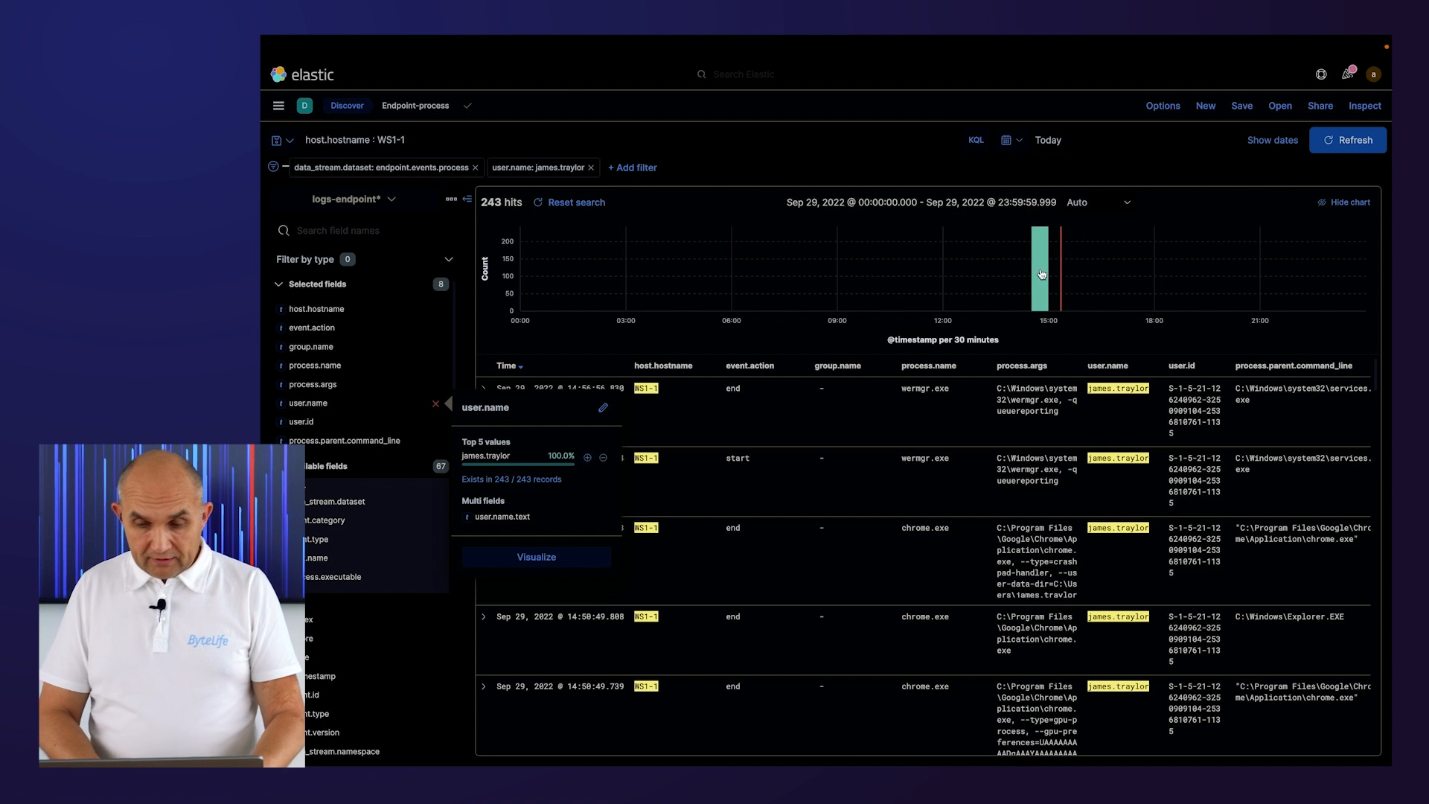
mouse_move(1041, 274)
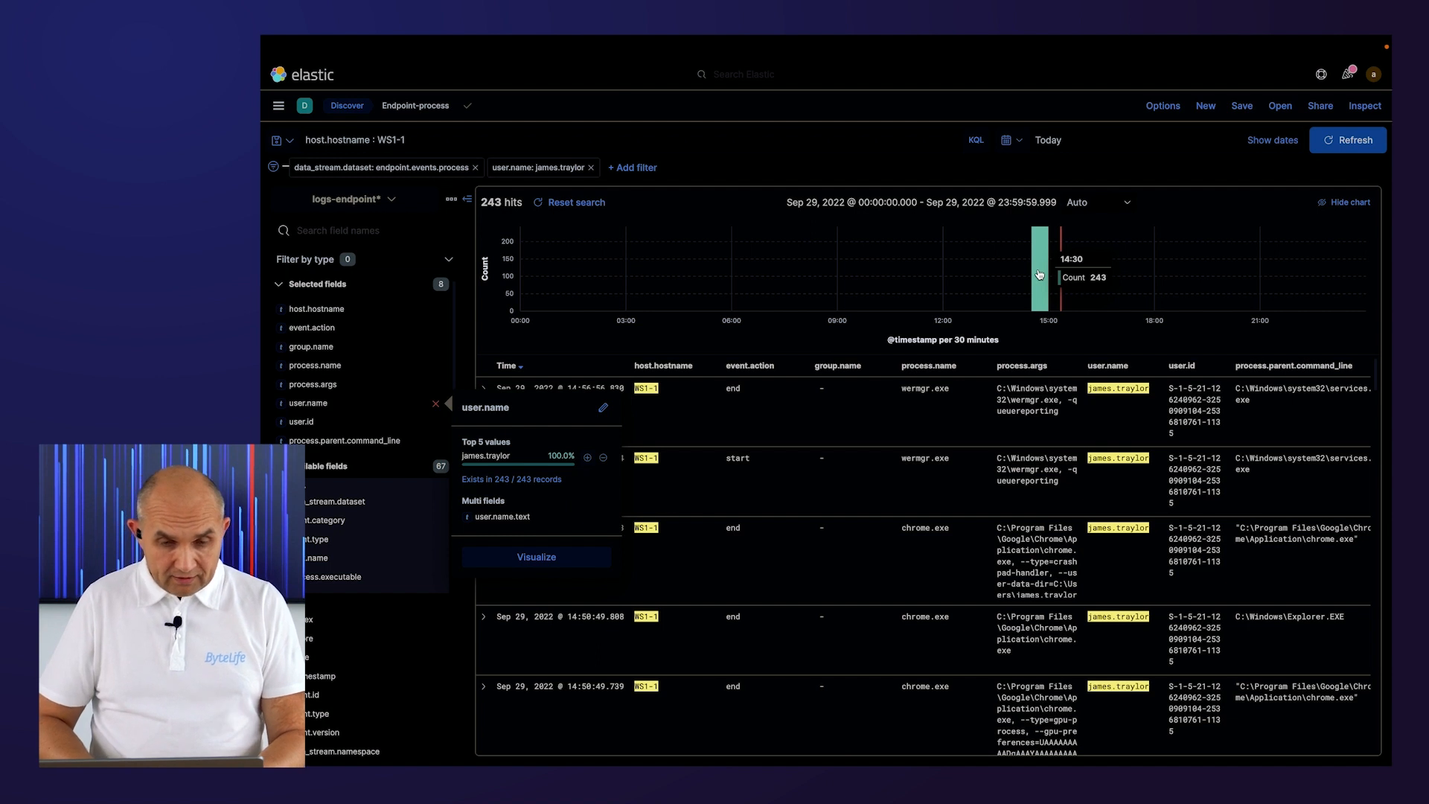
Scroll through the filtered process events to examine which processes the user ran on WS1-1.
click(840, 105)
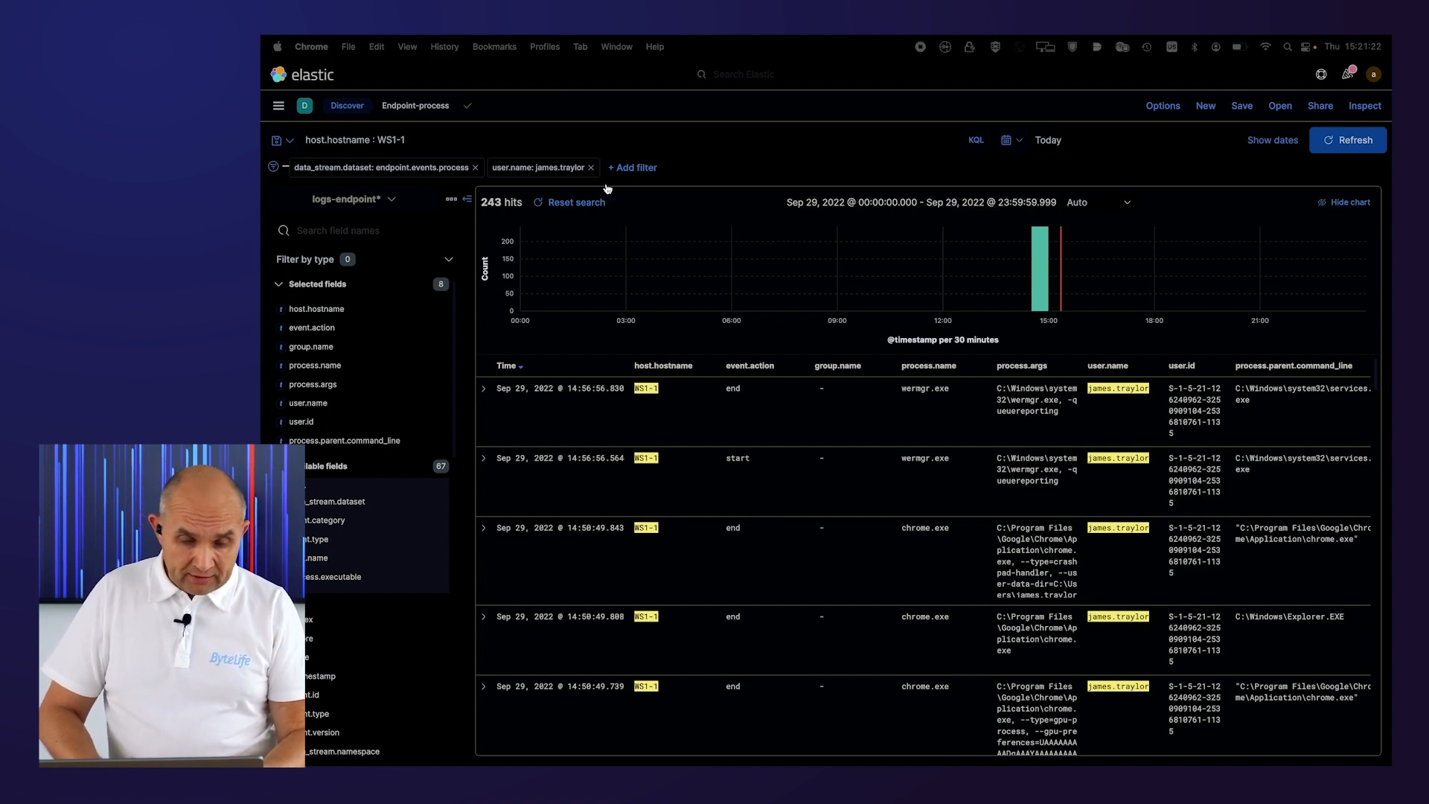
scroll(592, 426, down, 5)
scroll(592, 425, down, 10)
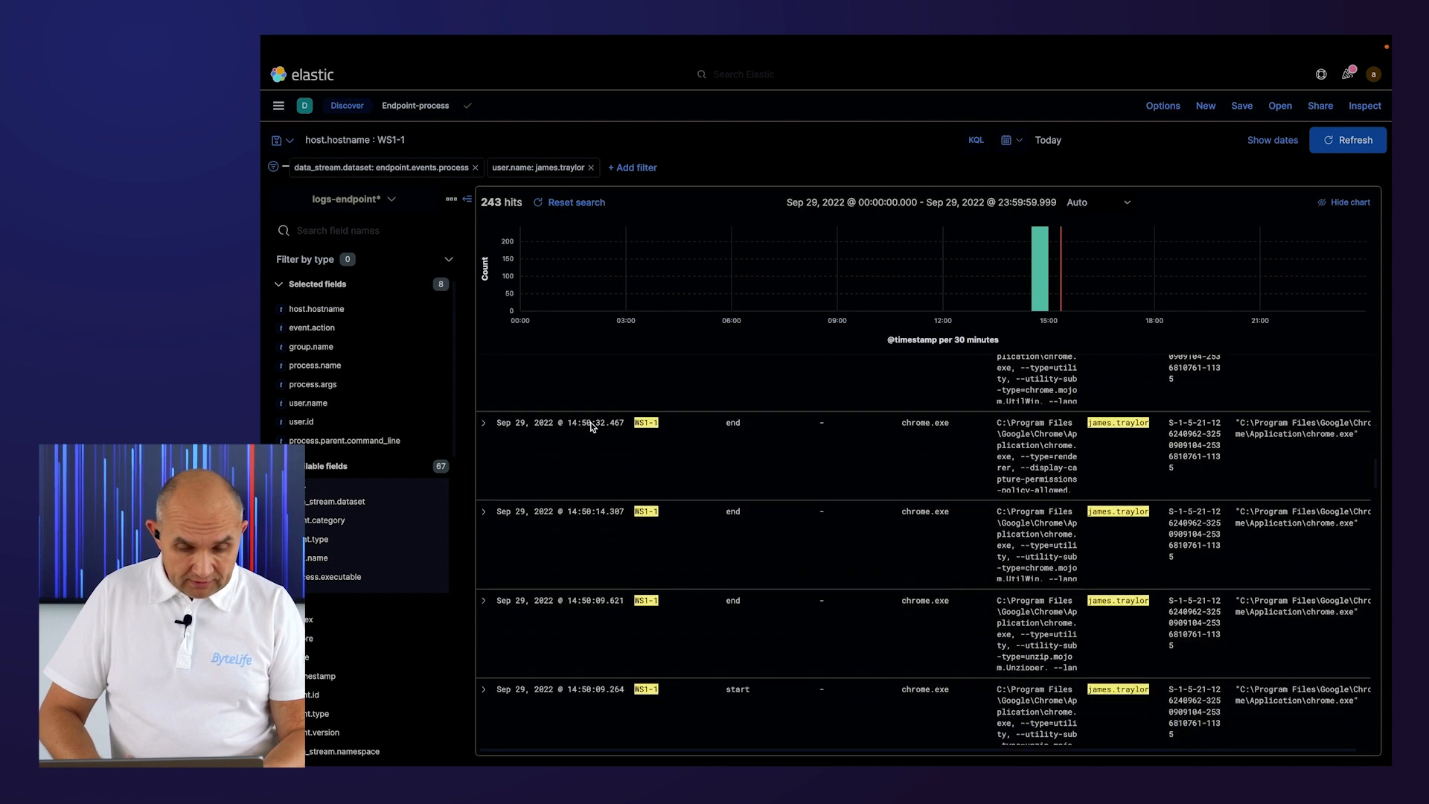
scroll(592, 425, down, 10)
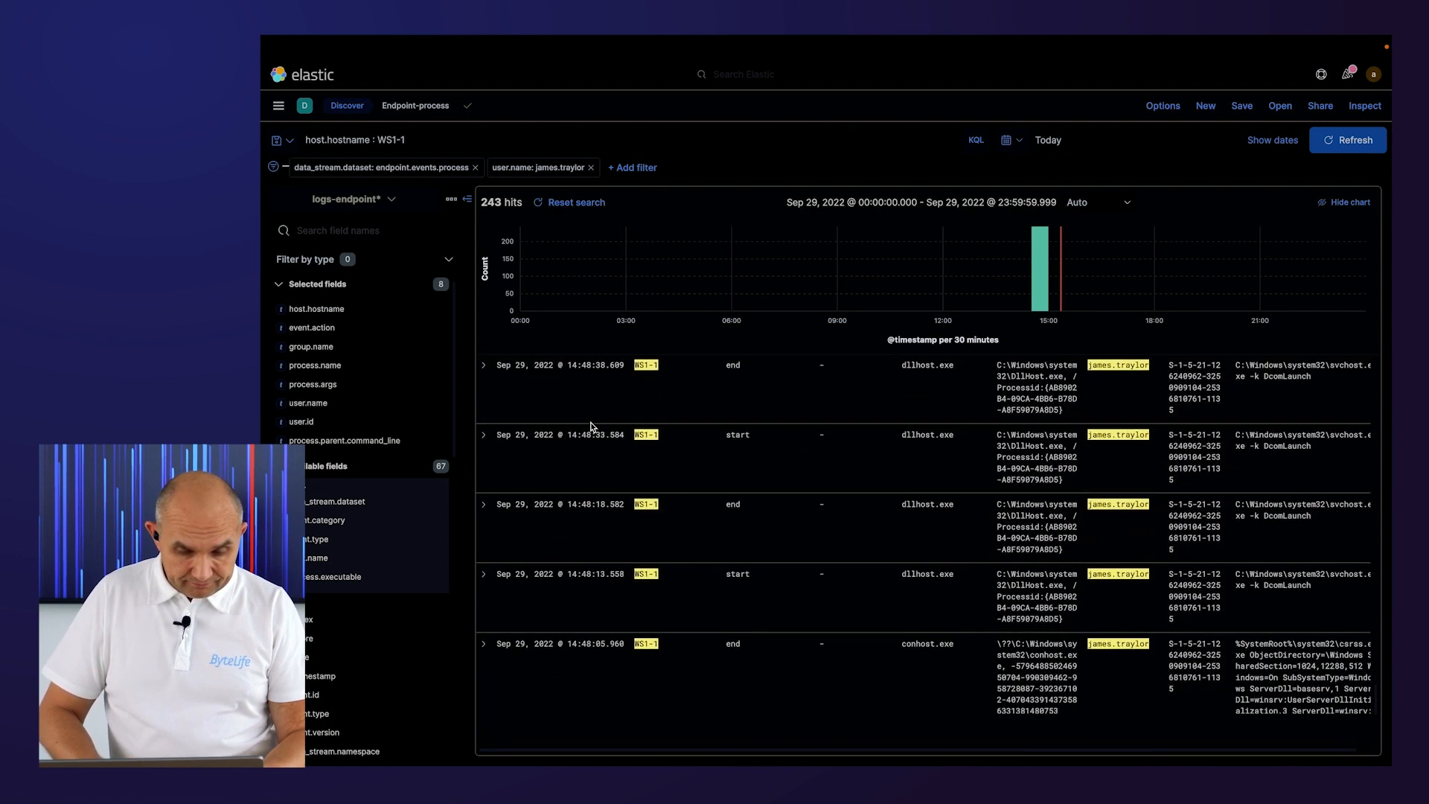
scroll(592, 426, down, 10)
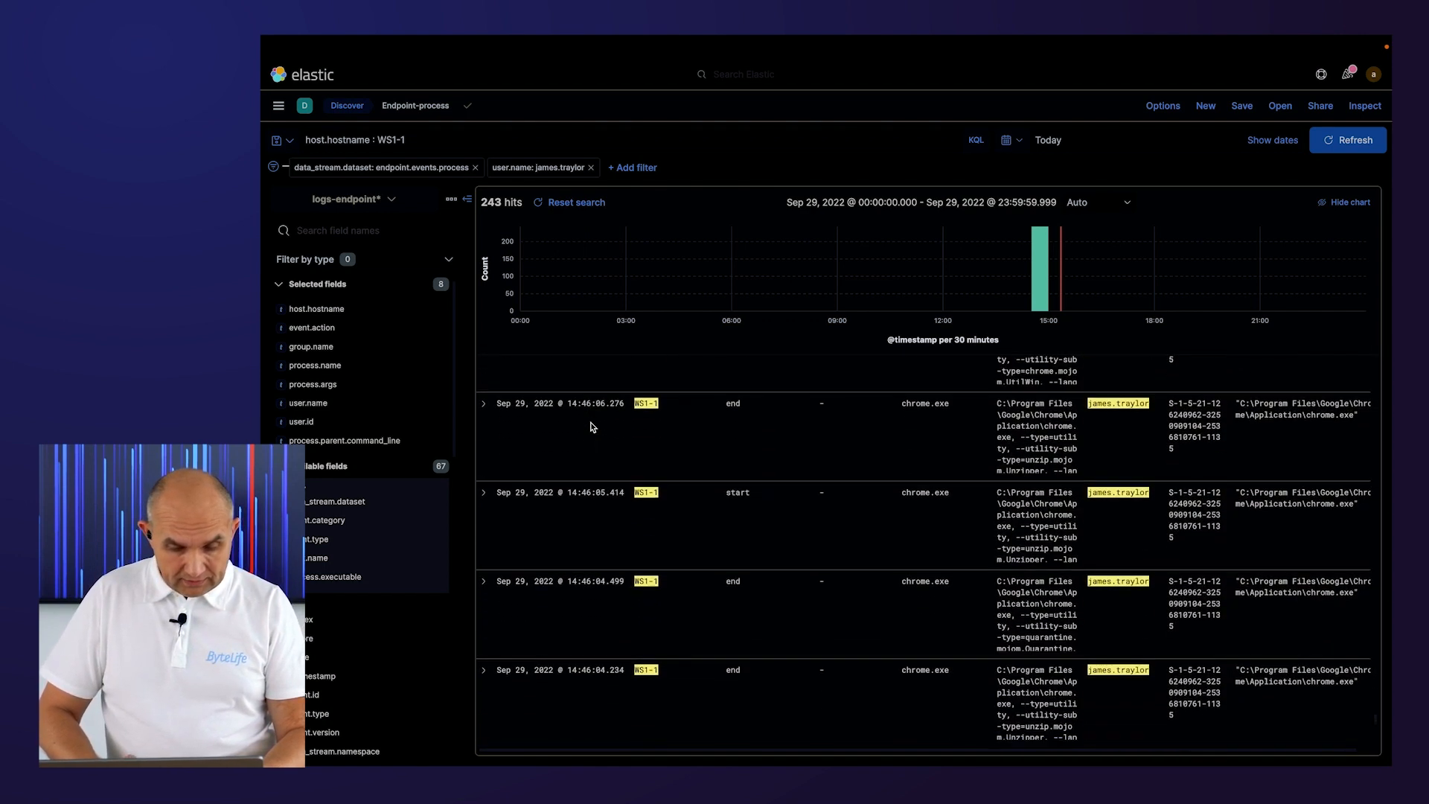
scroll(592, 426, up, 2)
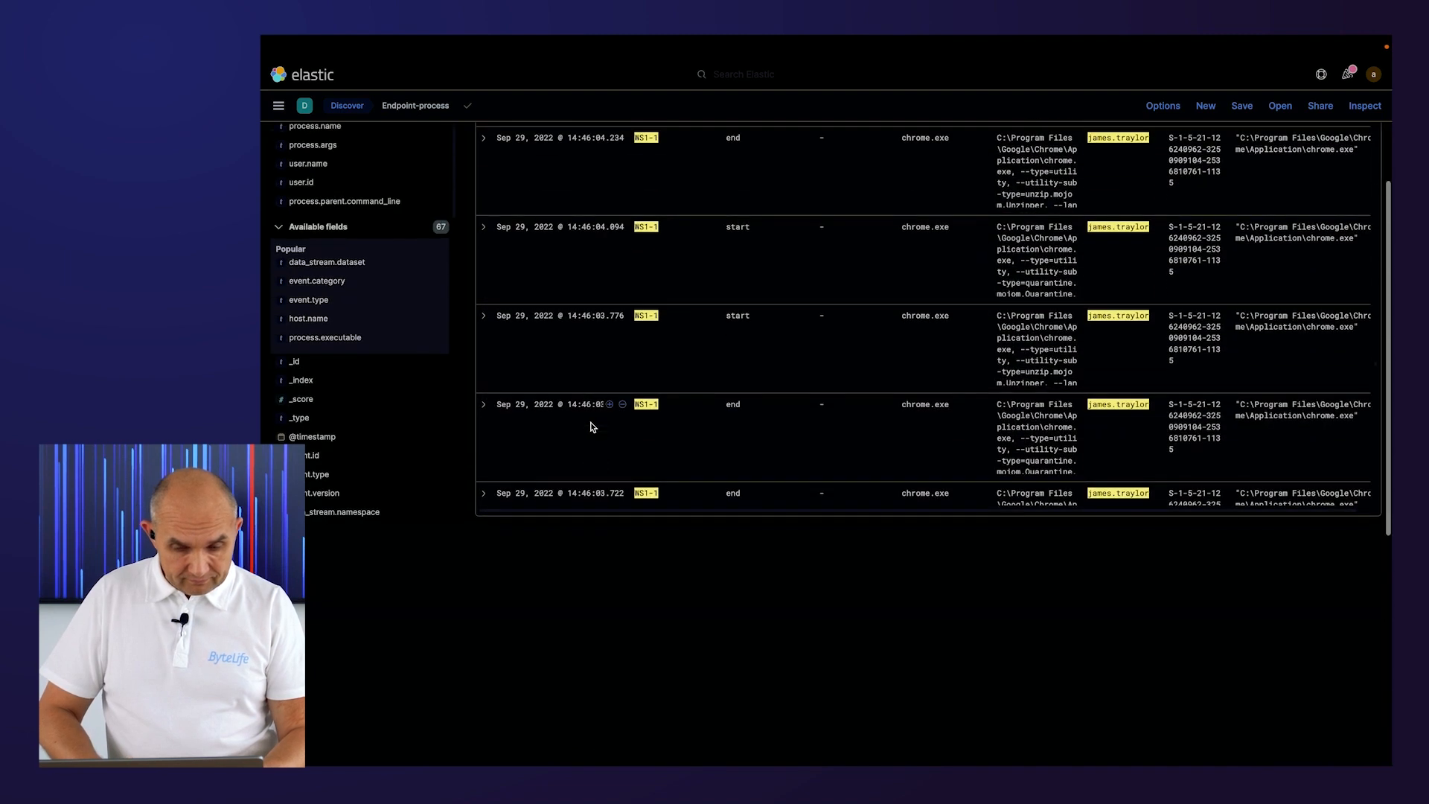
scroll(592, 427, up, 6)
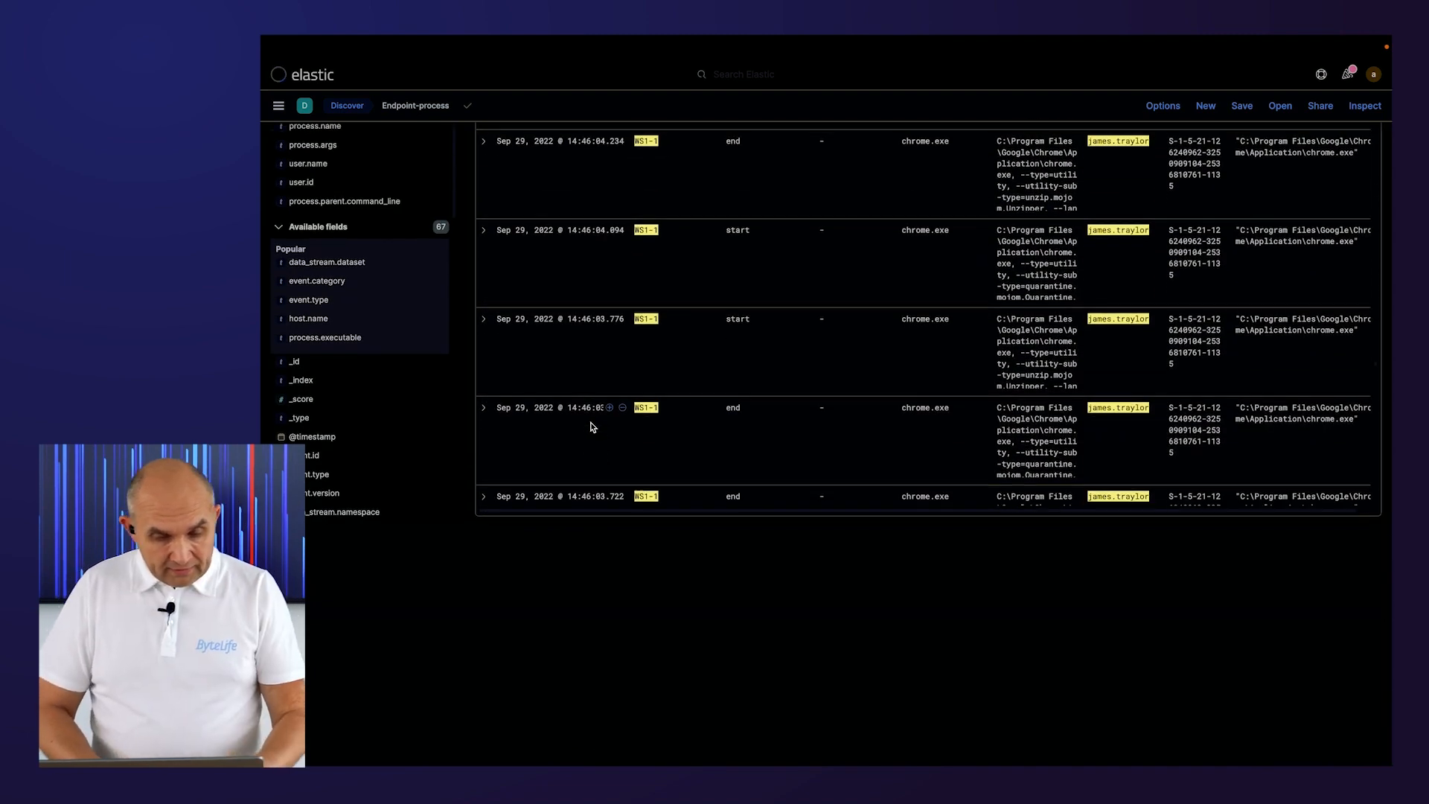
scroll(591, 427, up, 10)
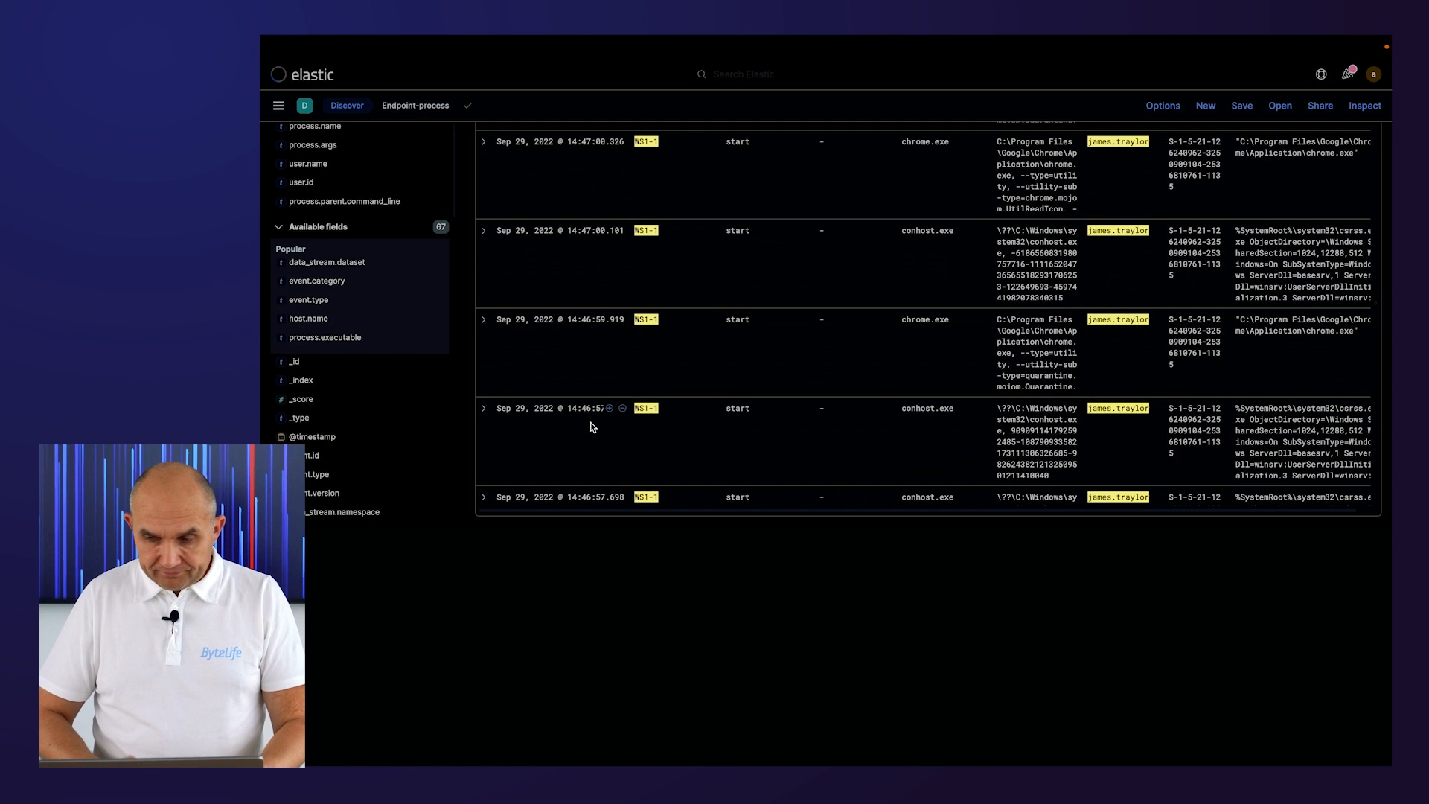
scroll(592, 426, down, 1)
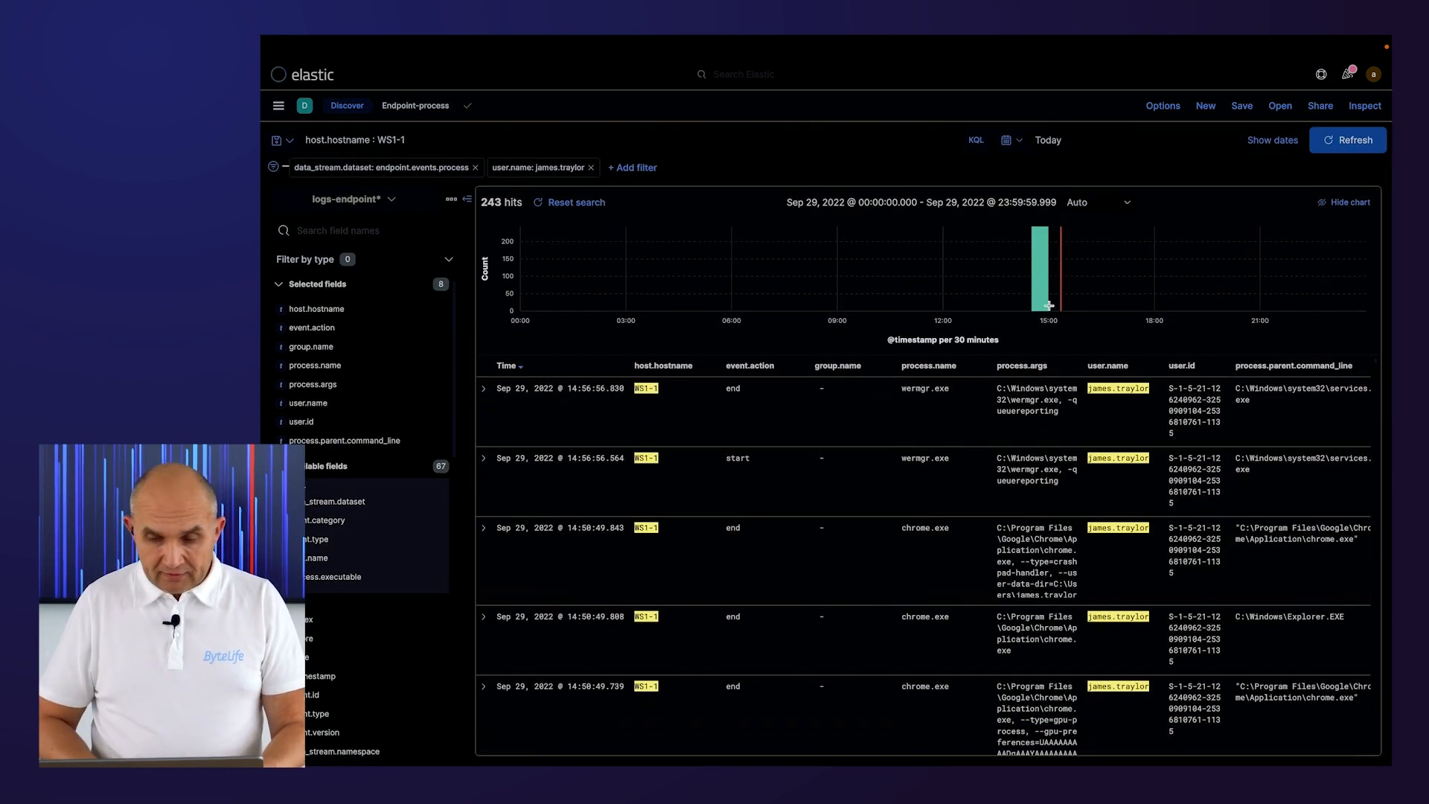
Narrow the time range by brushing the histogram to about 14:42 to 14:58 on Sep 29, 2022.
drag(1029, 283, 1177, 278)
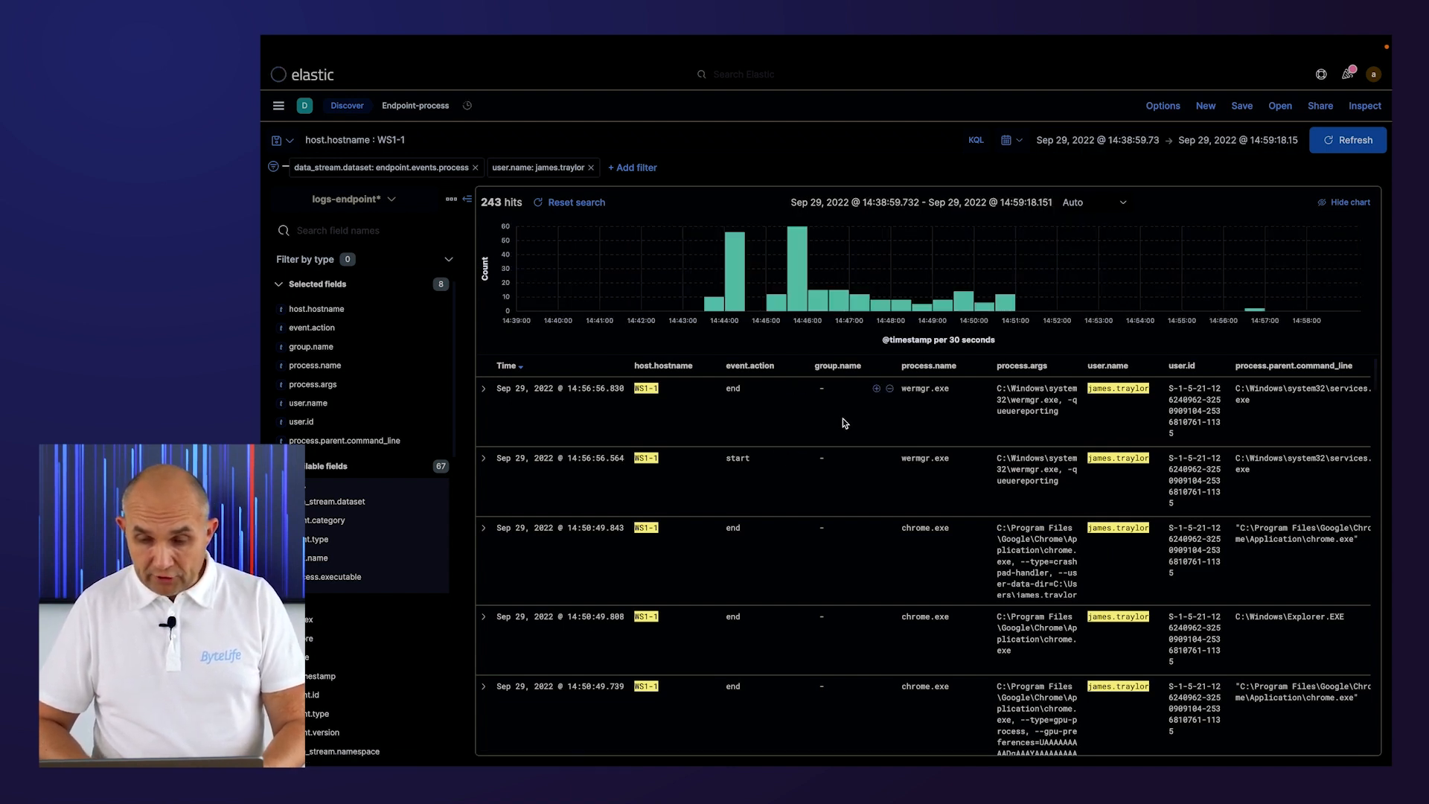
drag(660, 275, 1312, 272)
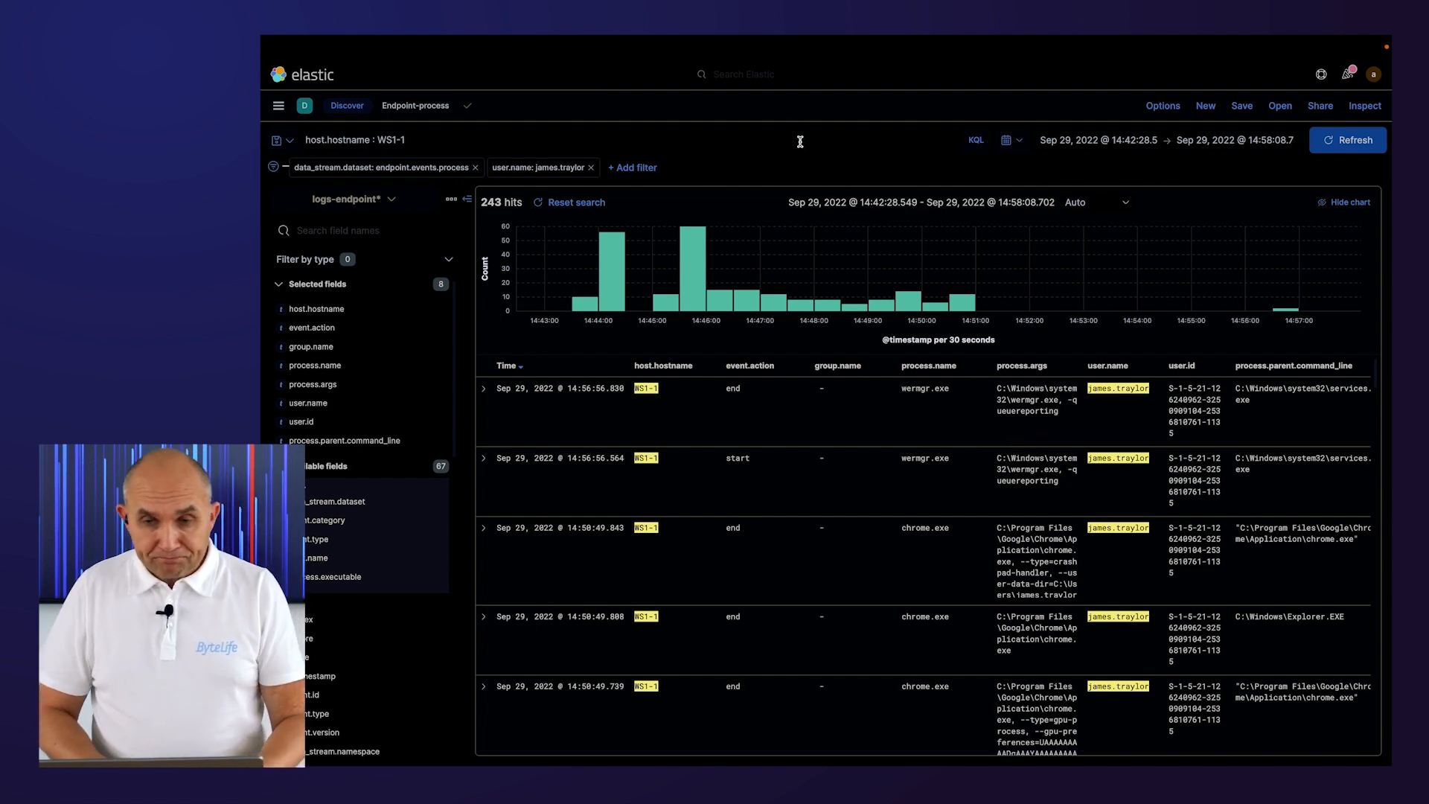
Open the recently viewed Endpoint-file search in Discover.
click(279, 107)
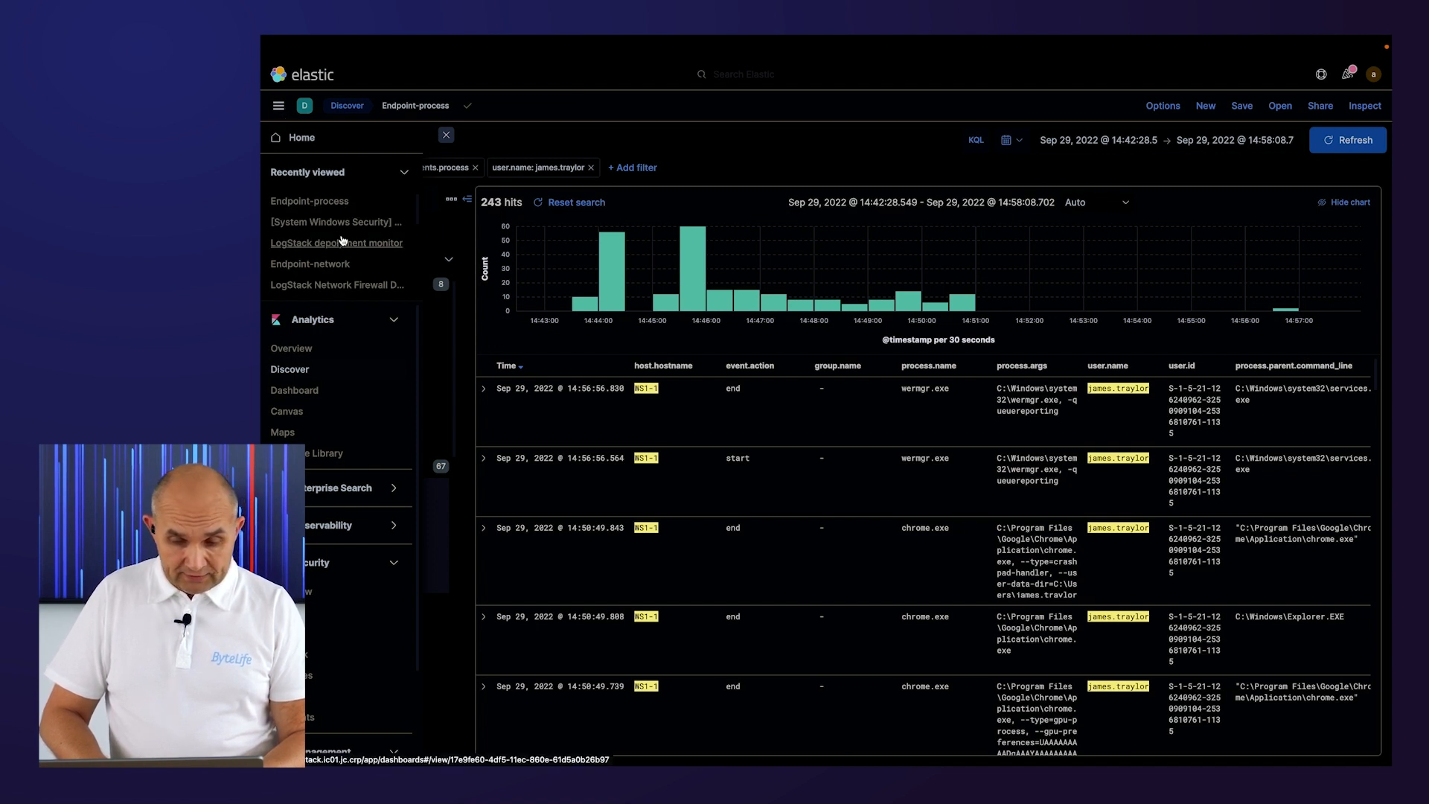
scroll(349, 258, down, 1)
scroll(348, 259, down, 3)
click(328, 261)
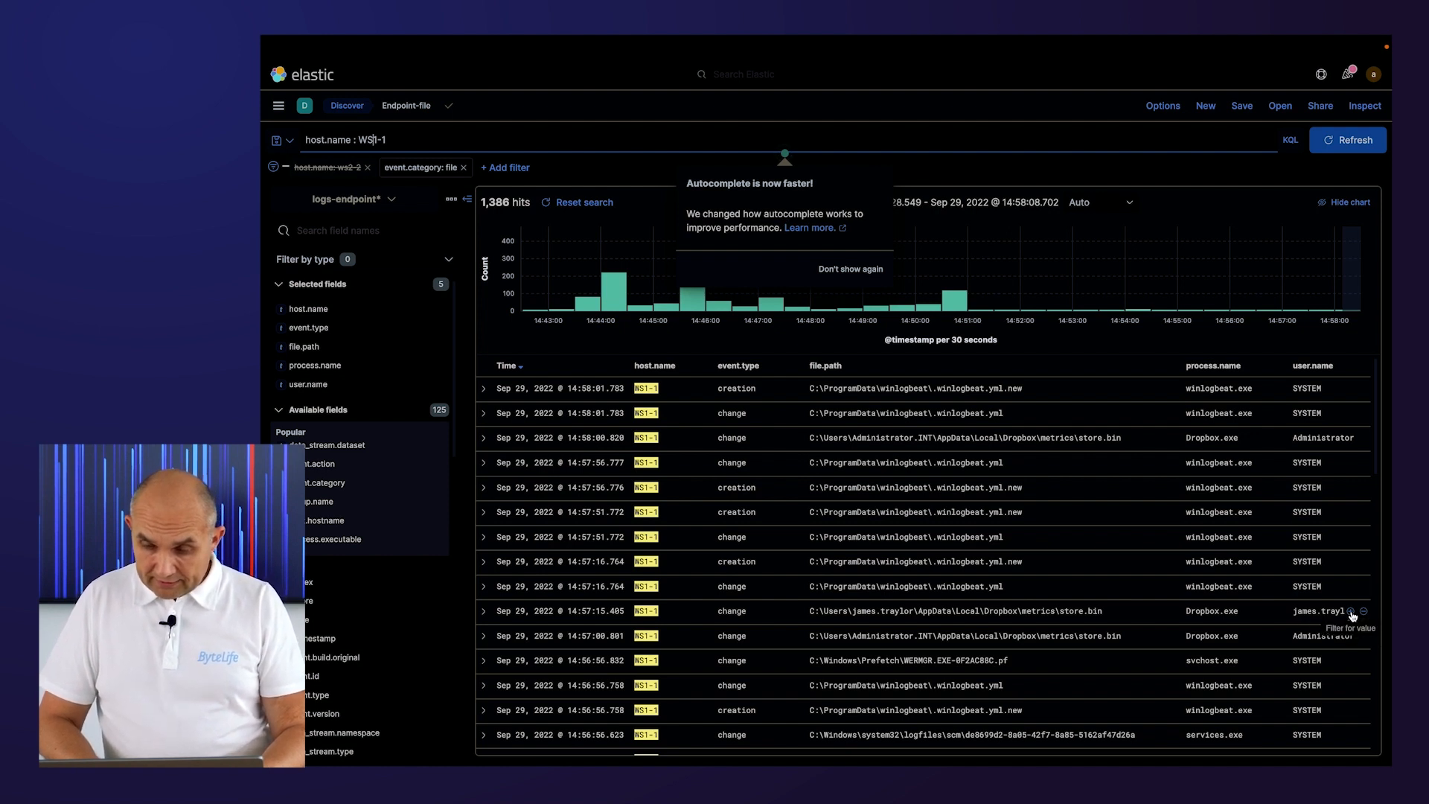
Filter the file events to the workstation user's user.name value.
click(337, 385)
click(588, 440)
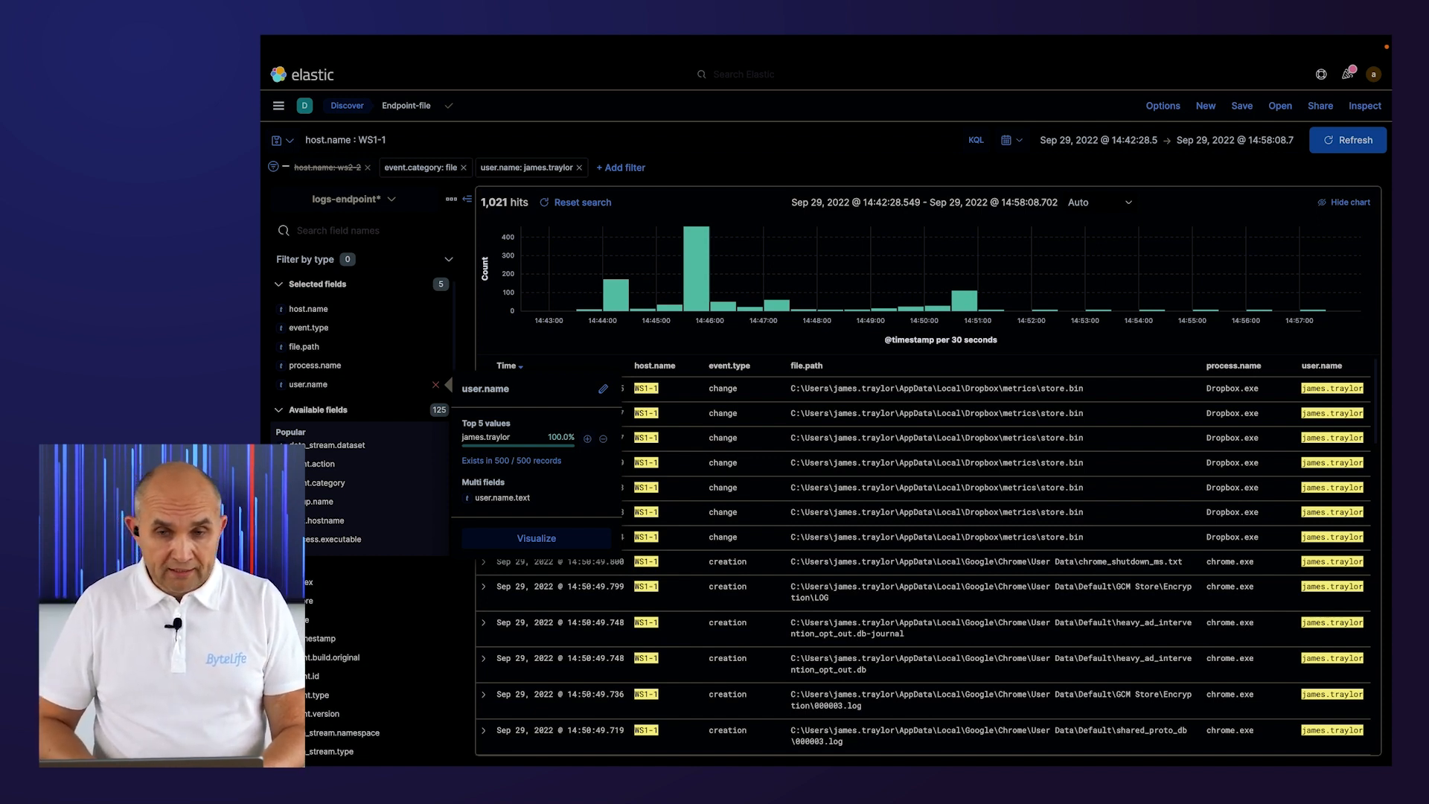
Extend the query to host.name : WS1-1 and *Downloads* and run it.
click(426, 141)
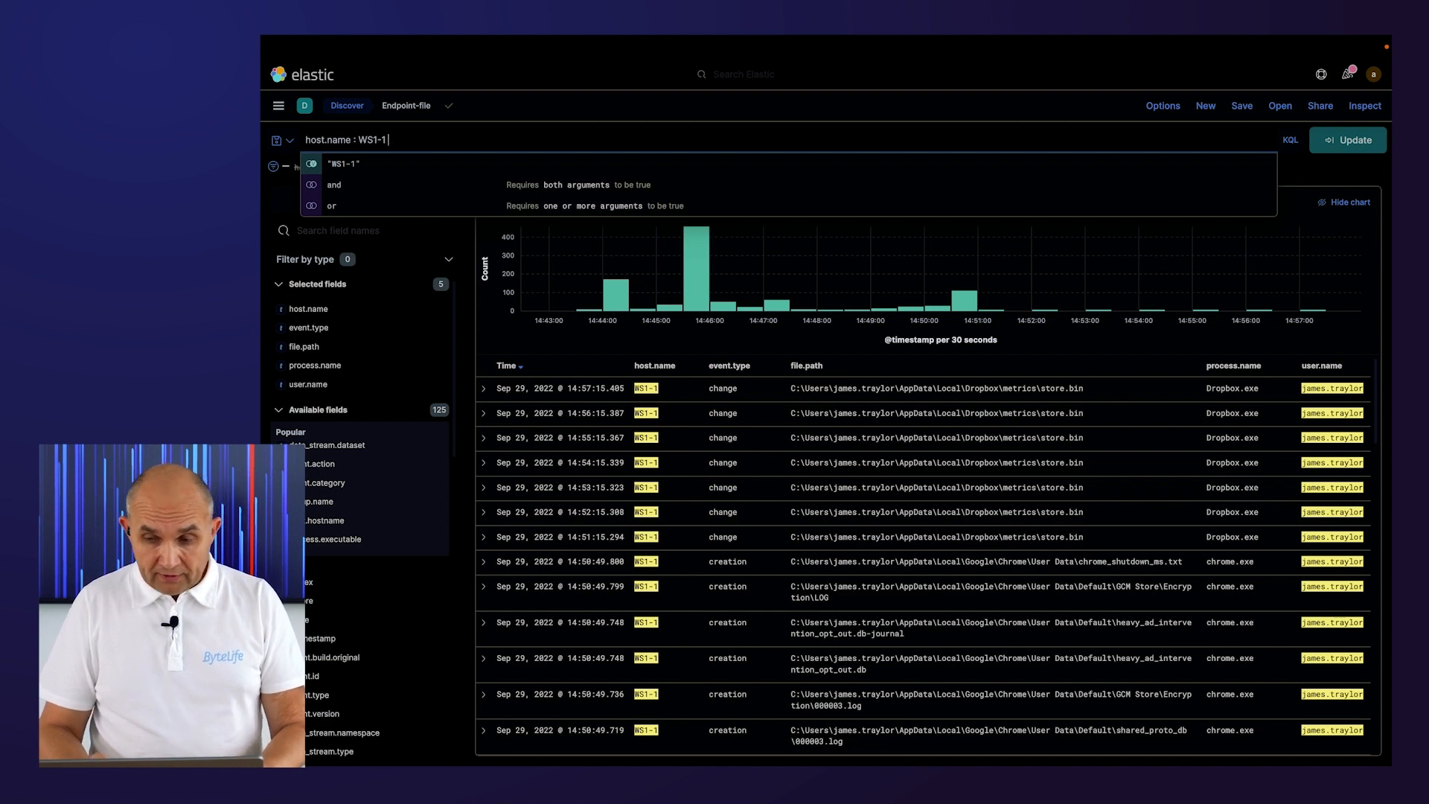
text(and)
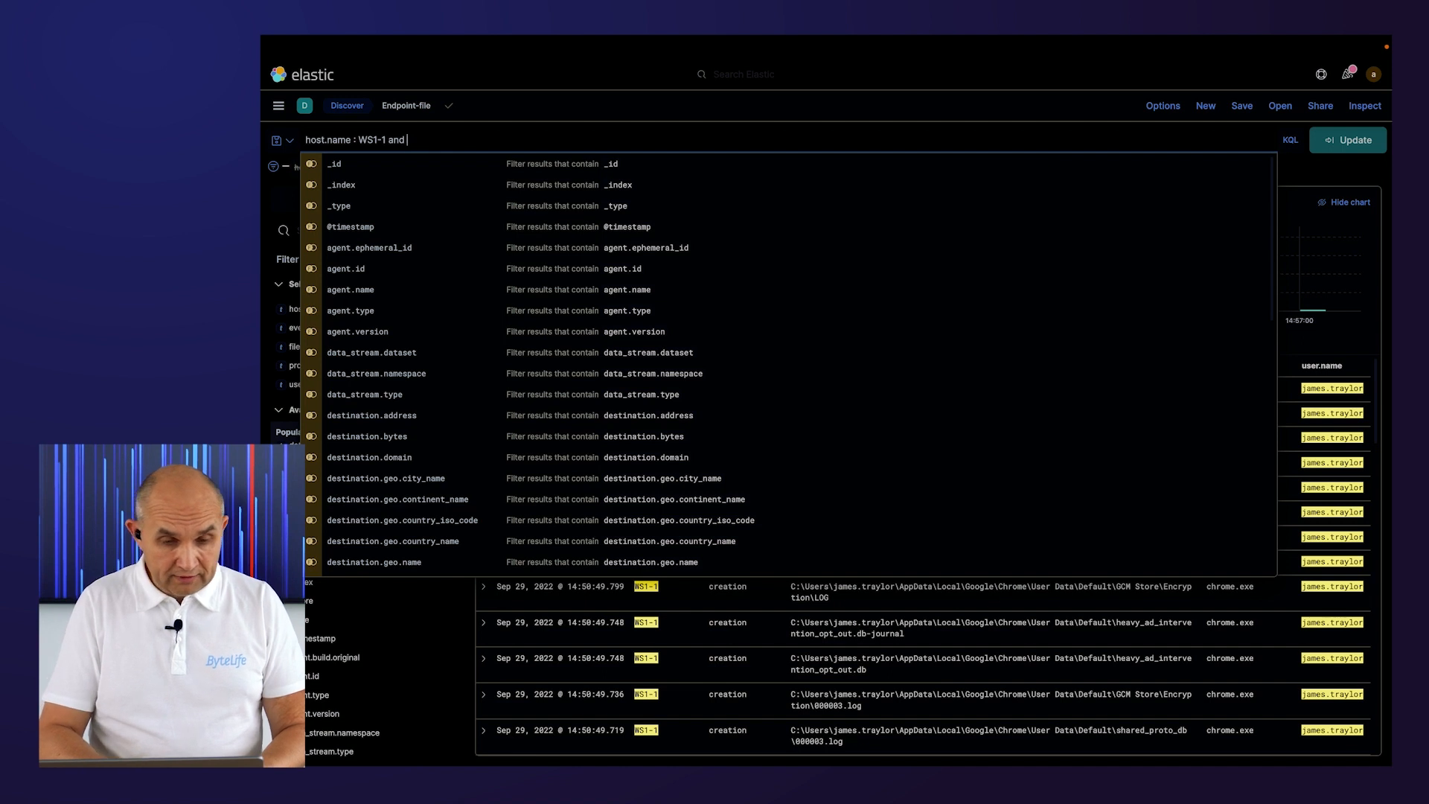
text( **)
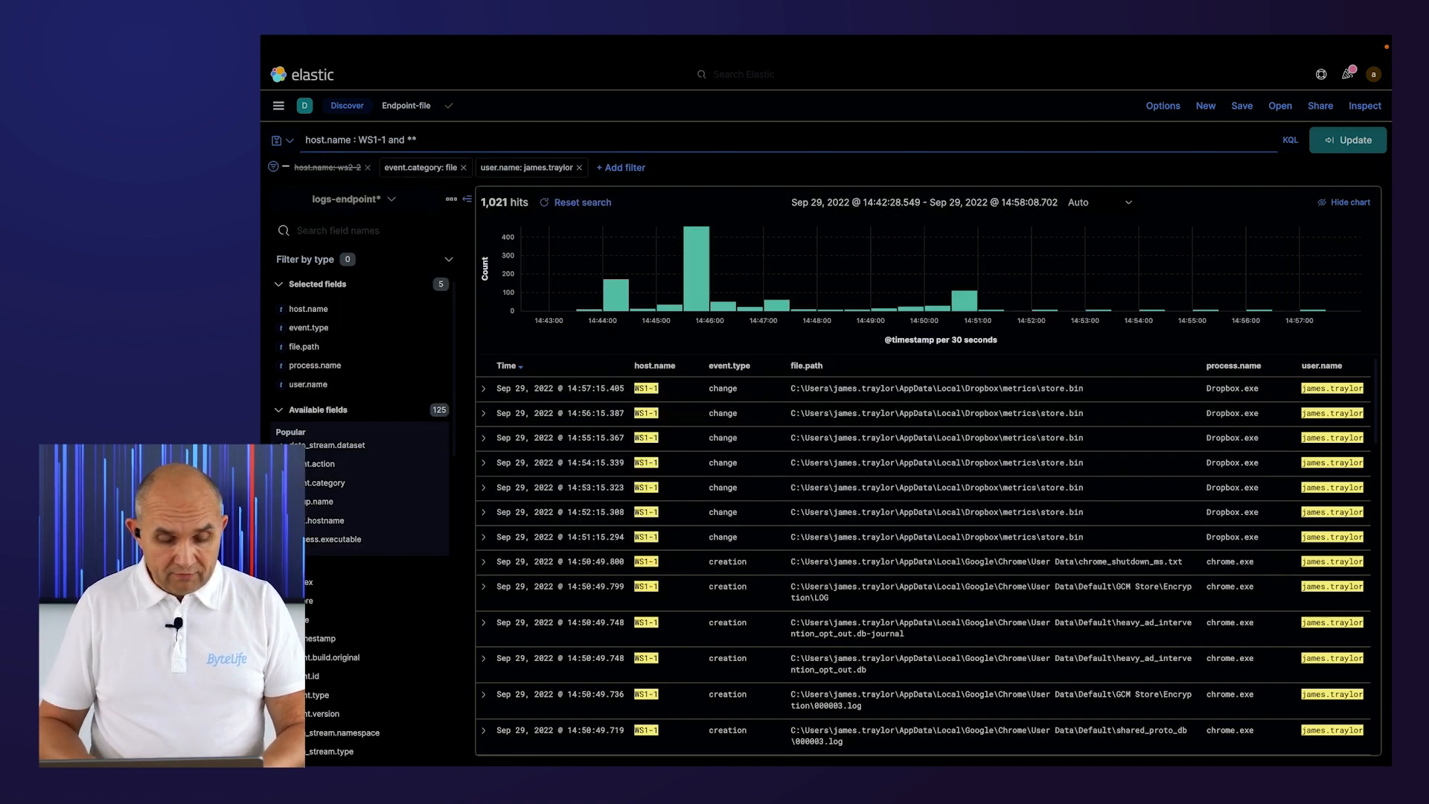
text(D)
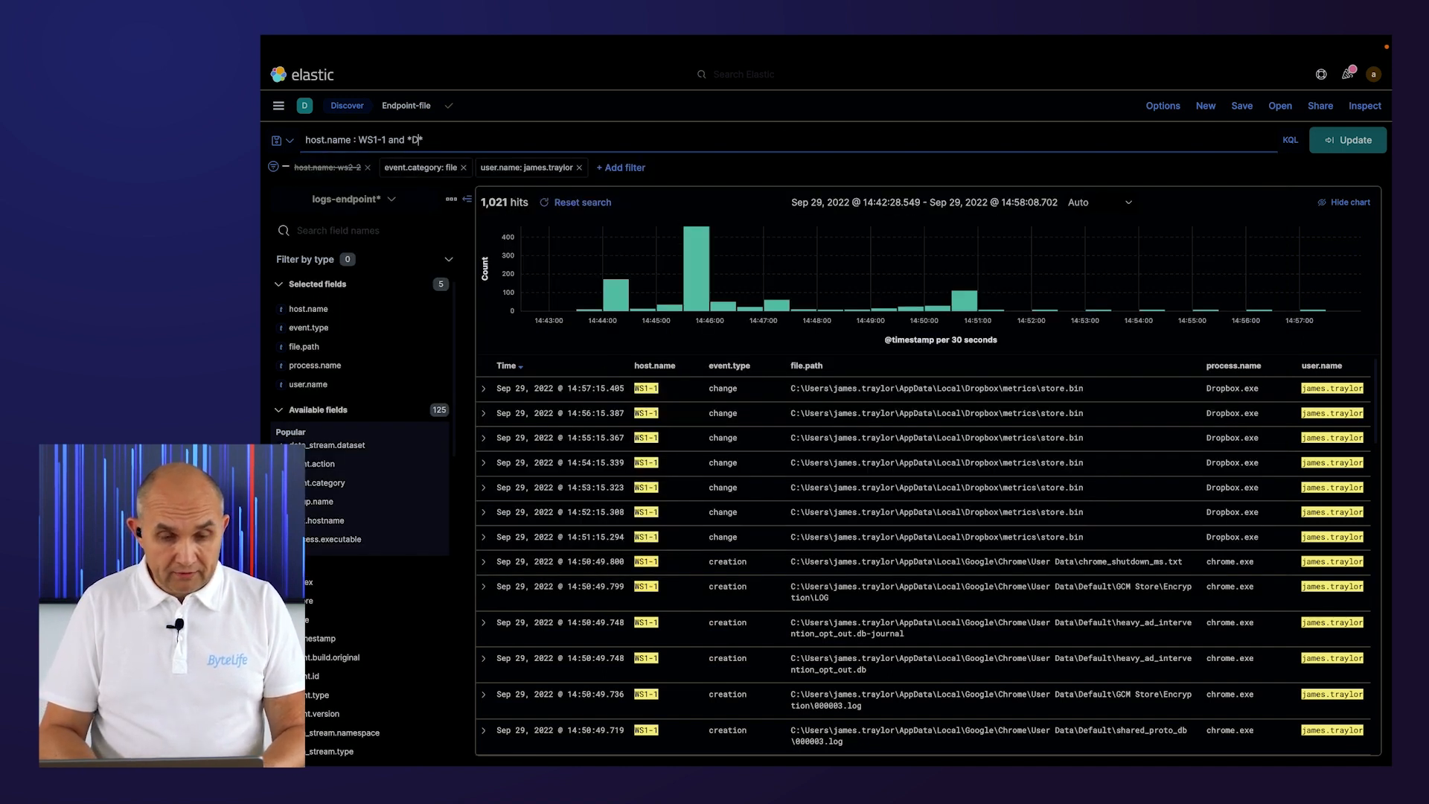
text(ownloads)
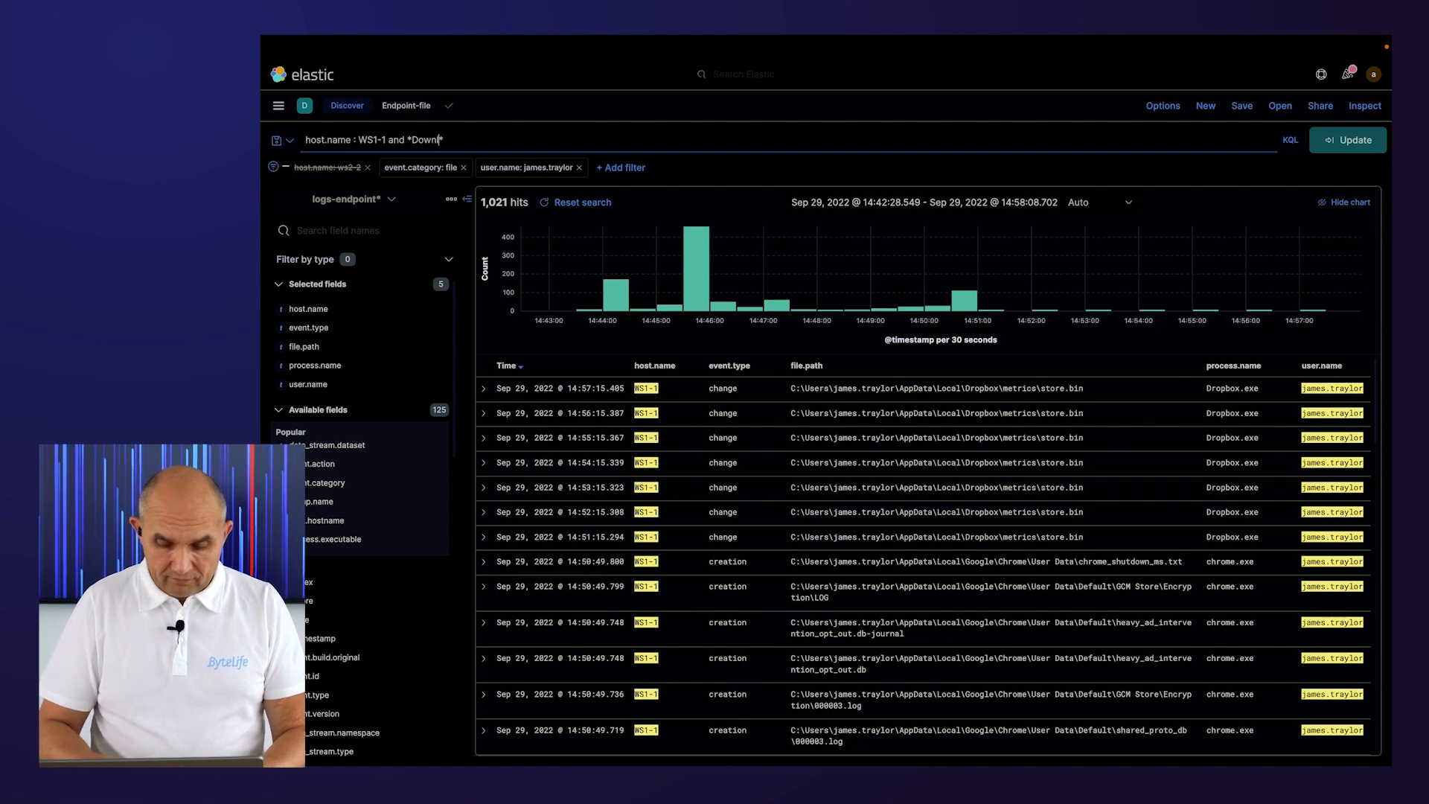
key(Return)
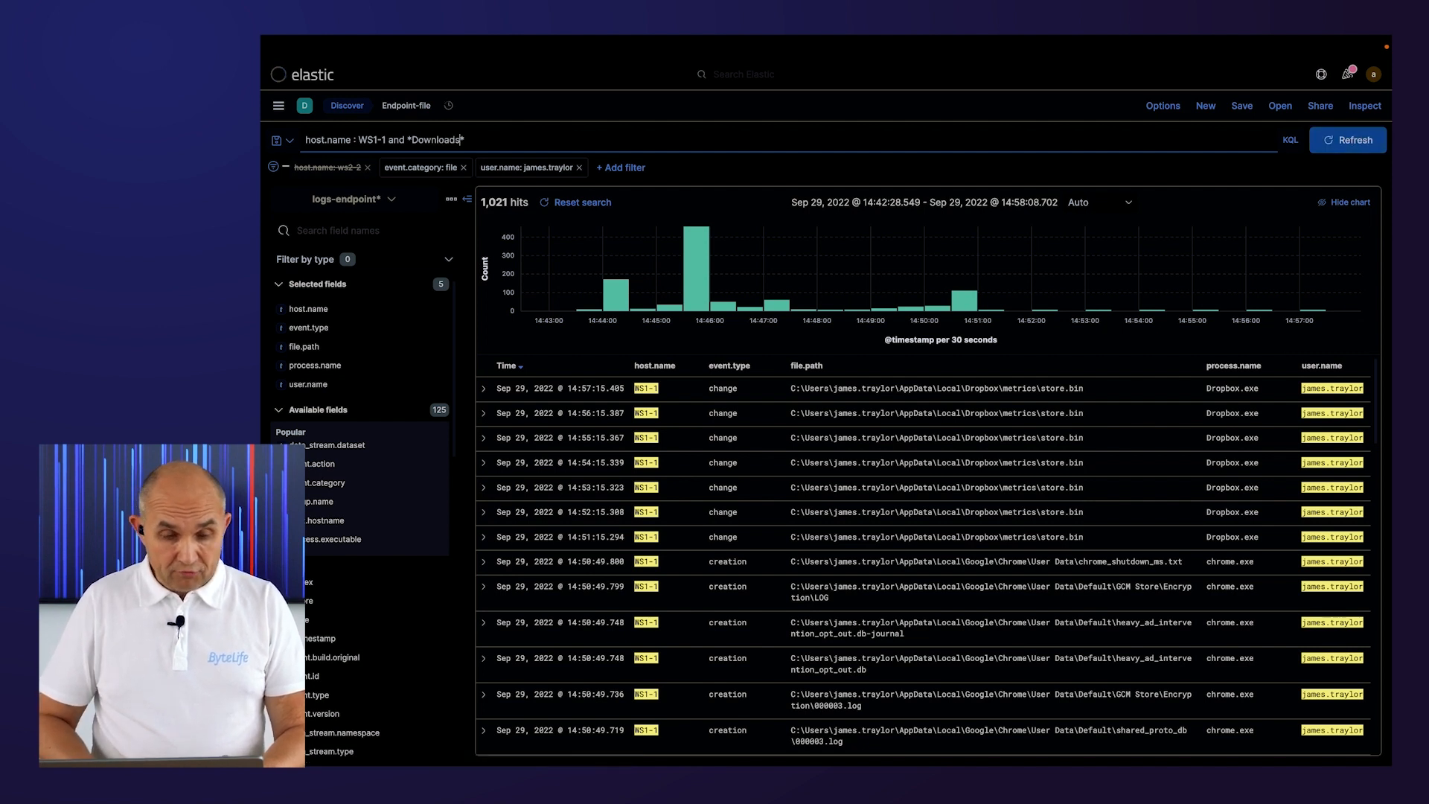
click(507, 138)
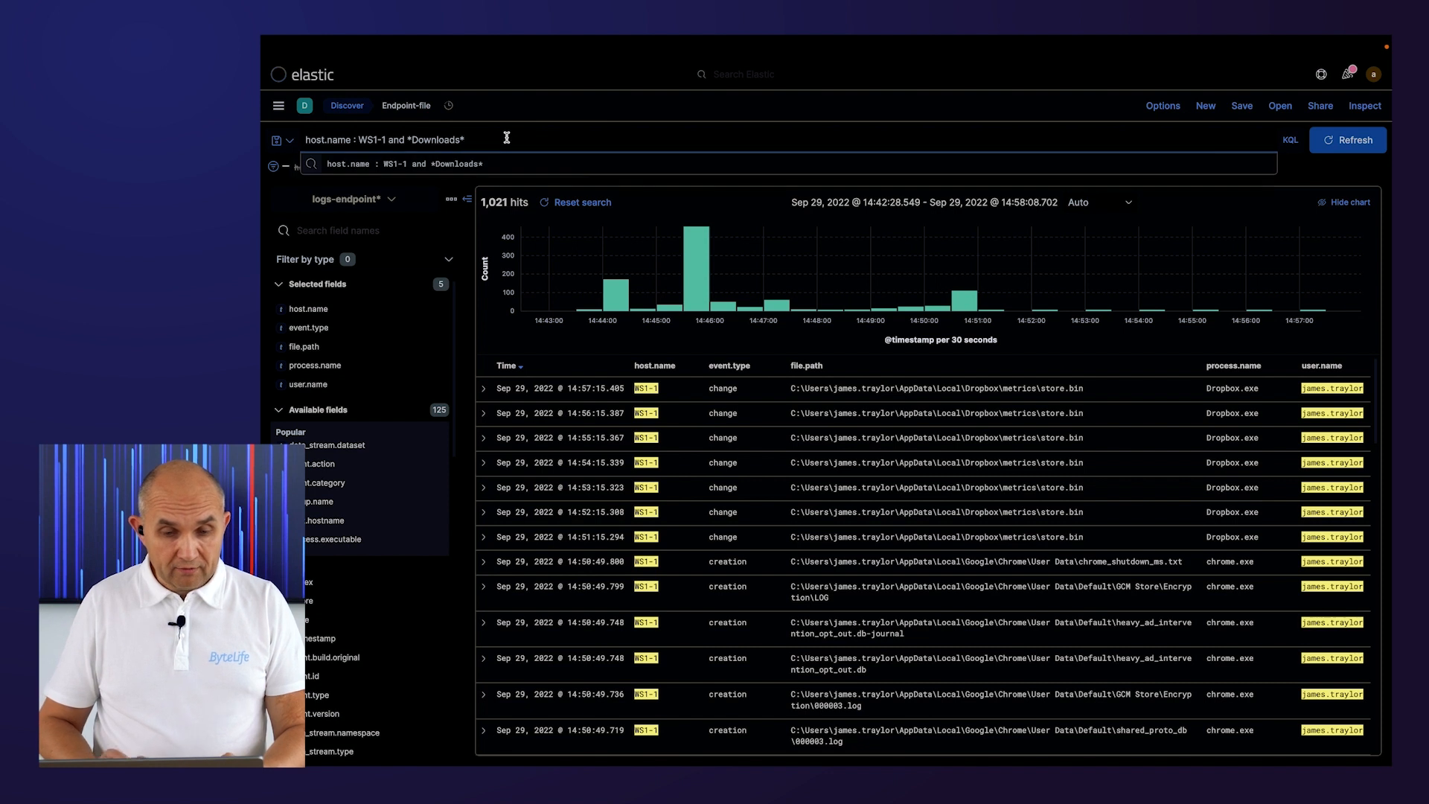
key(Return)
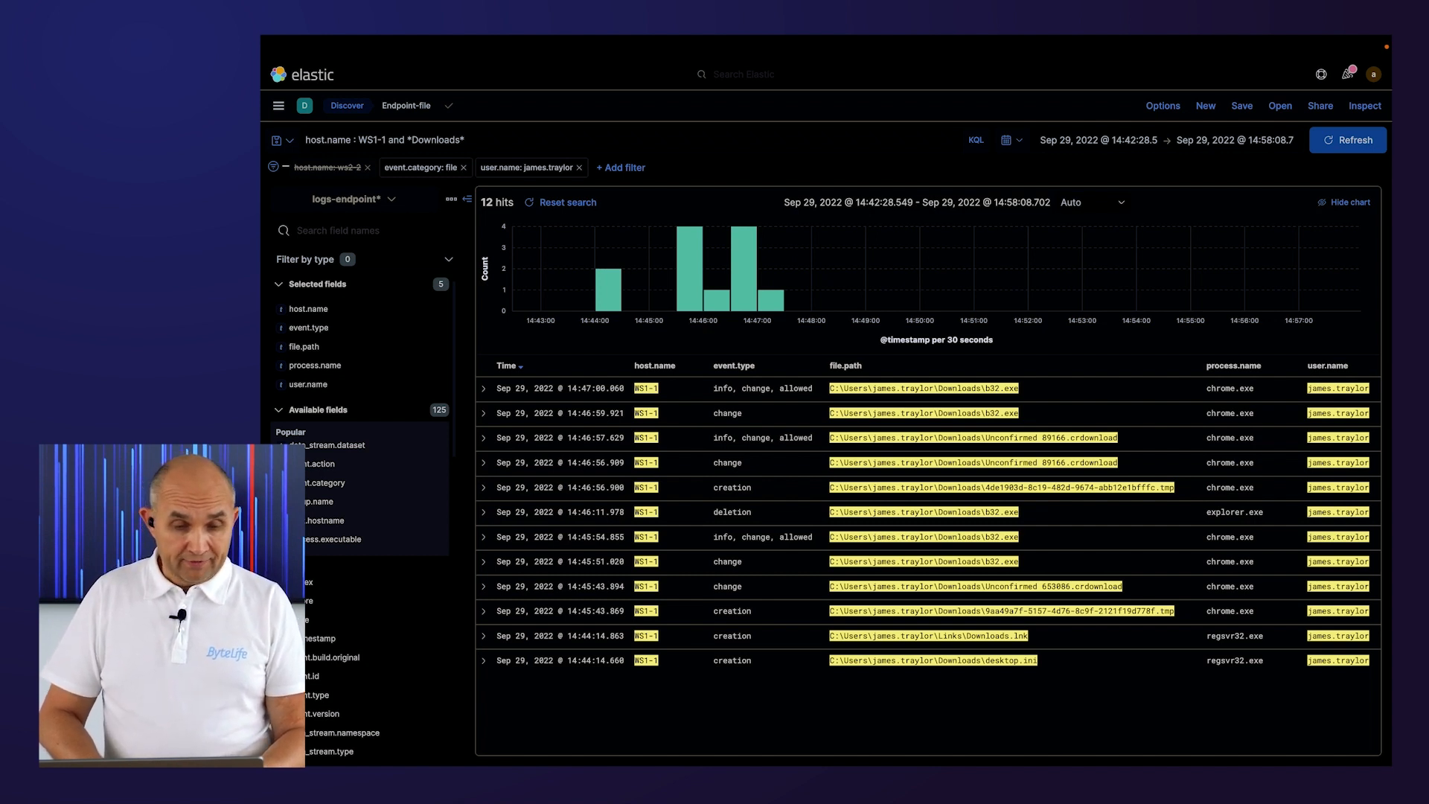
Copy the b32.exe file name and open the recently viewed Endpoint-process search.
double_click(994, 388)
click(278, 106)
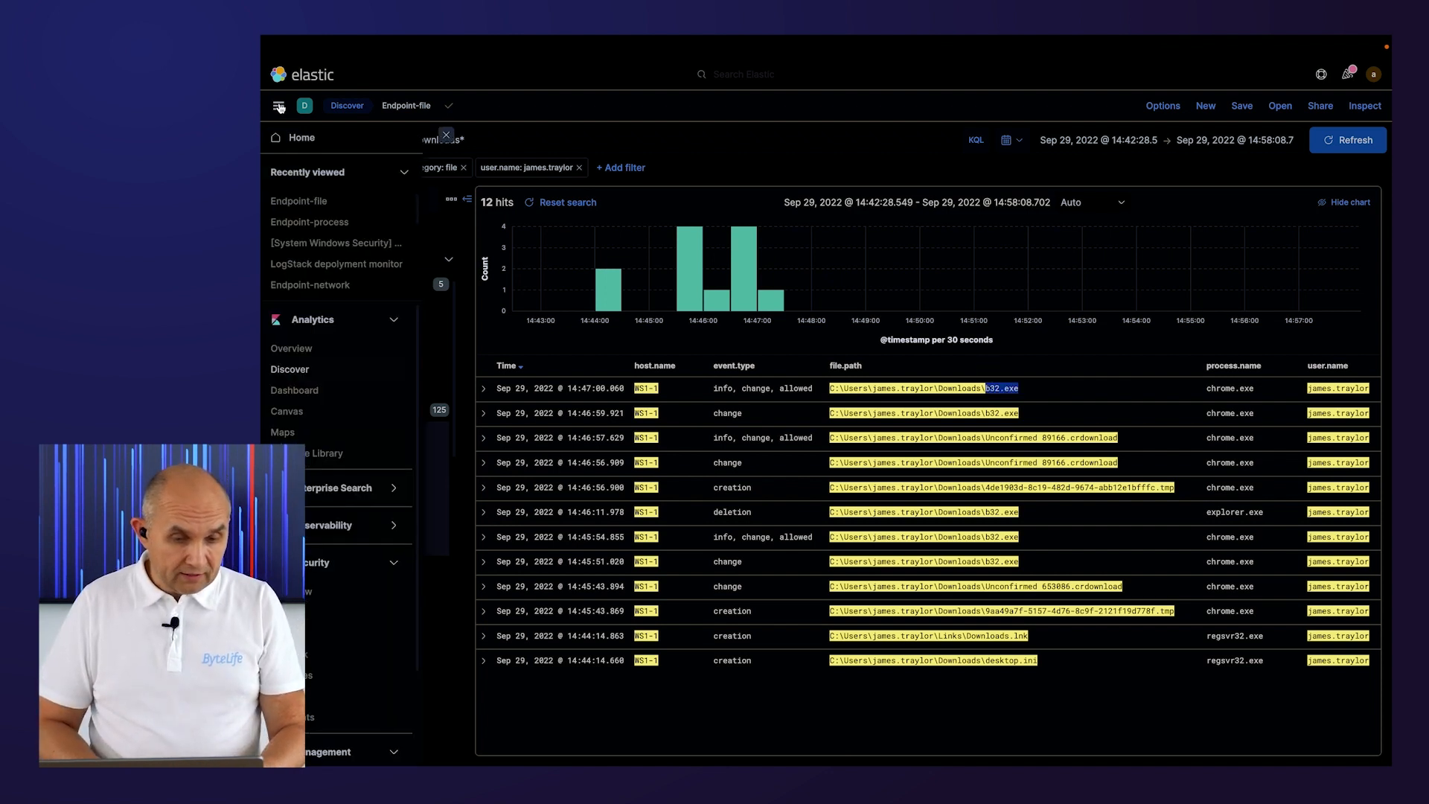
click(320, 225)
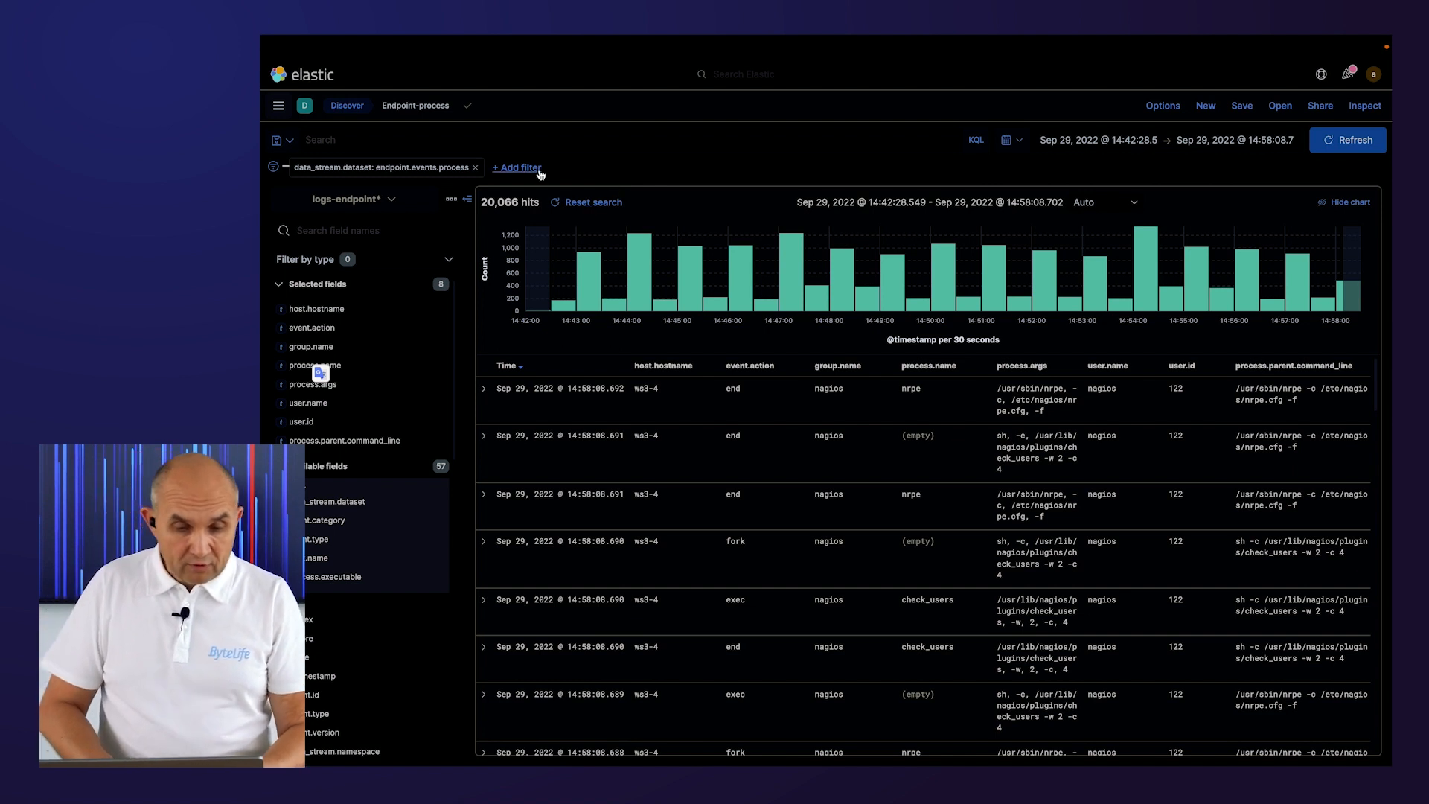
Search the process events for b32.exe.
click(466, 142)
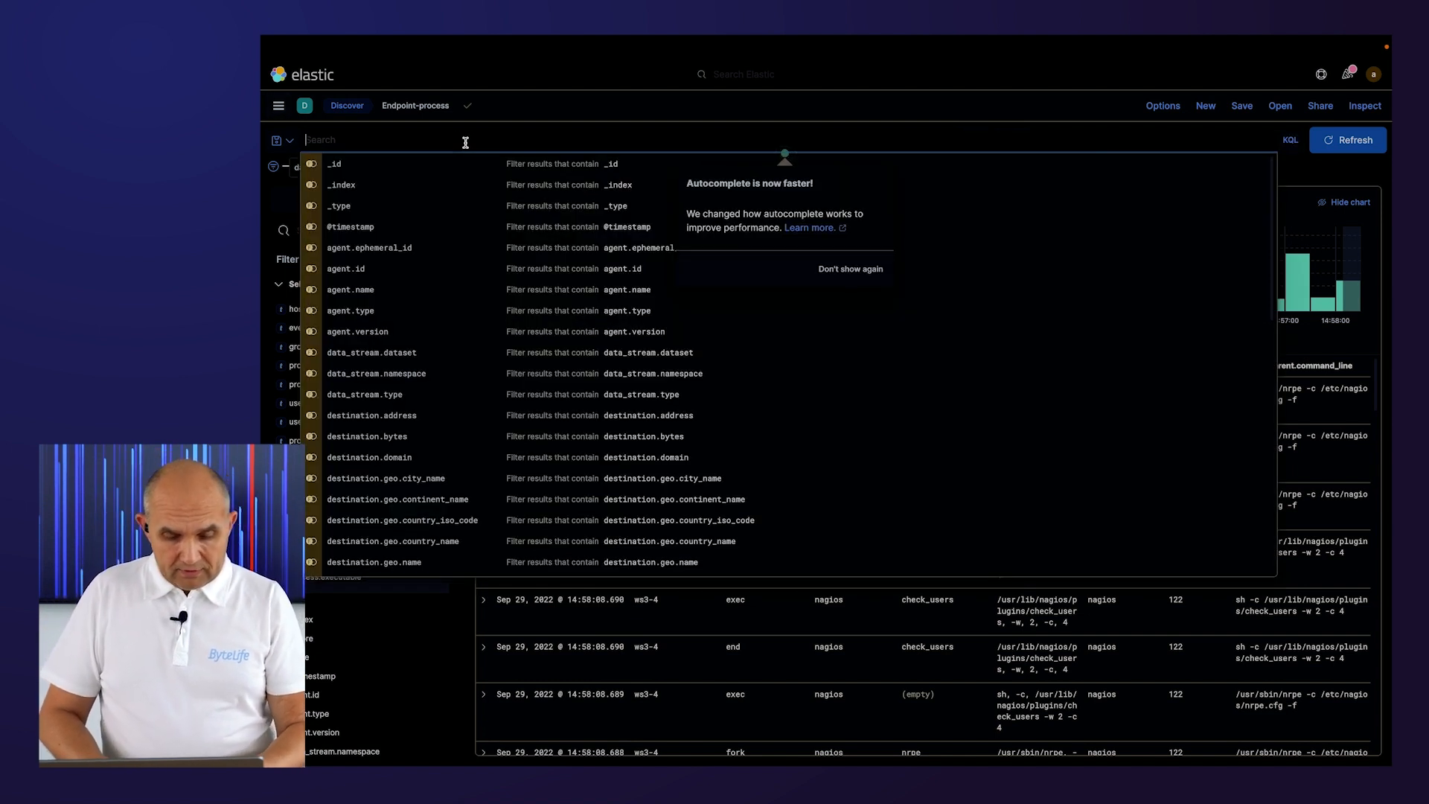
text(b32.exe)
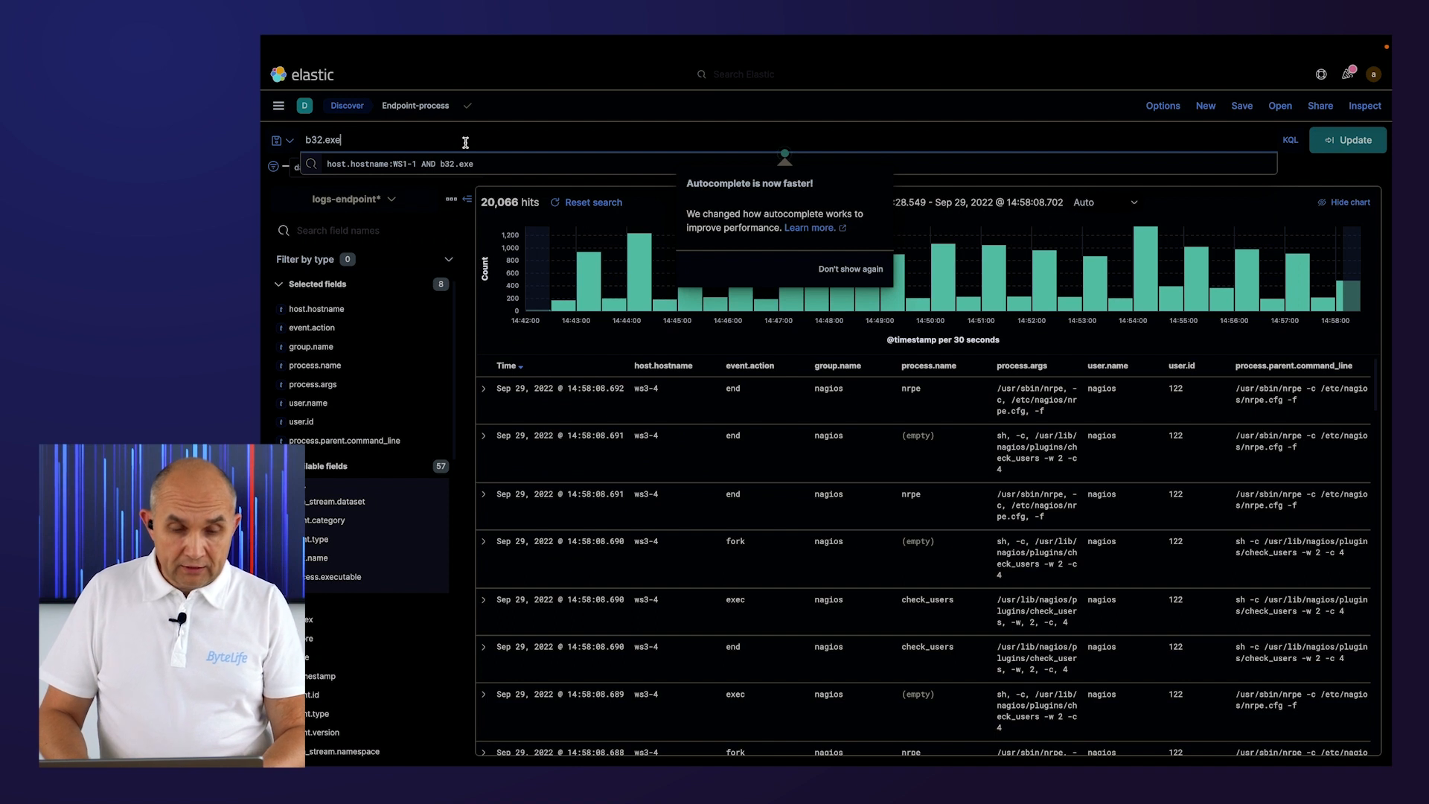
key(Return)
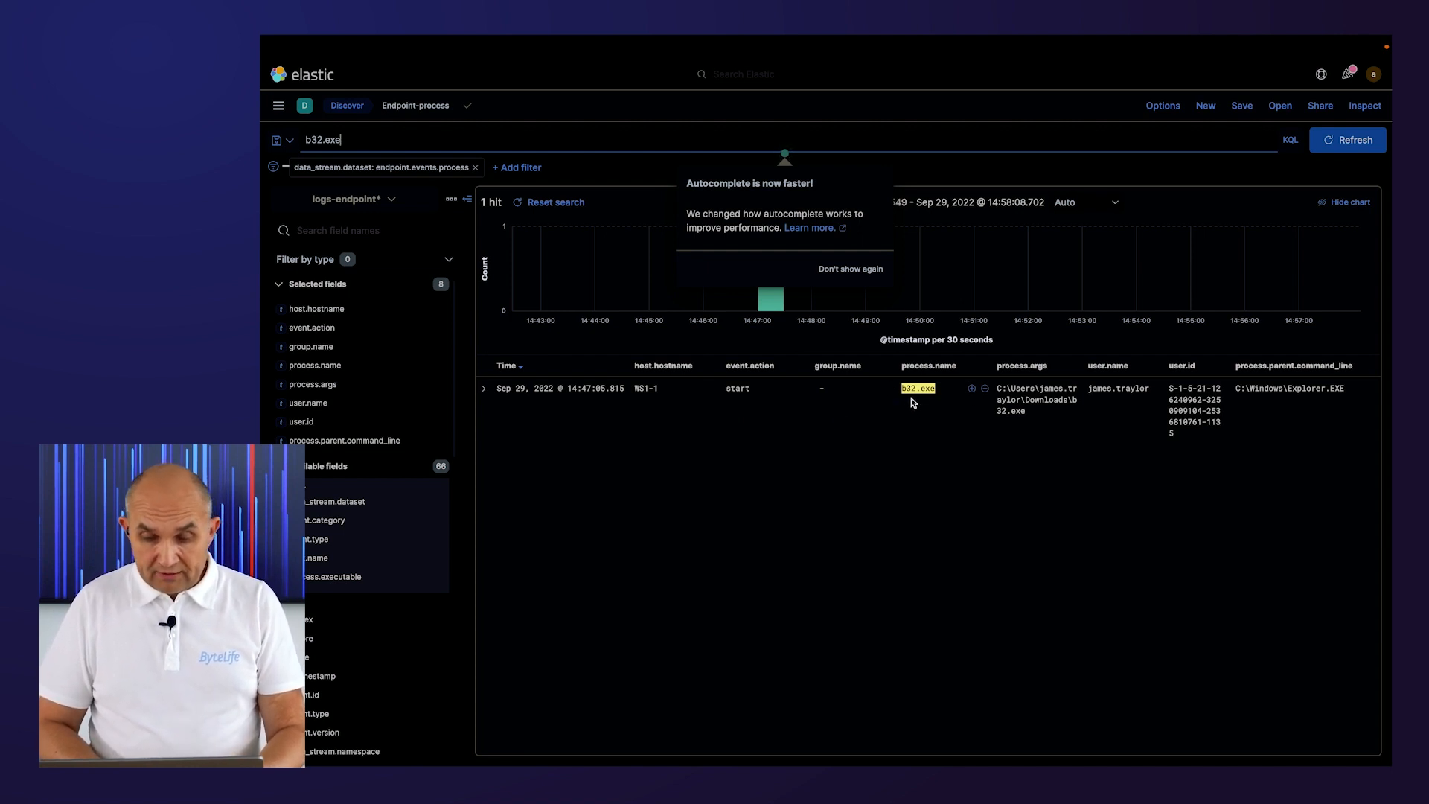
Copy the b32.exe process event row and open the Demo1 case.
drag(903, 387, 937, 388)
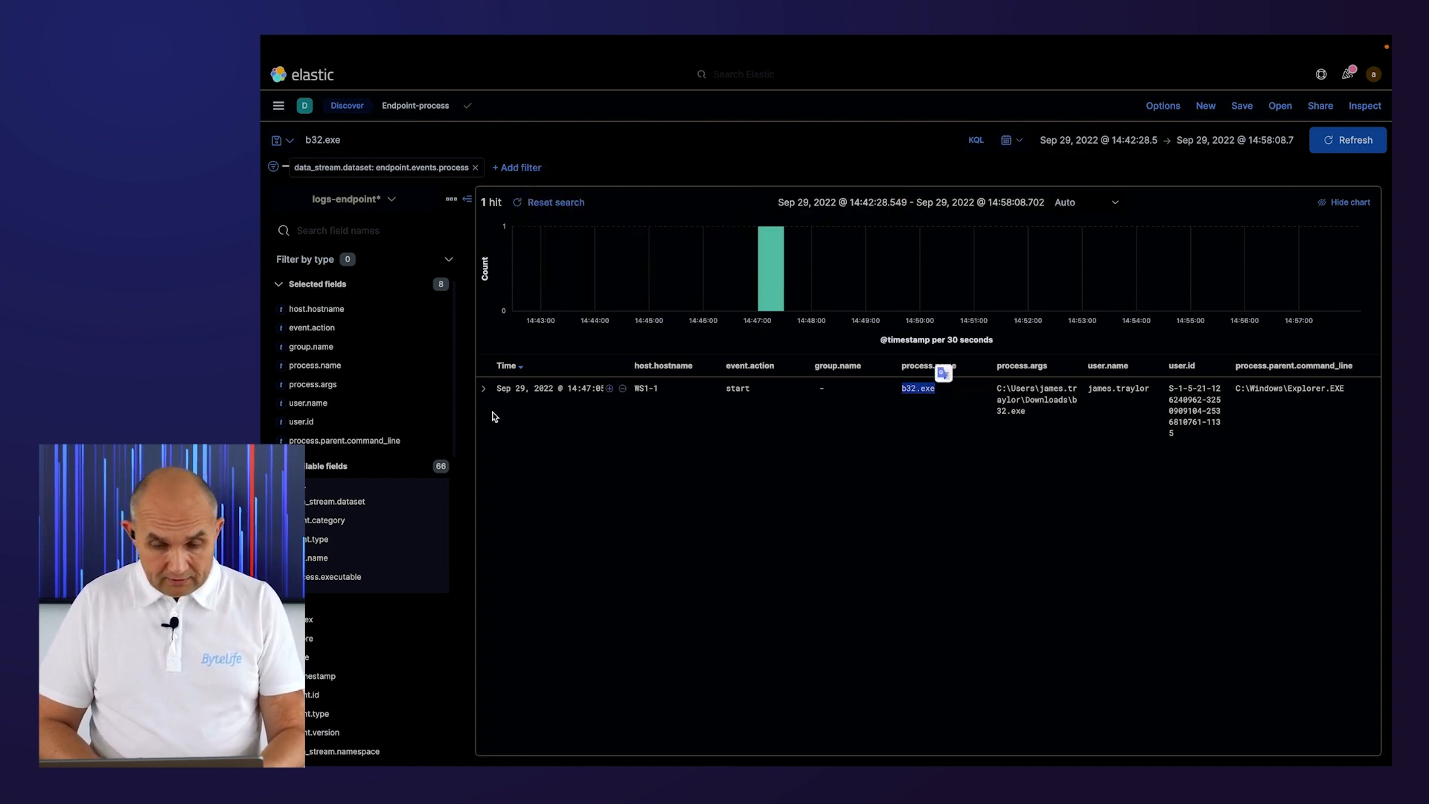
drag(640, 385, 1158, 389)
key(ctrl+c)
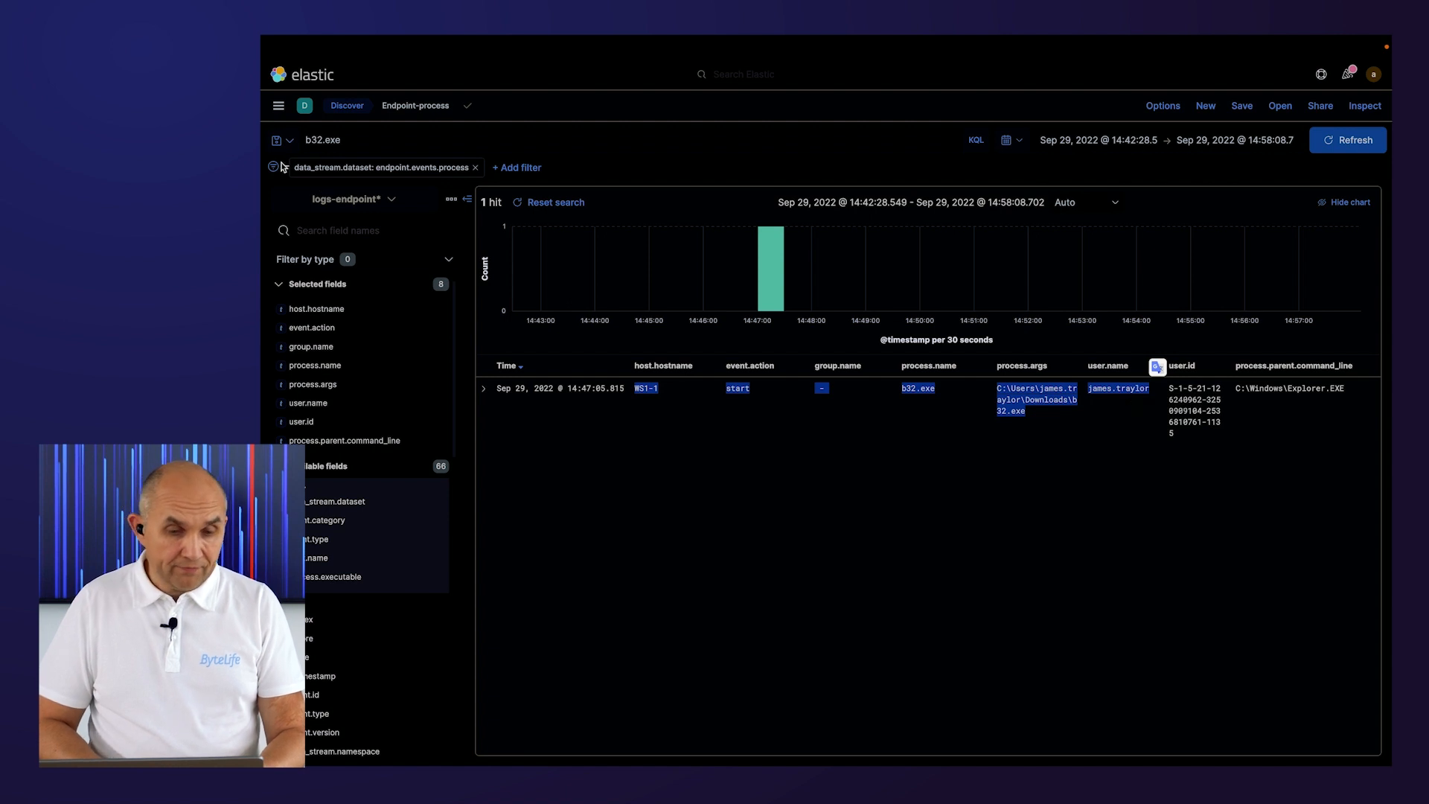
click(277, 108)
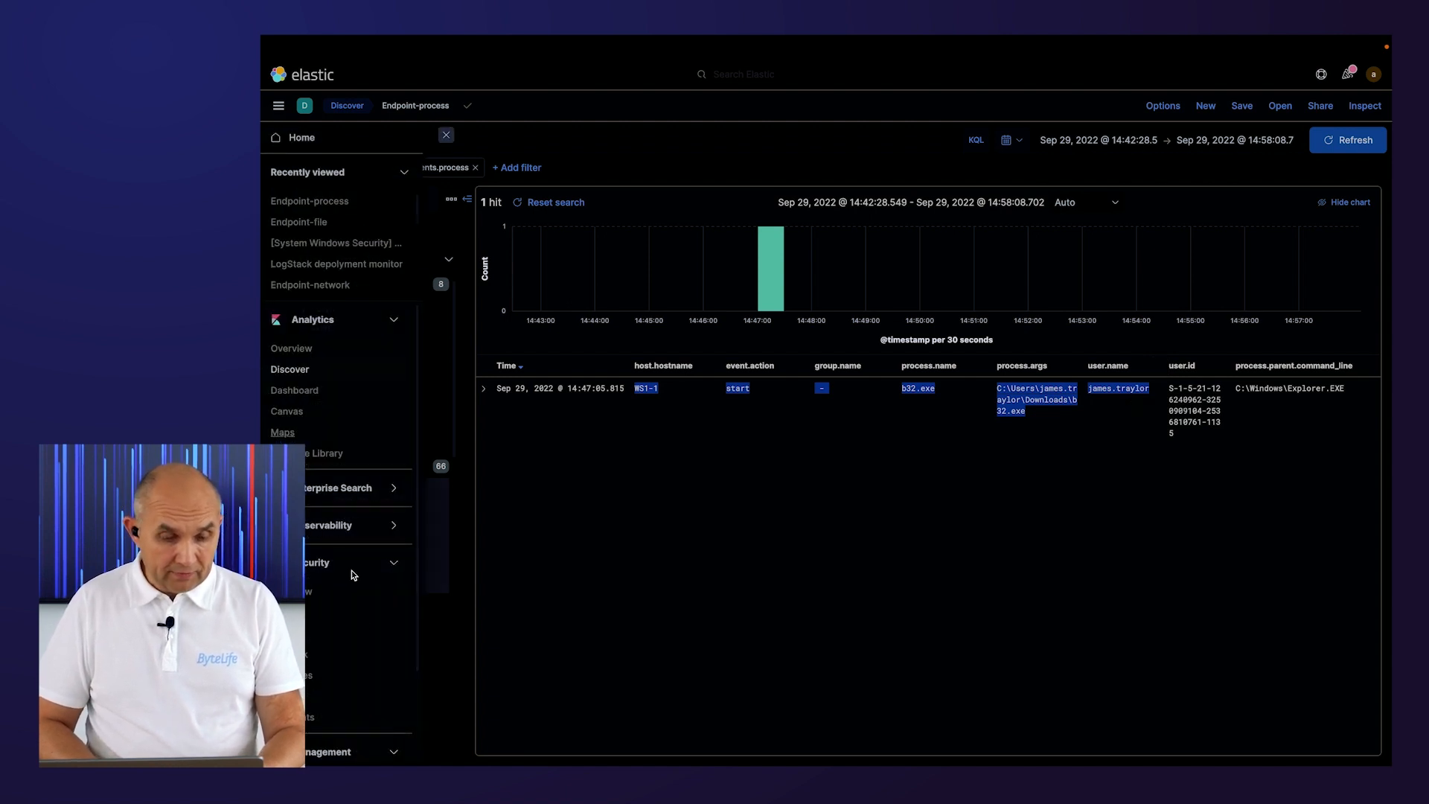
click(305, 695)
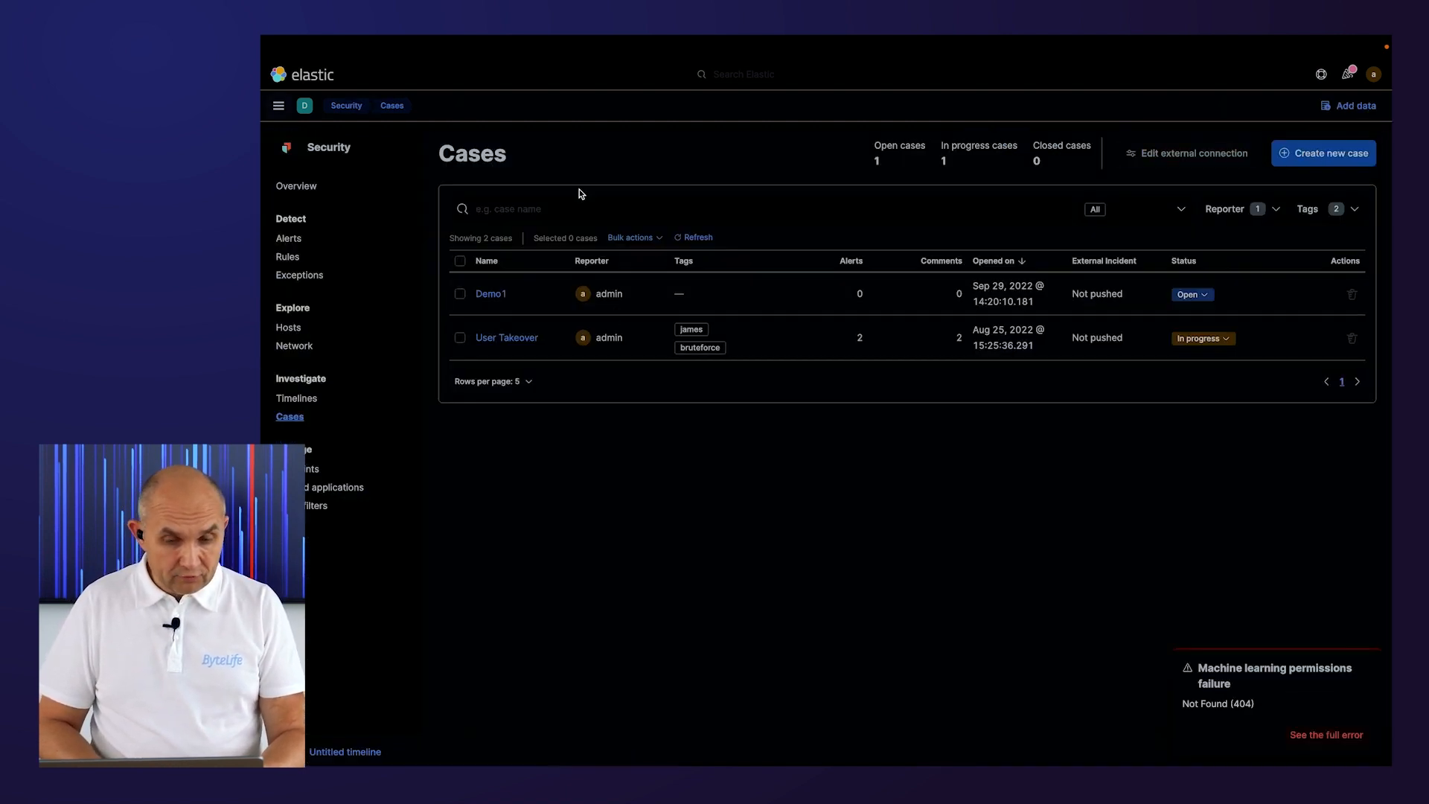
click(490, 299)
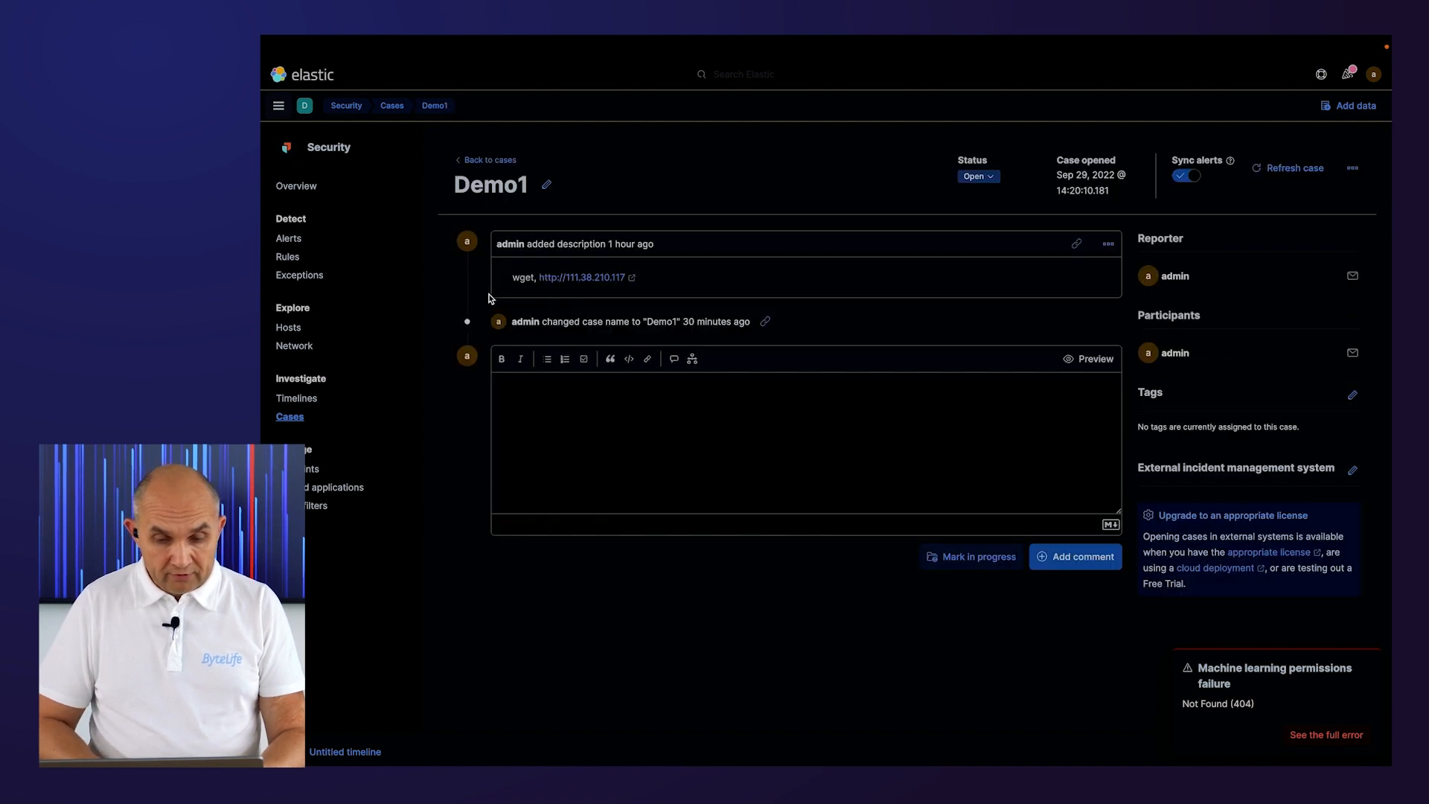
Add a comment to Demo1 with the pasted event details, changing the action to 'process' and removing the duplicate b32.exe.
click(567, 399)
key(ctrl+v)
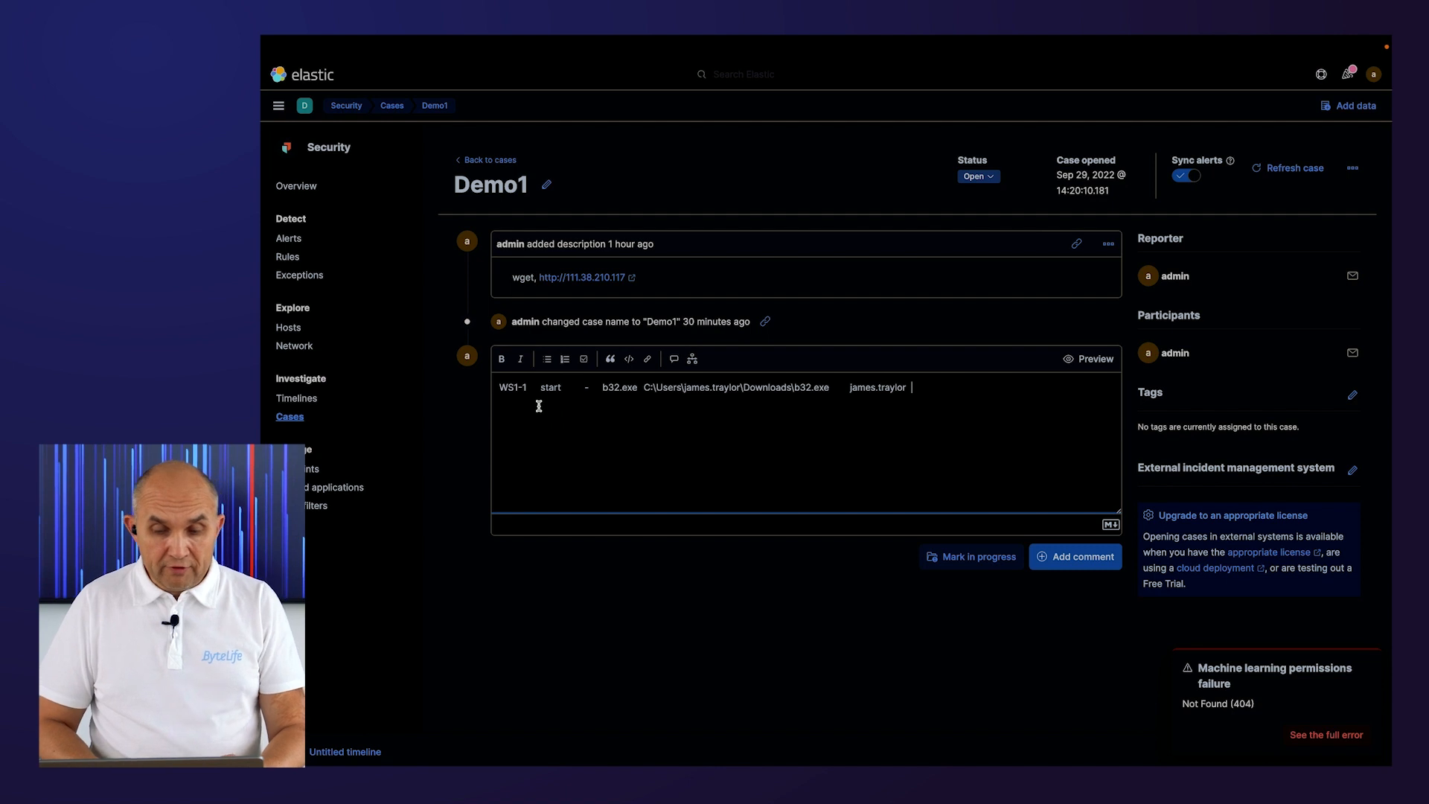
click(541, 387)
click(541, 388)
drag(541, 387, 589, 387)
text(process)
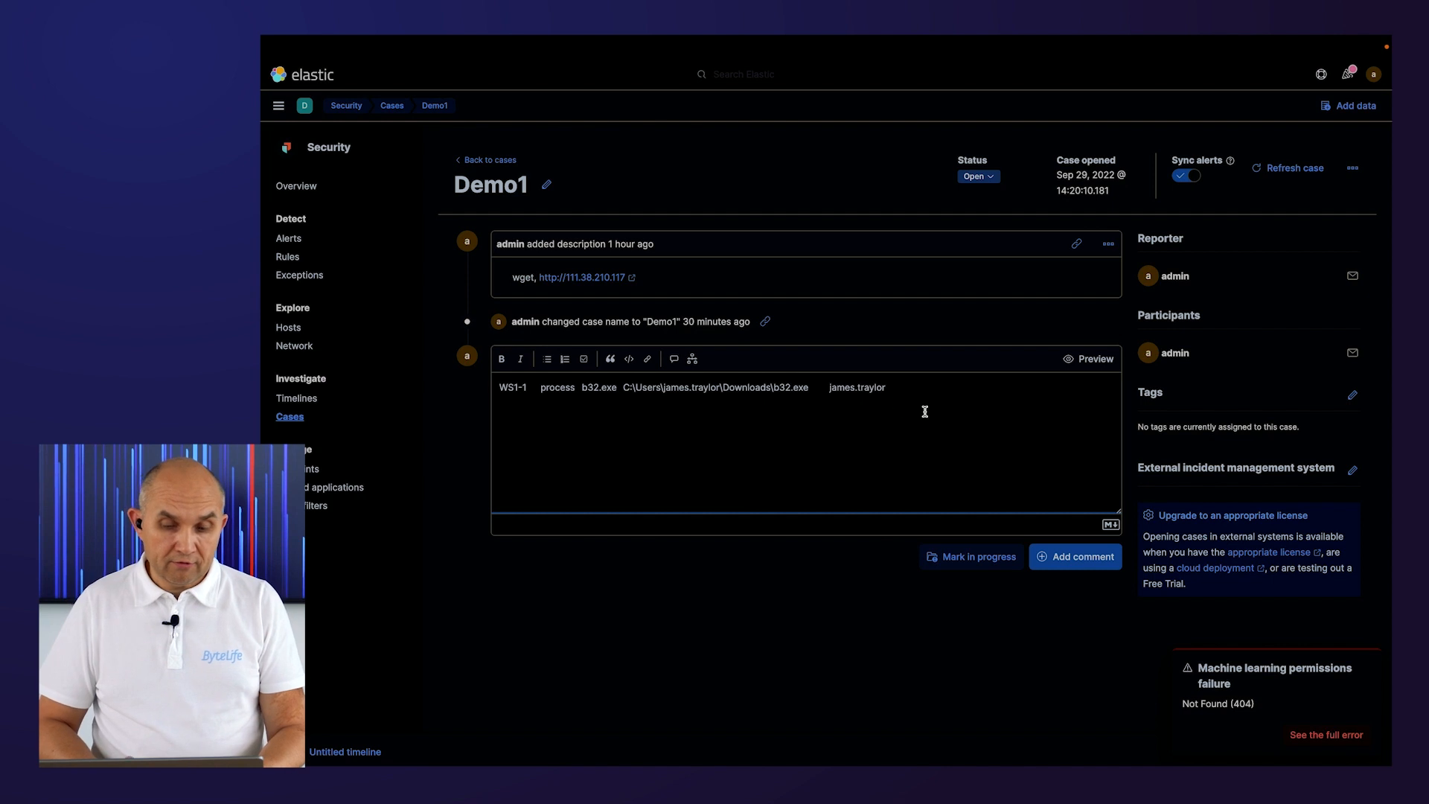
click(582, 387)
drag(581, 387, 618, 387)
key(BackSpace)
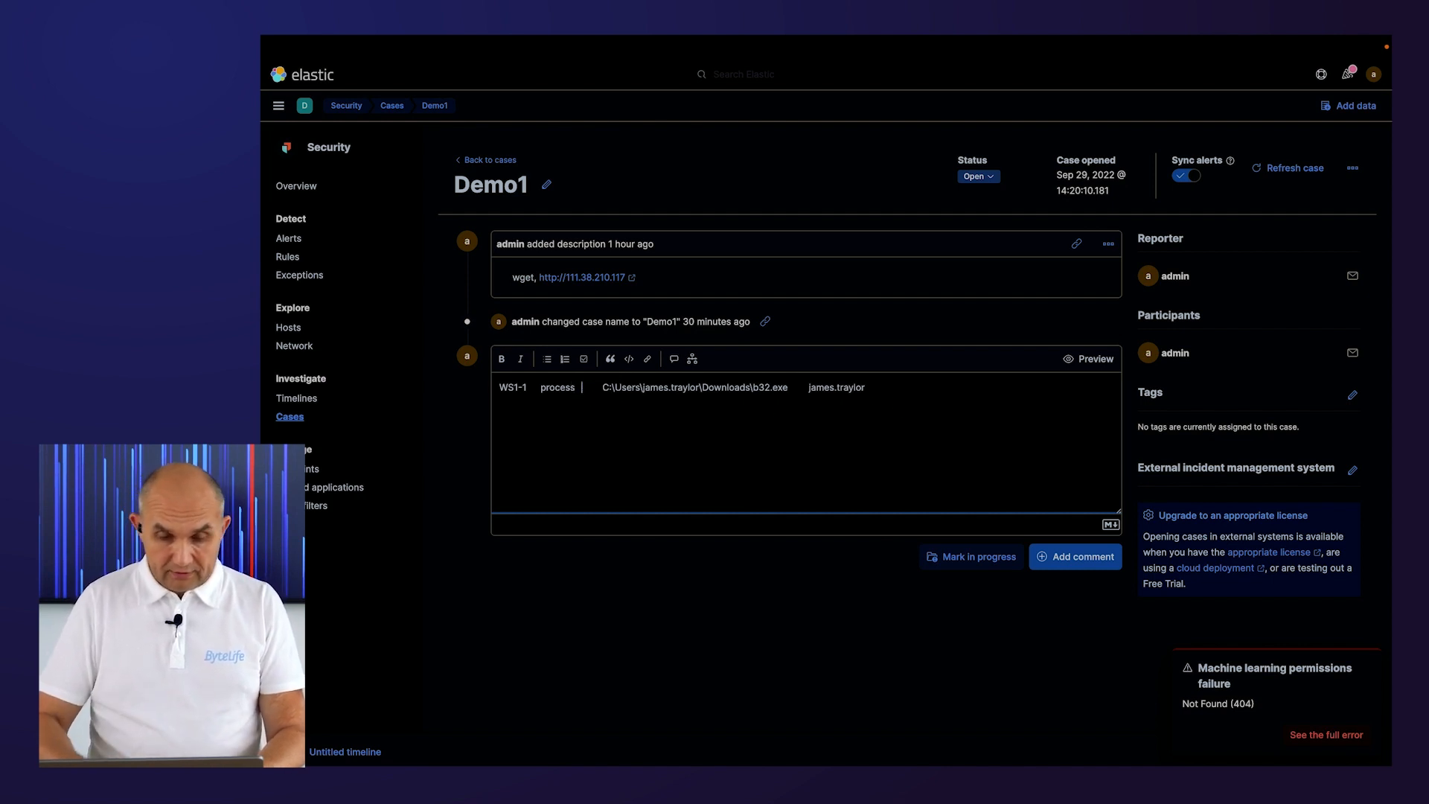
click(1081, 558)
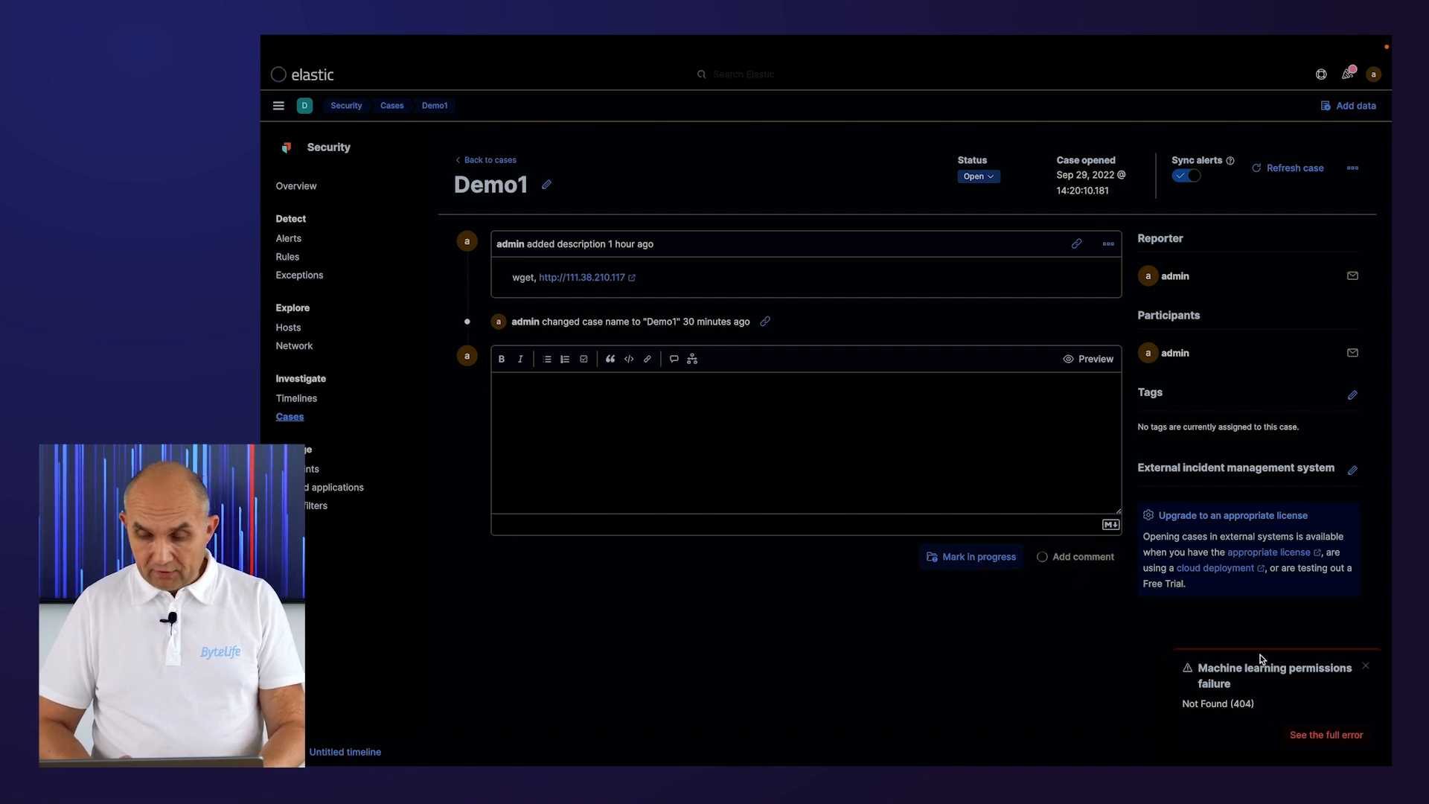
click(1365, 666)
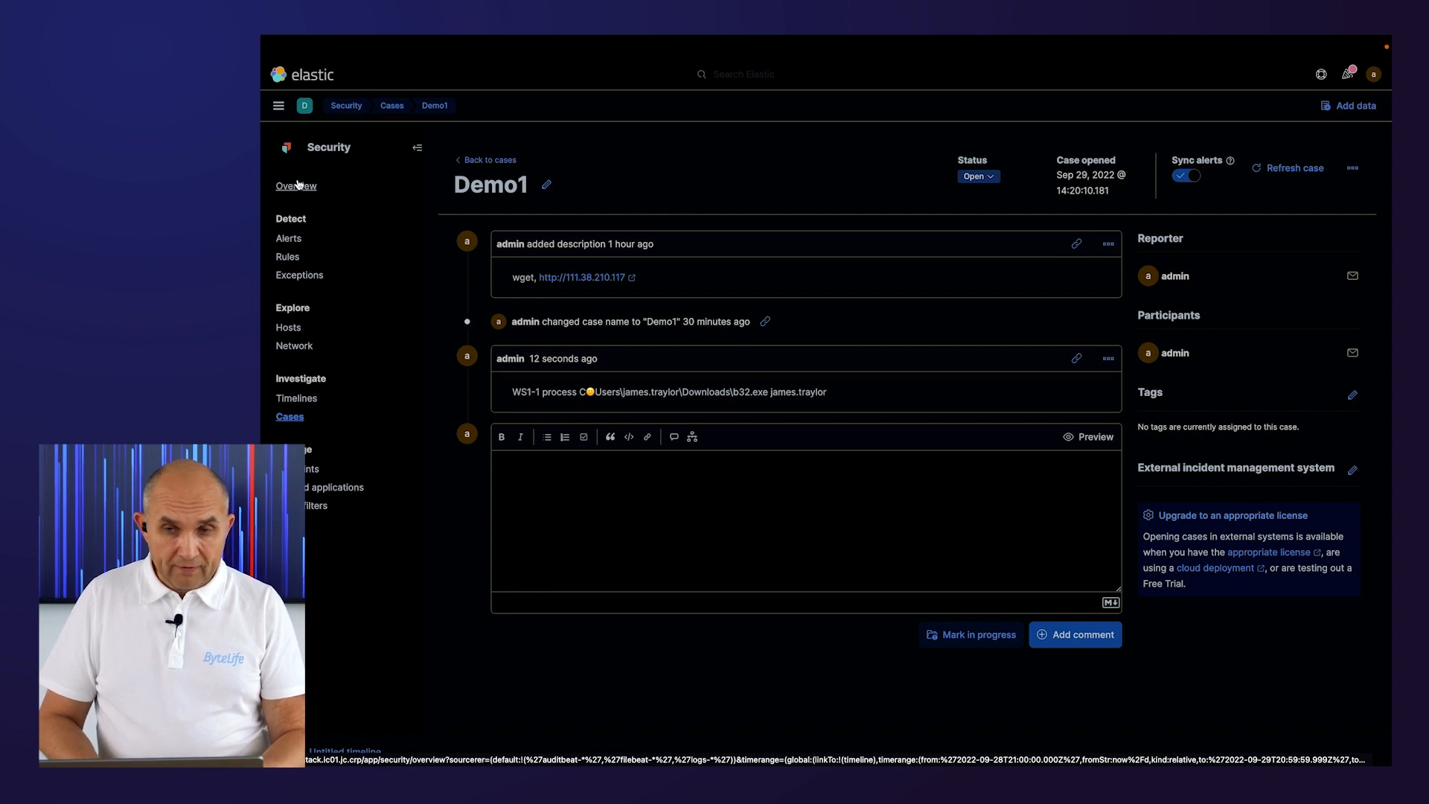
Open the recently viewed Endpoint-network search and query the network events for b32.exe.
click(279, 112)
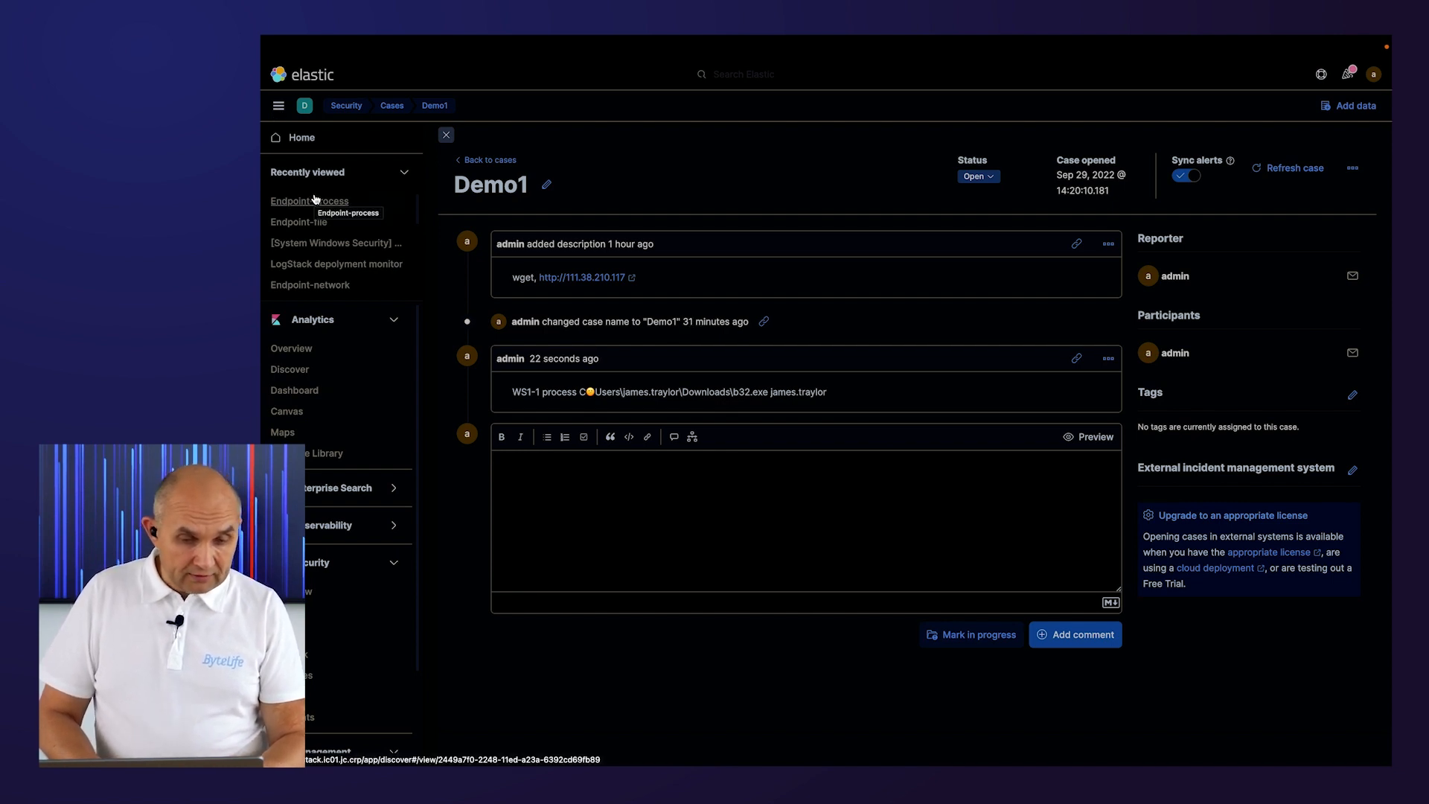
click(314, 284)
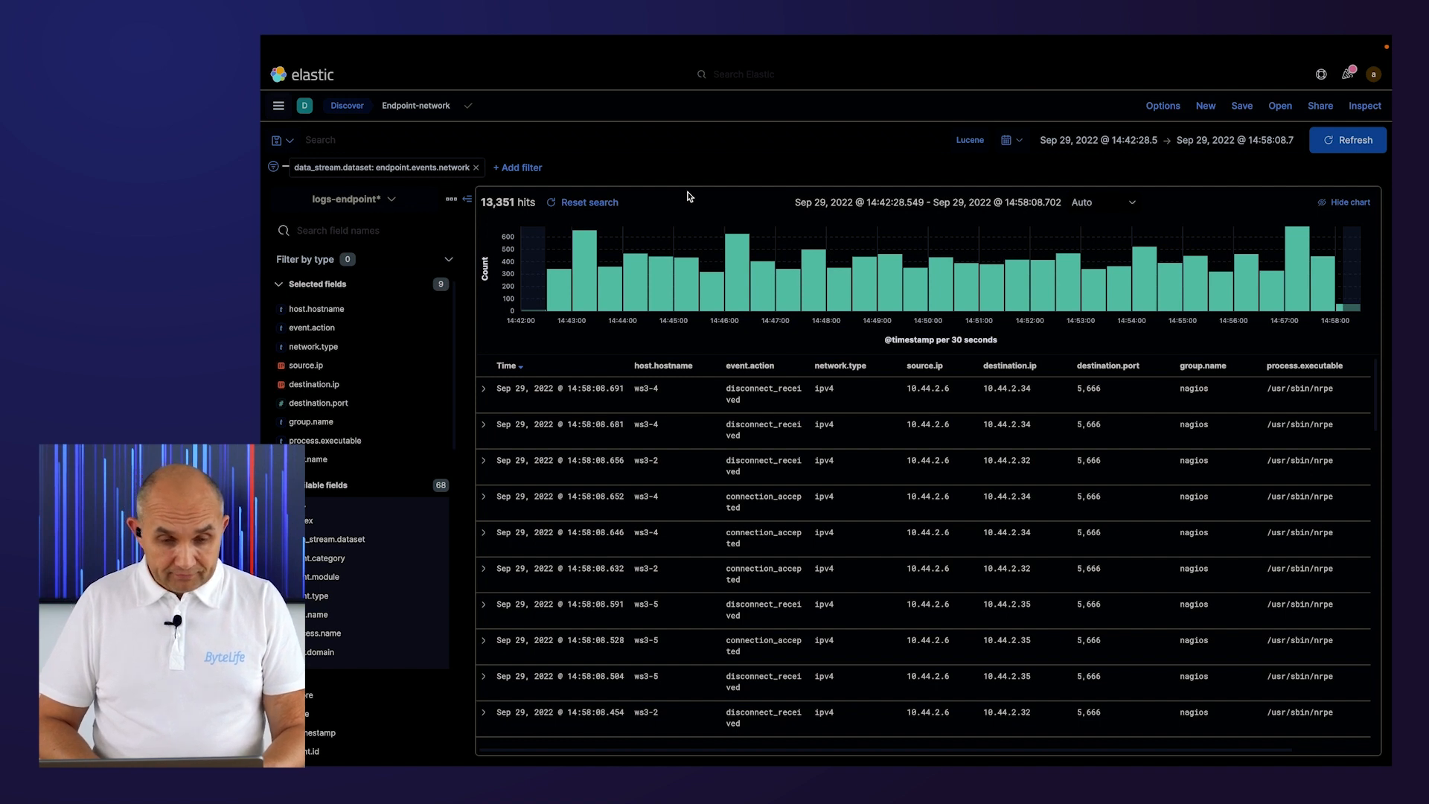
click(532, 134)
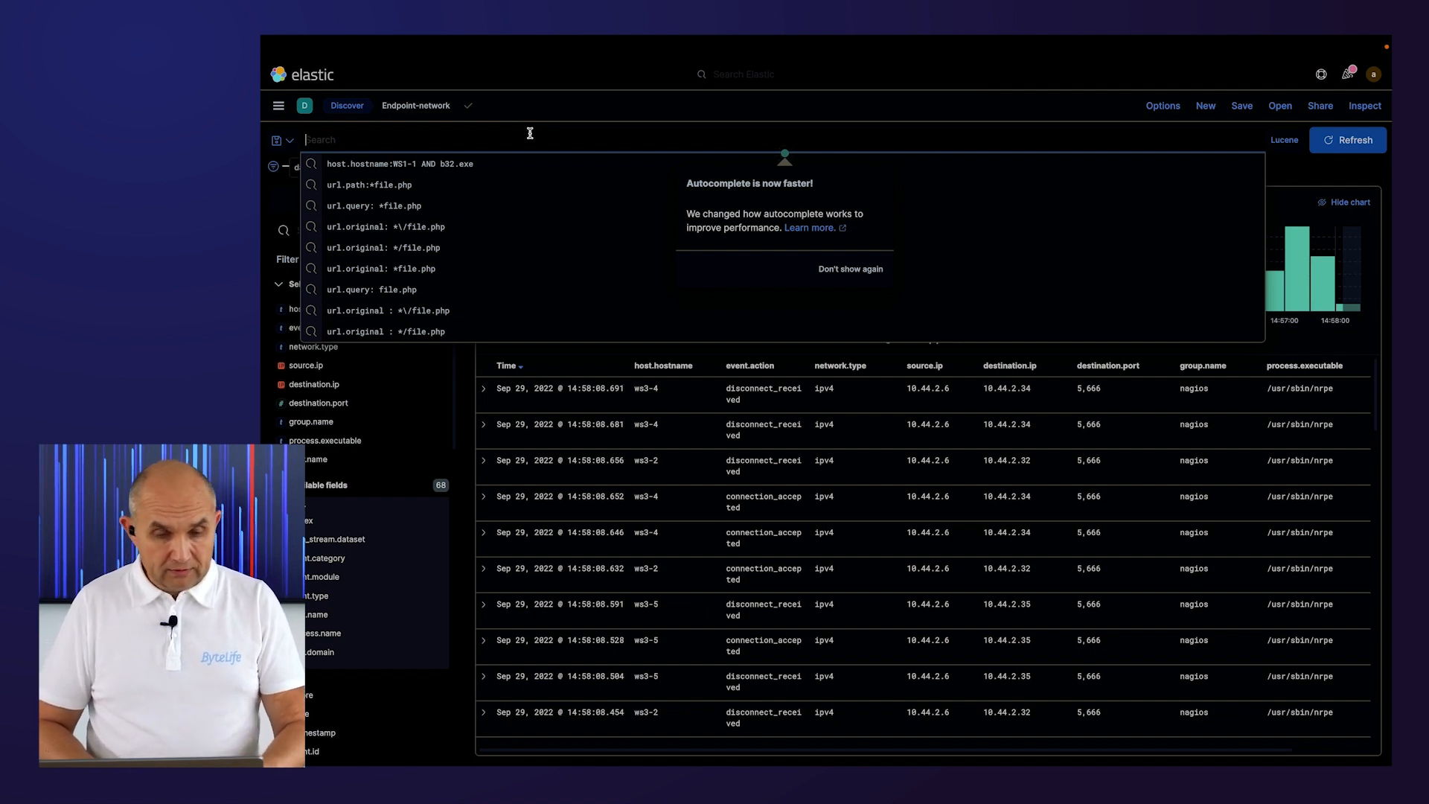
key(ctrl+v)
drag(753, 140, 270, 136)
key(BackSpace)
key(BackSpace)
key(Return)
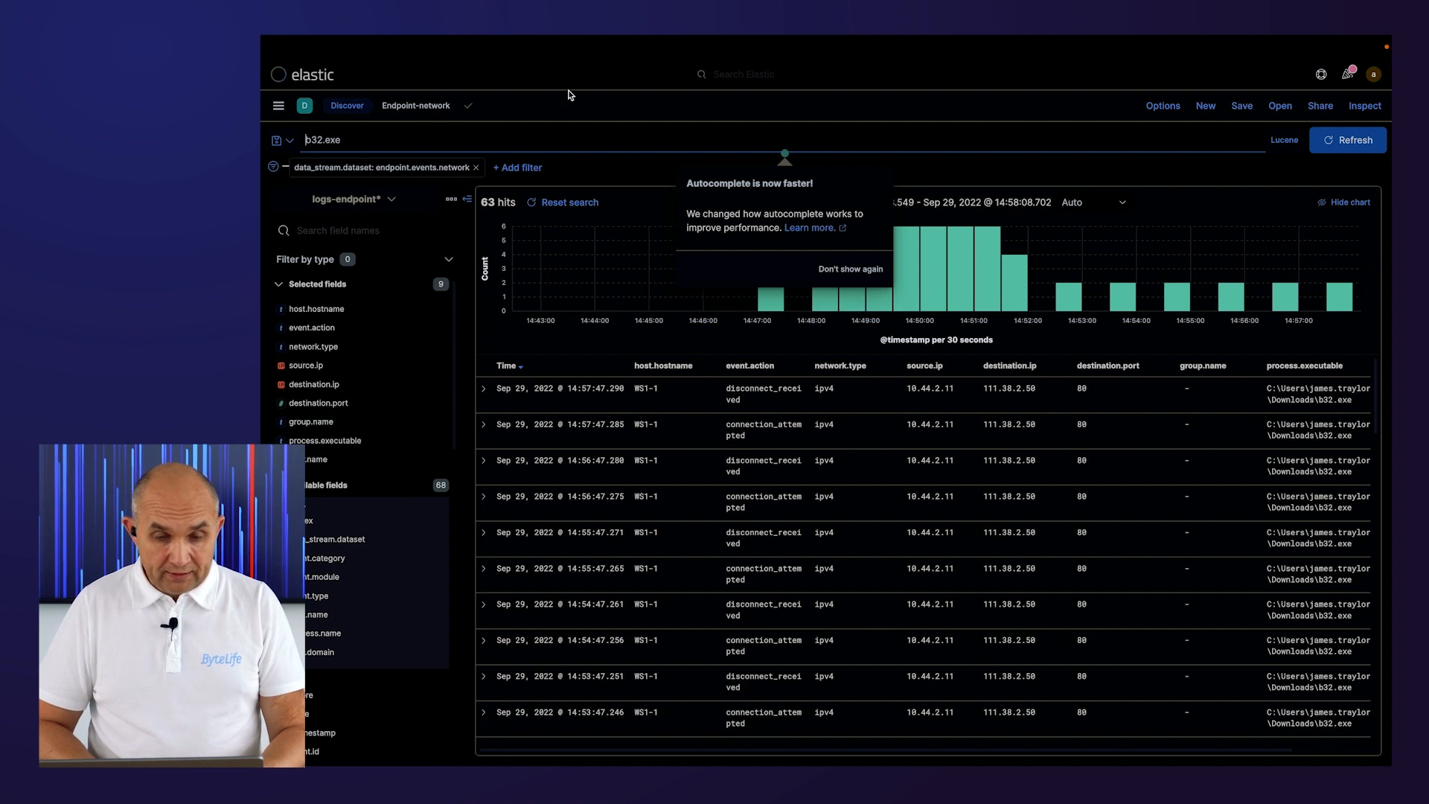
click(565, 117)
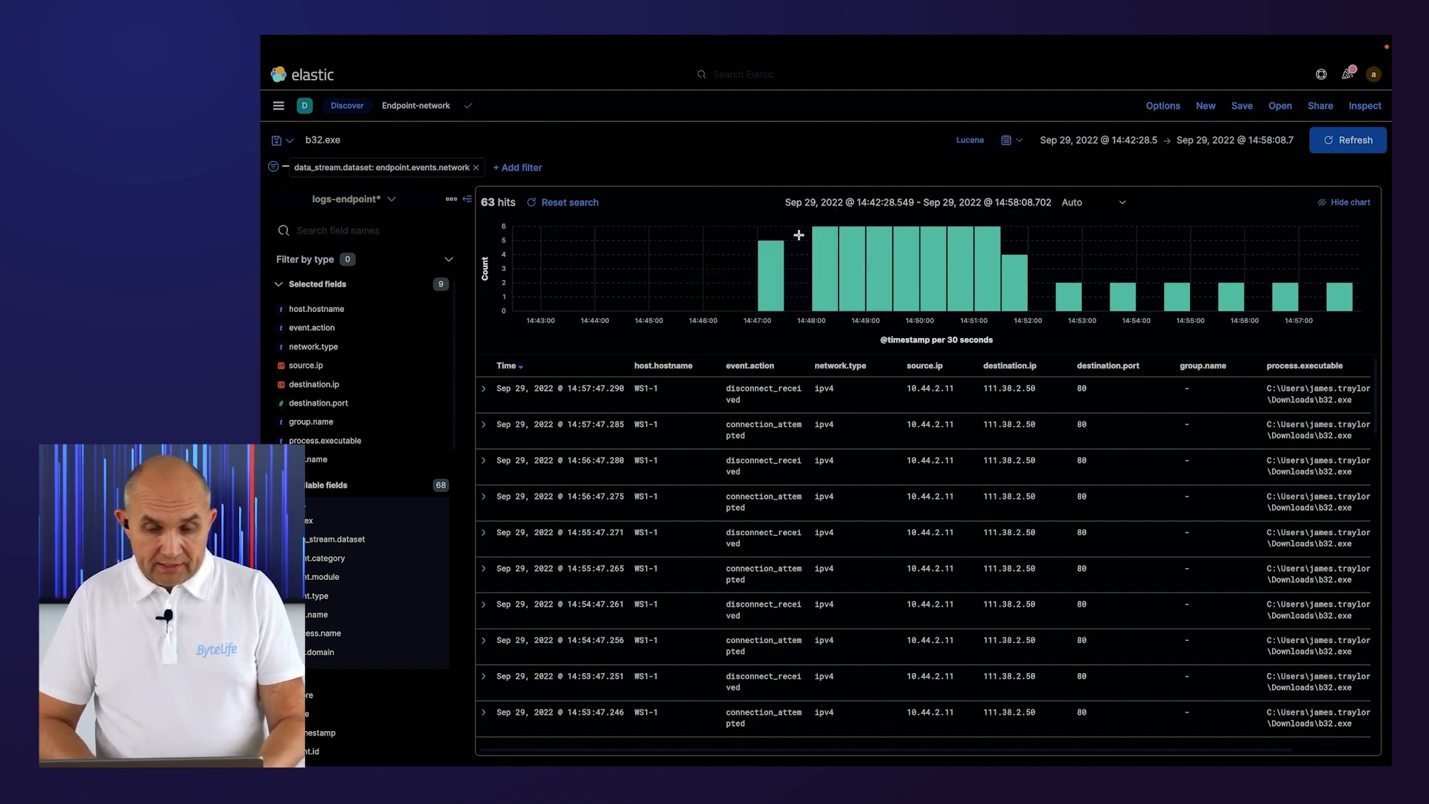
Inspect the top values of the destination.ip field.
mouse_move(774, 283)
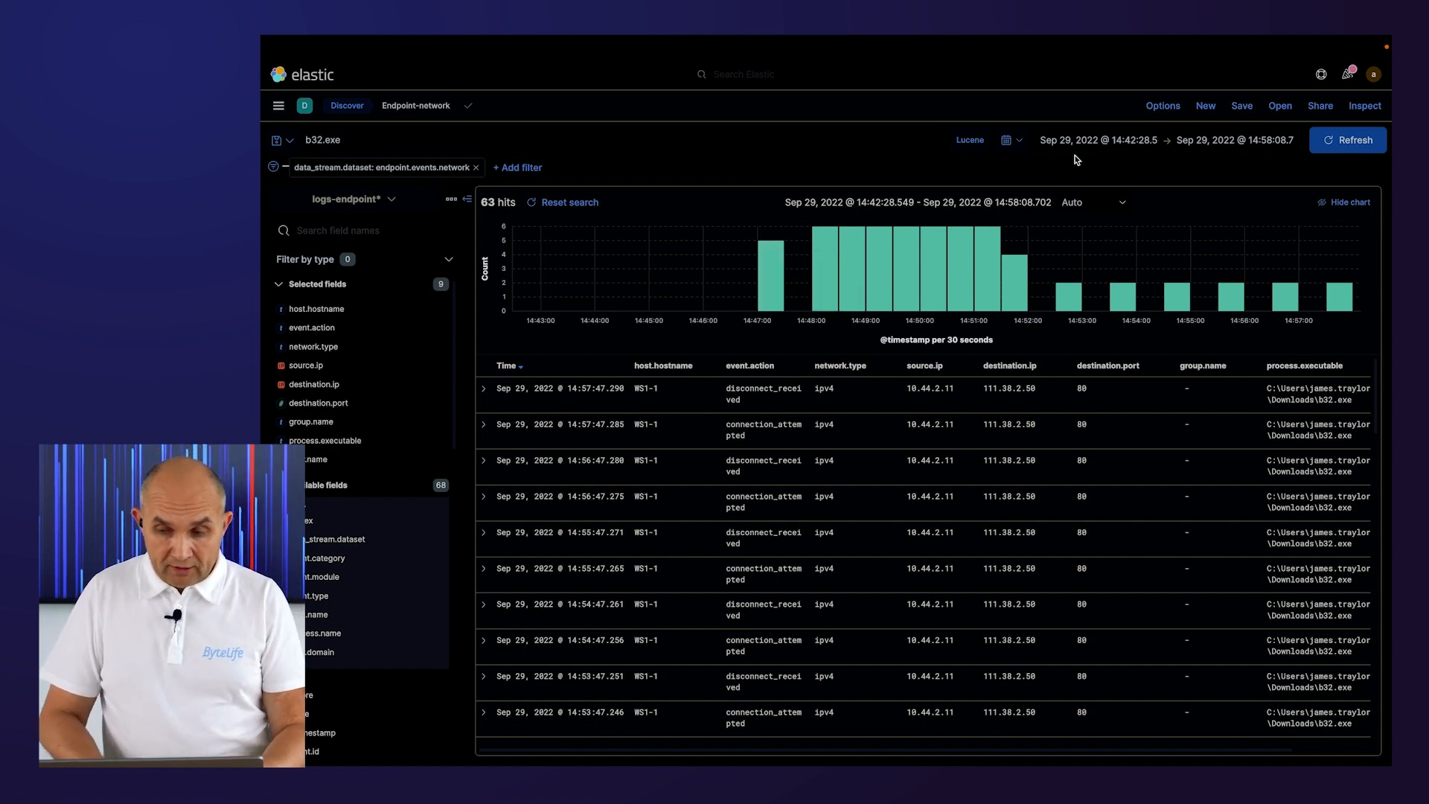
mouse_move(821, 279)
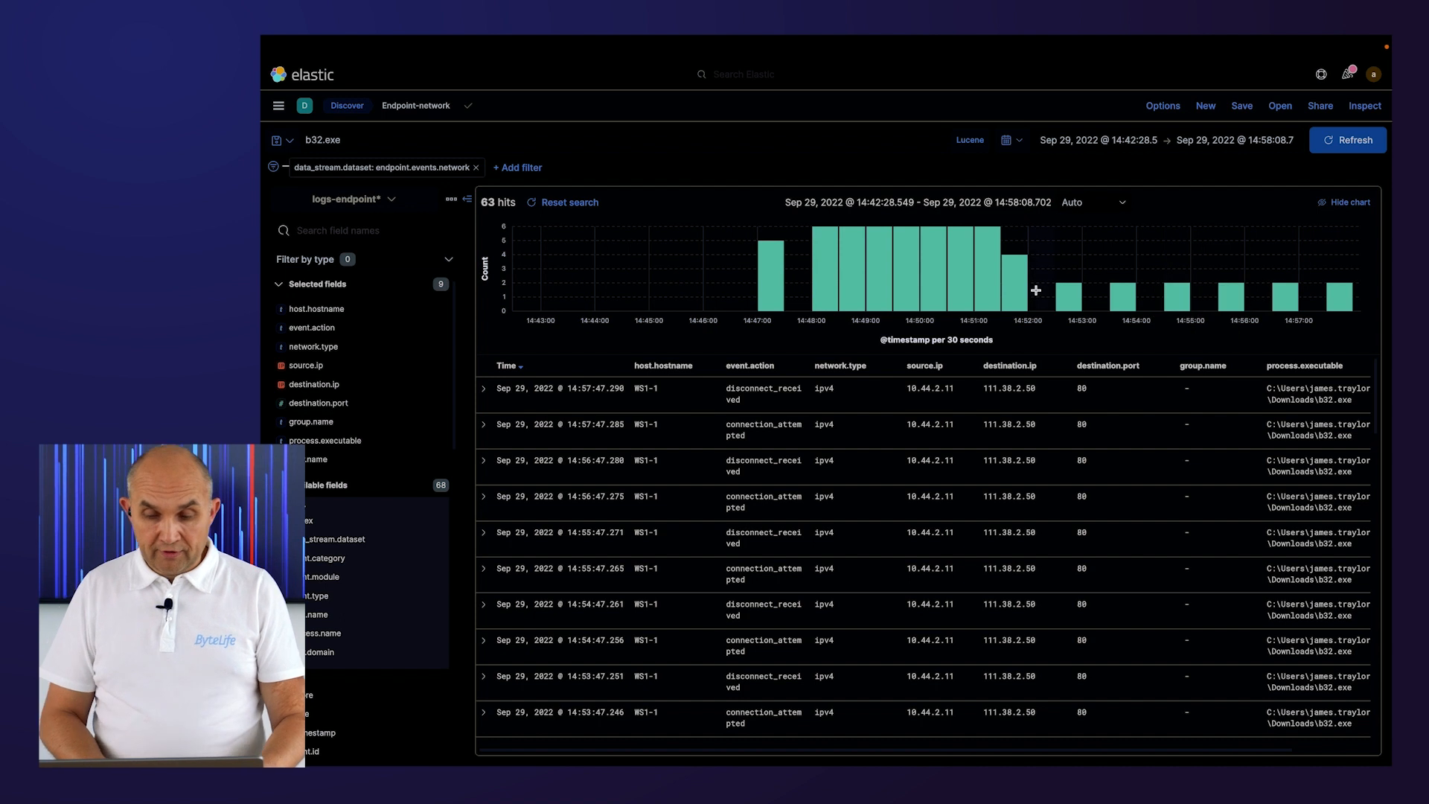
click(330, 385)
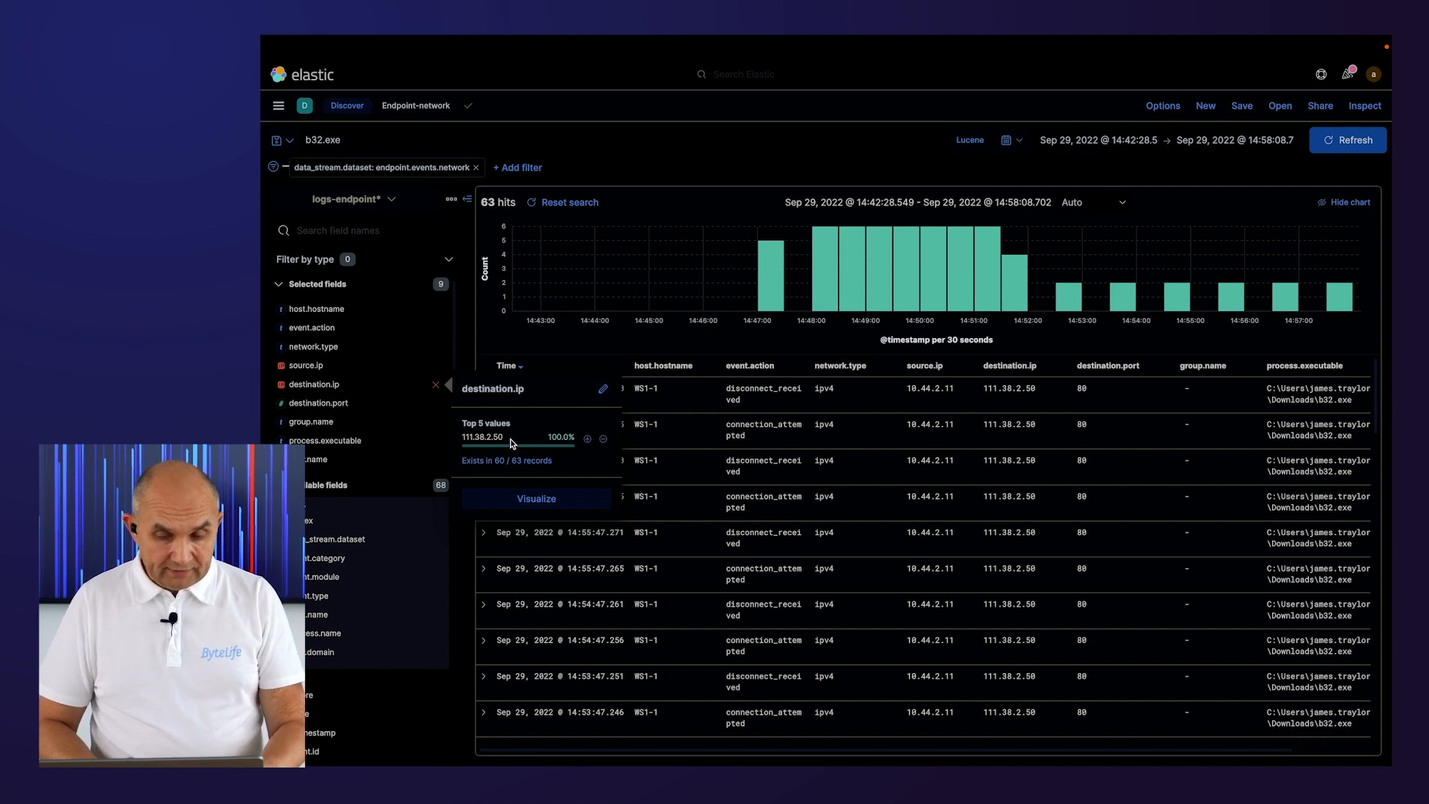
mouse_move(512, 444)
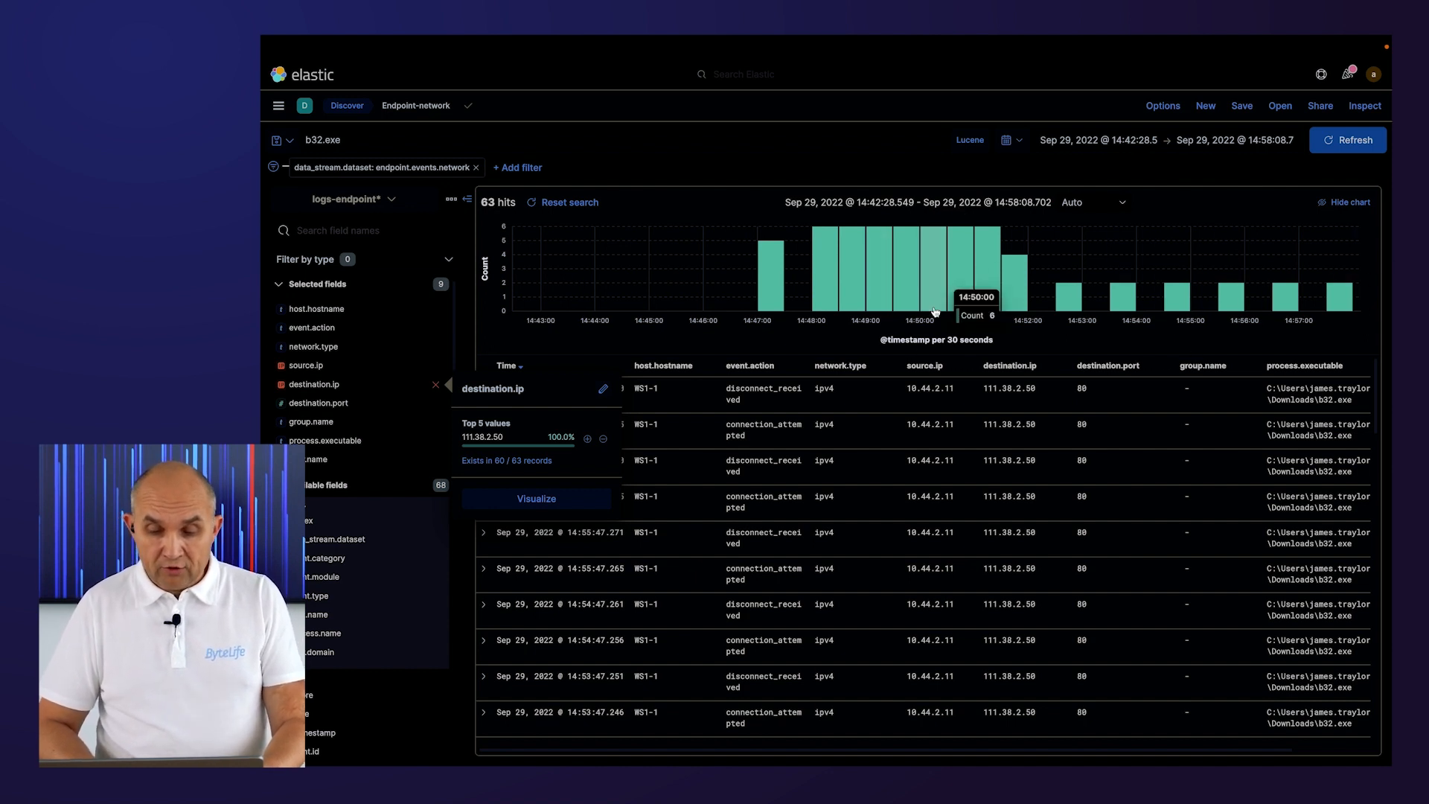
Copy the destination IP 111.38.2.50 and paste it into a new comment in the Demo1 case.
drag(983, 497, 1048, 499)
key(ctrl+c)
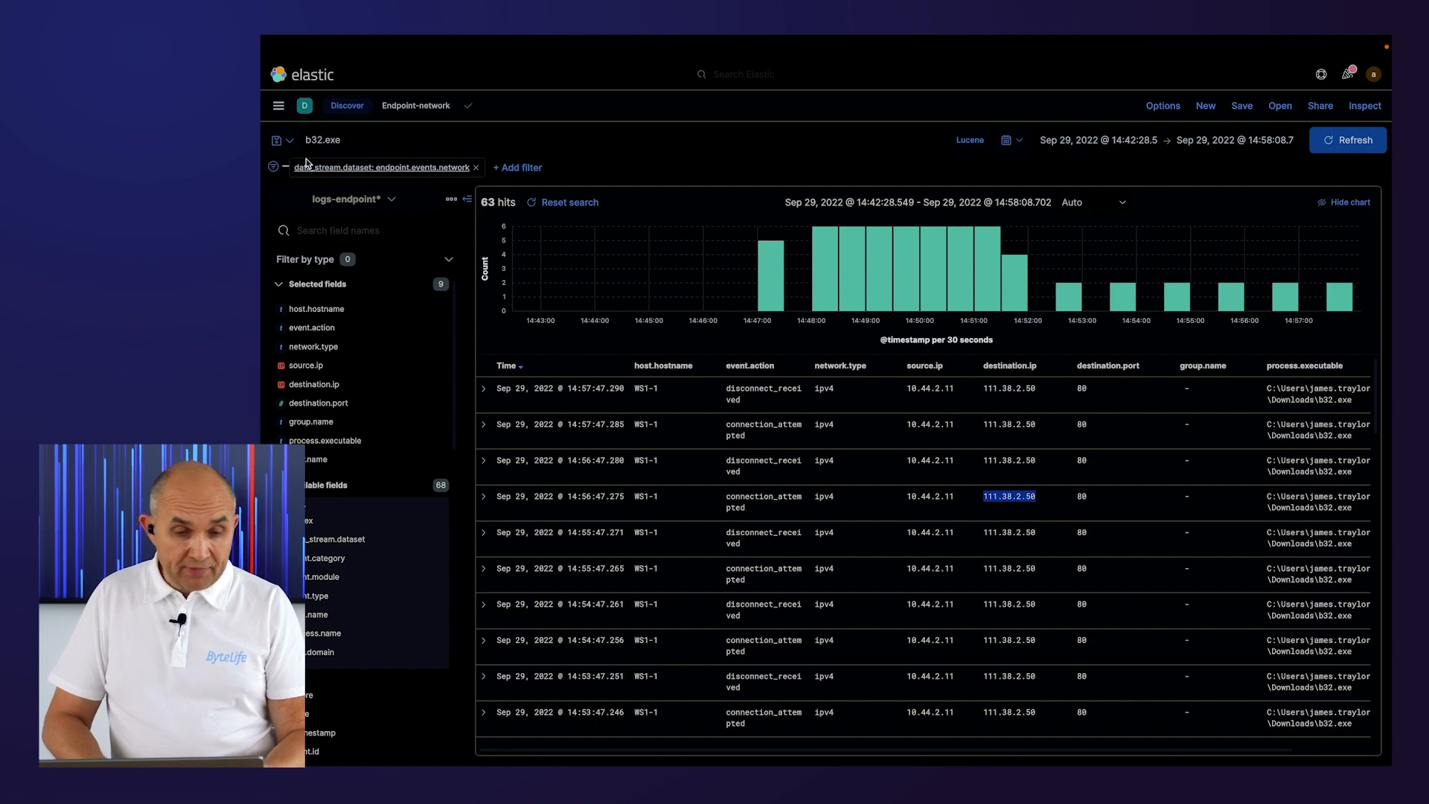
click(278, 105)
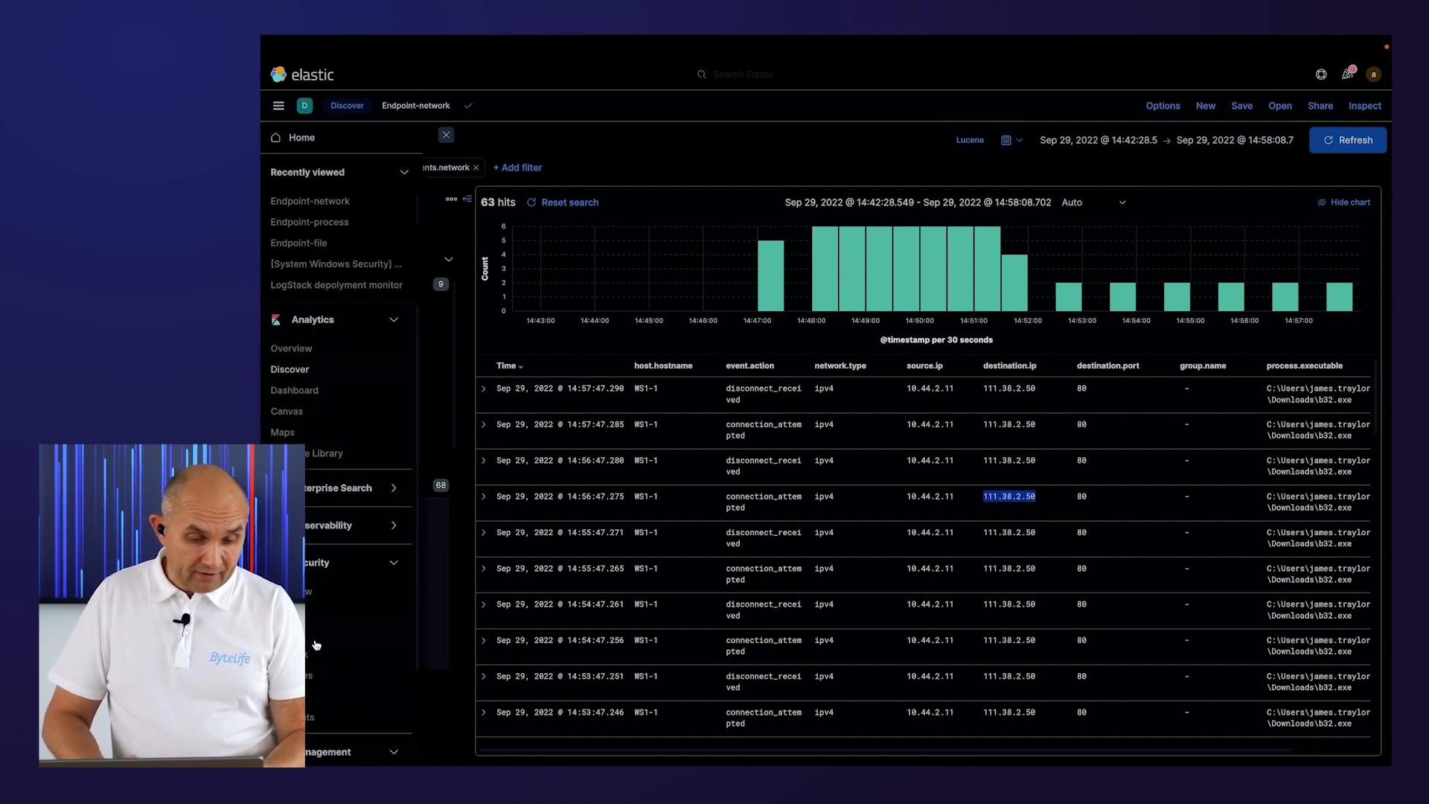
scroll(328, 670, down, 3)
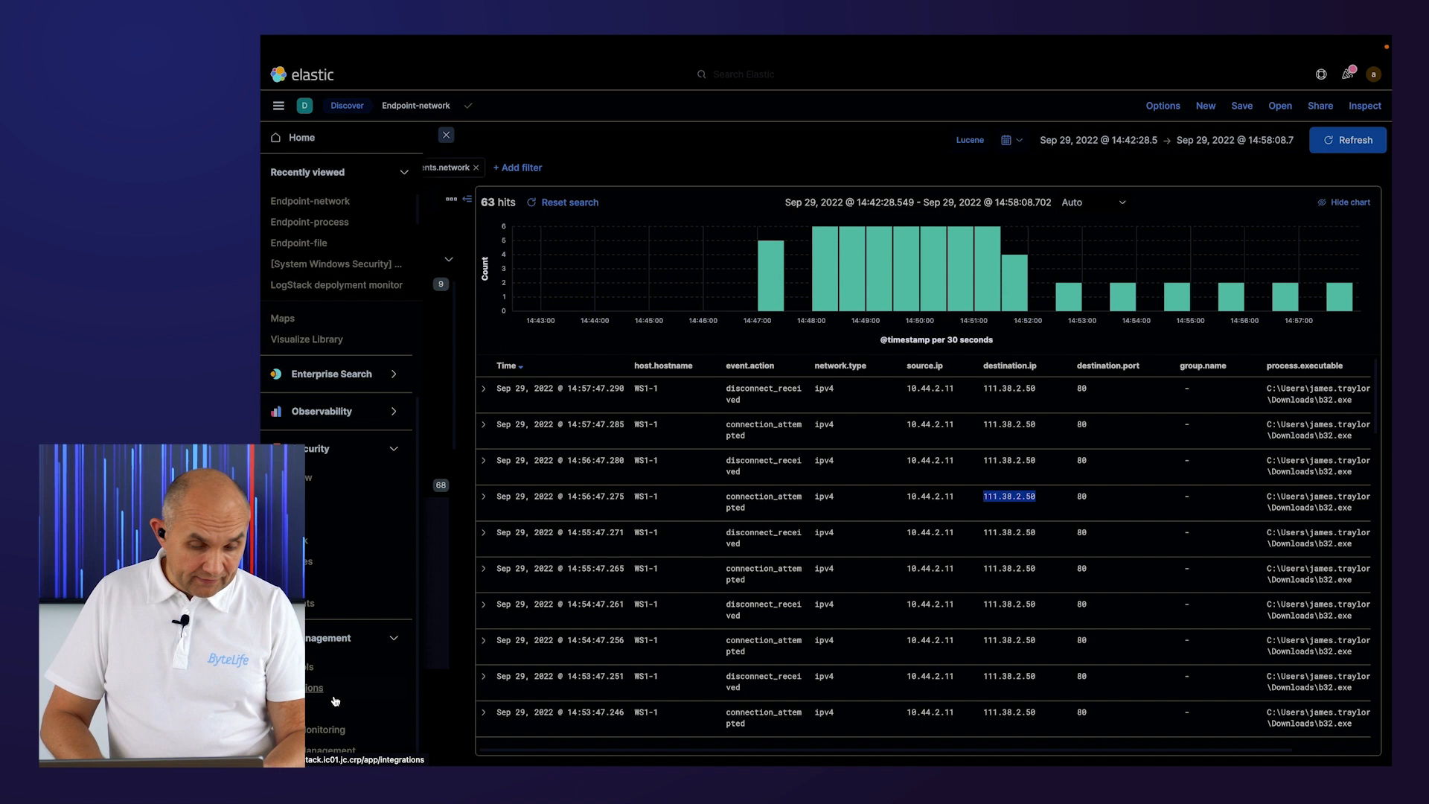
click(289, 583)
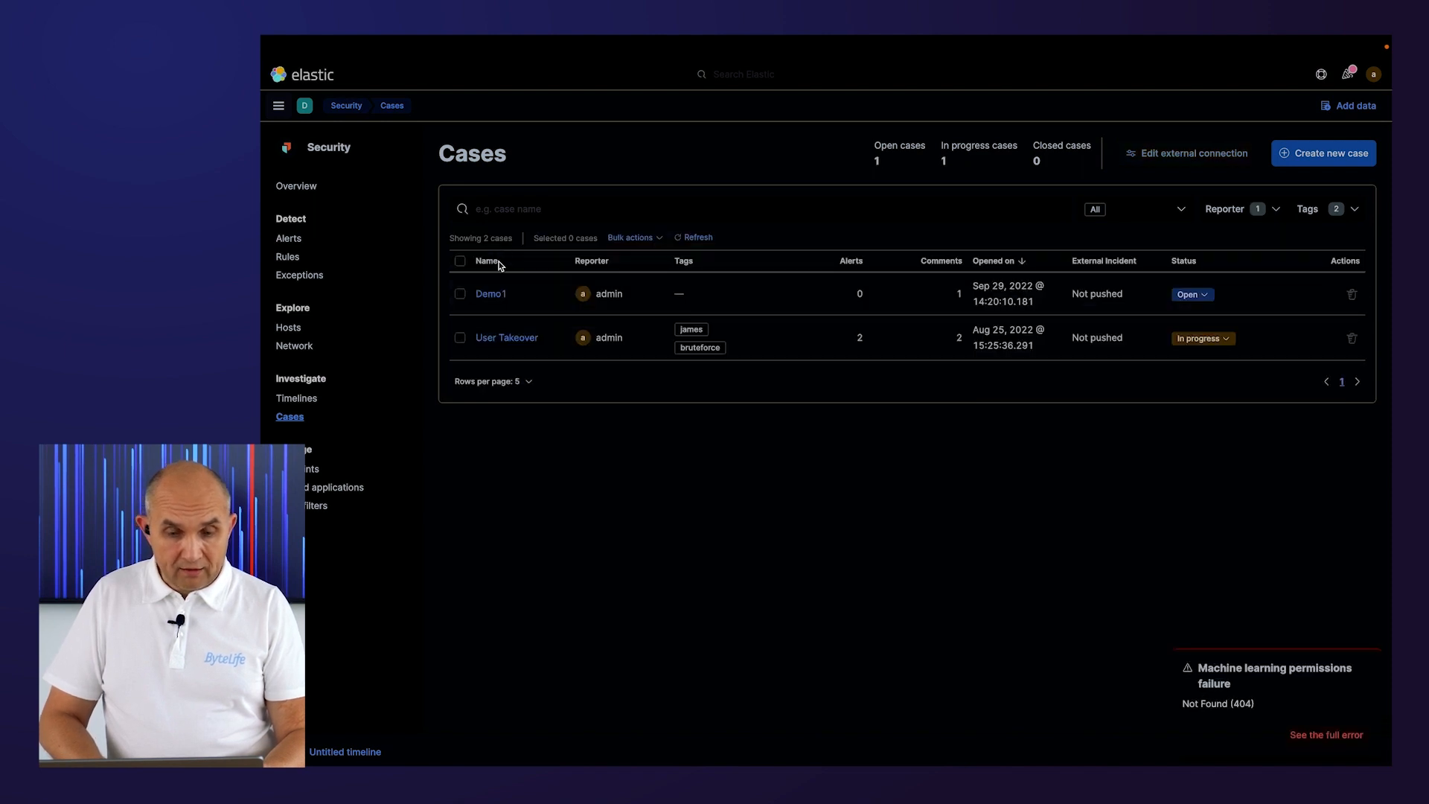
click(491, 296)
click(727, 503)
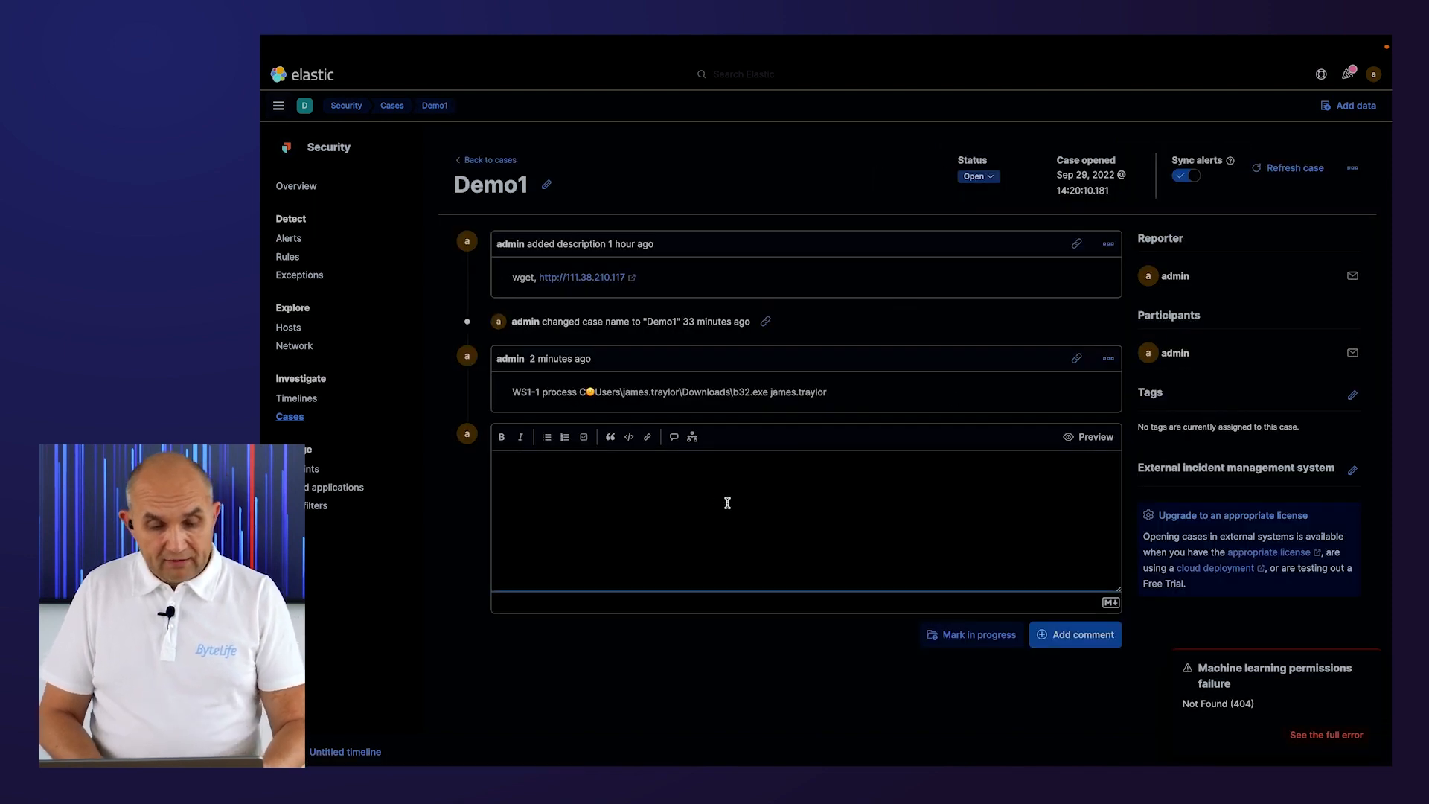
key(ctrl+v)
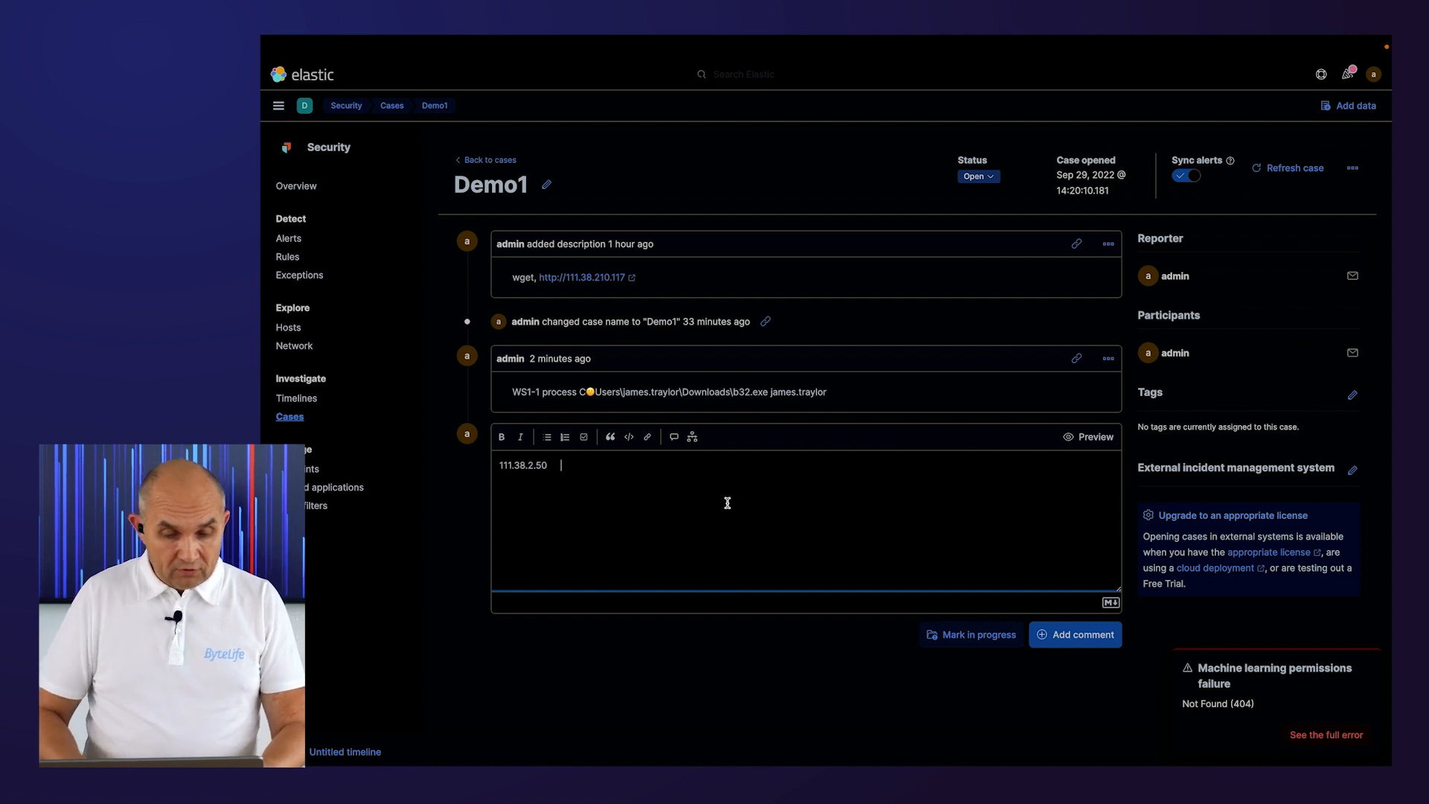